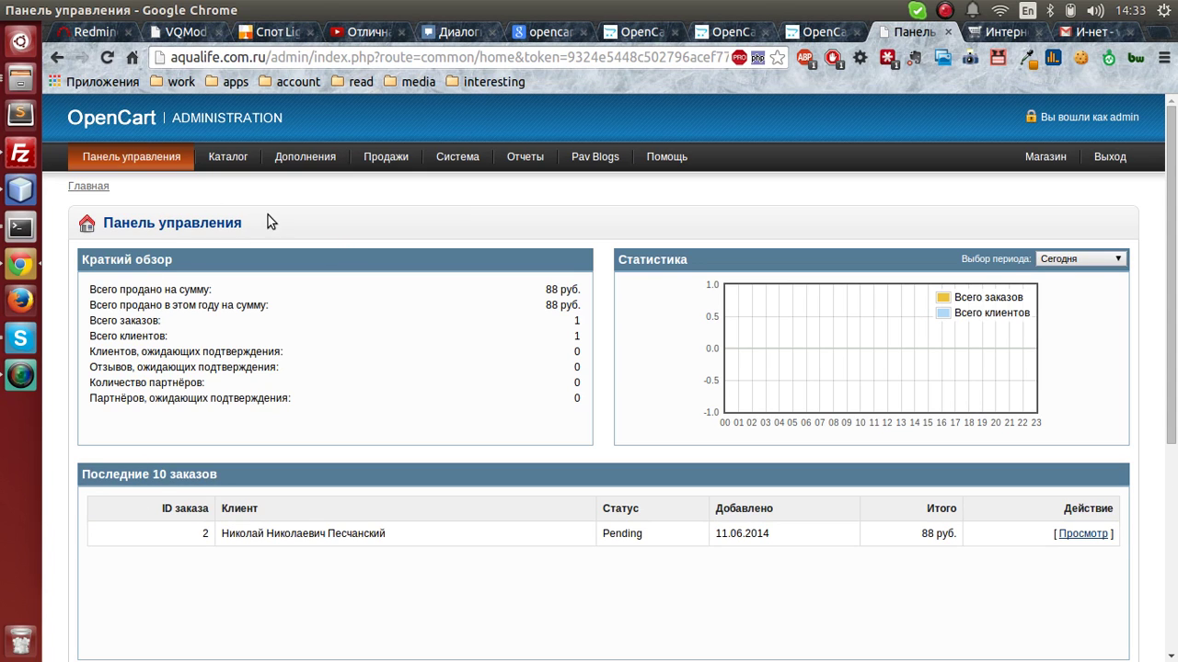
# Step: Open the file manager and go to the skype folder inside Загрузки
pyautogui.click(21, 78)
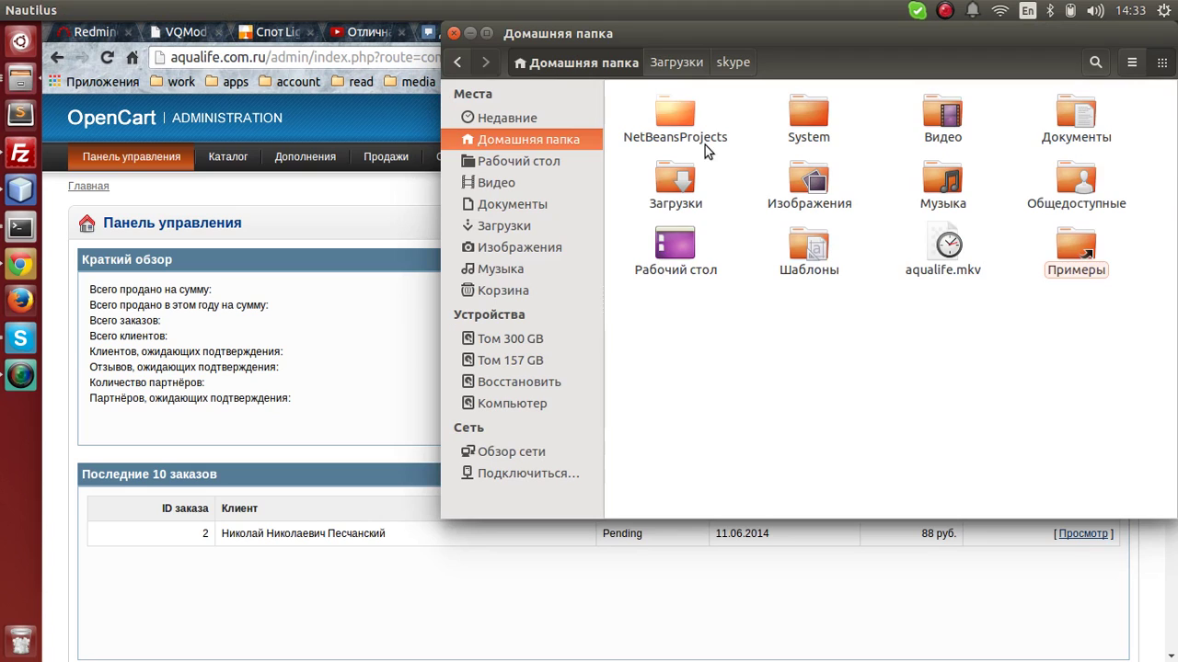
pyautogui.doubleClick(1076, 134)
pyautogui.click(814, 136)
pyautogui.doubleClick(818, 136)
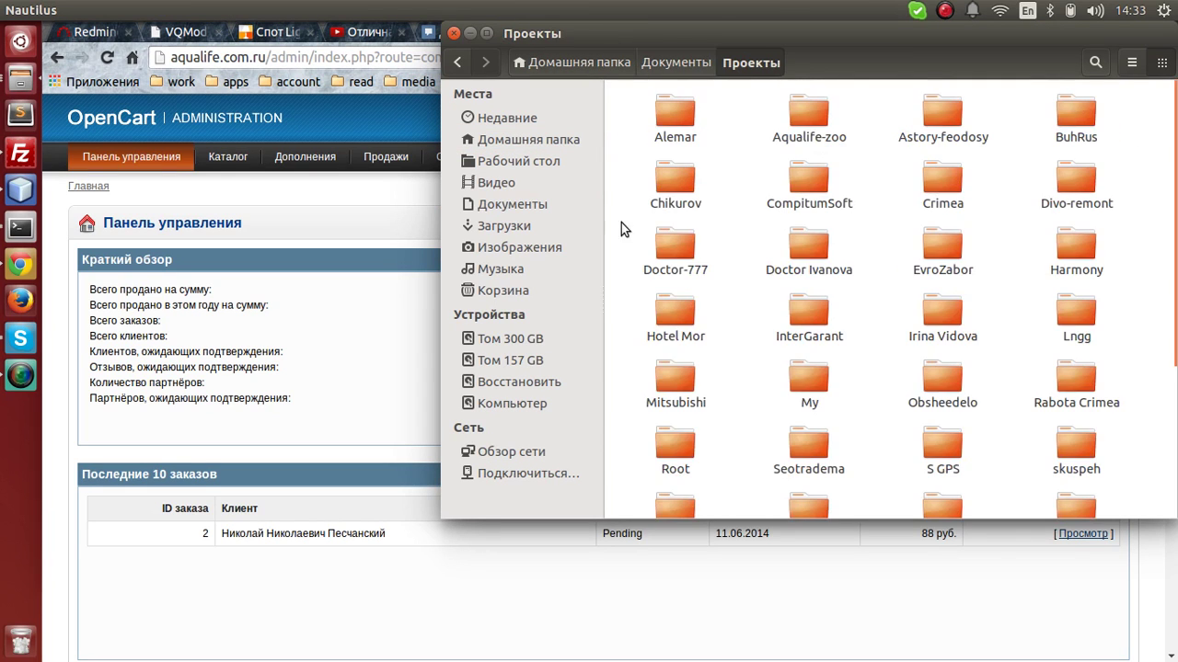
pyautogui.doubleClick(809, 134)
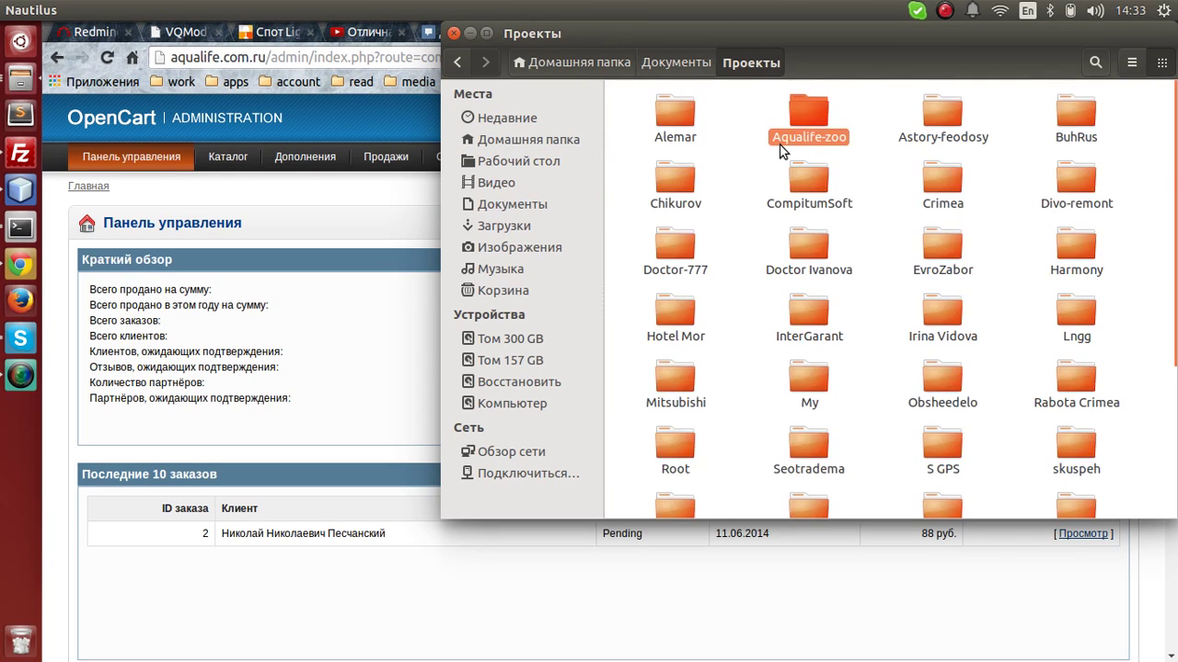
pyautogui.click(504, 225)
pyautogui.doubleClick(678, 121)
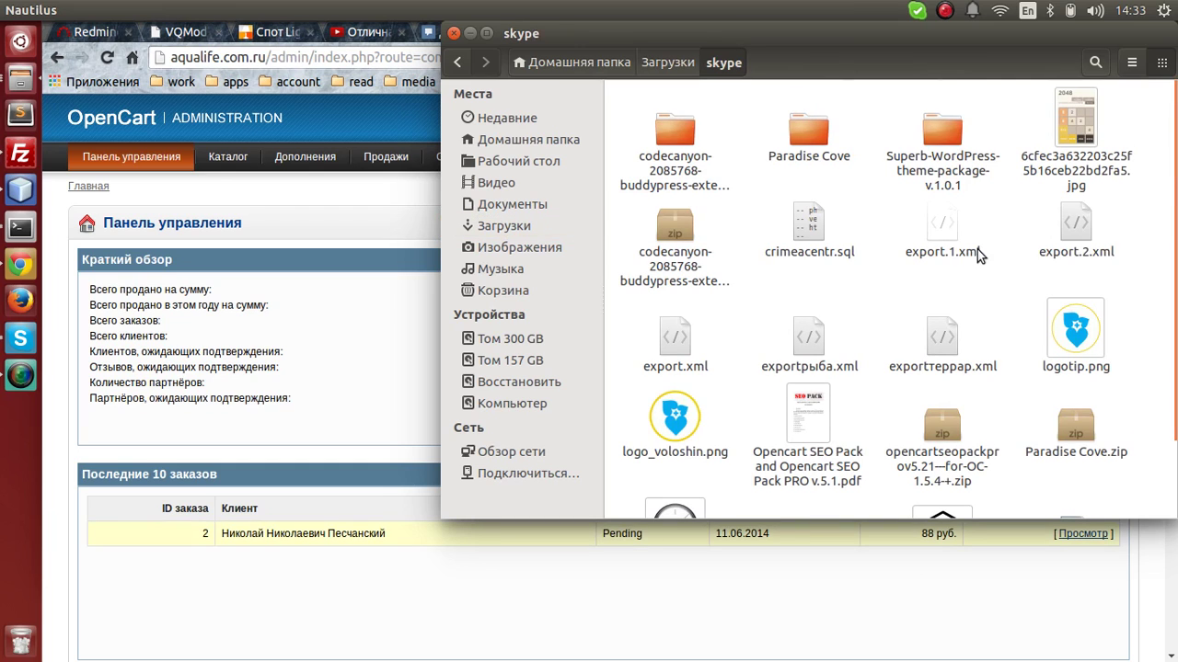
# Step: Copy the file exportтеррар.xml from the skype folder
pyautogui.click(674, 356)
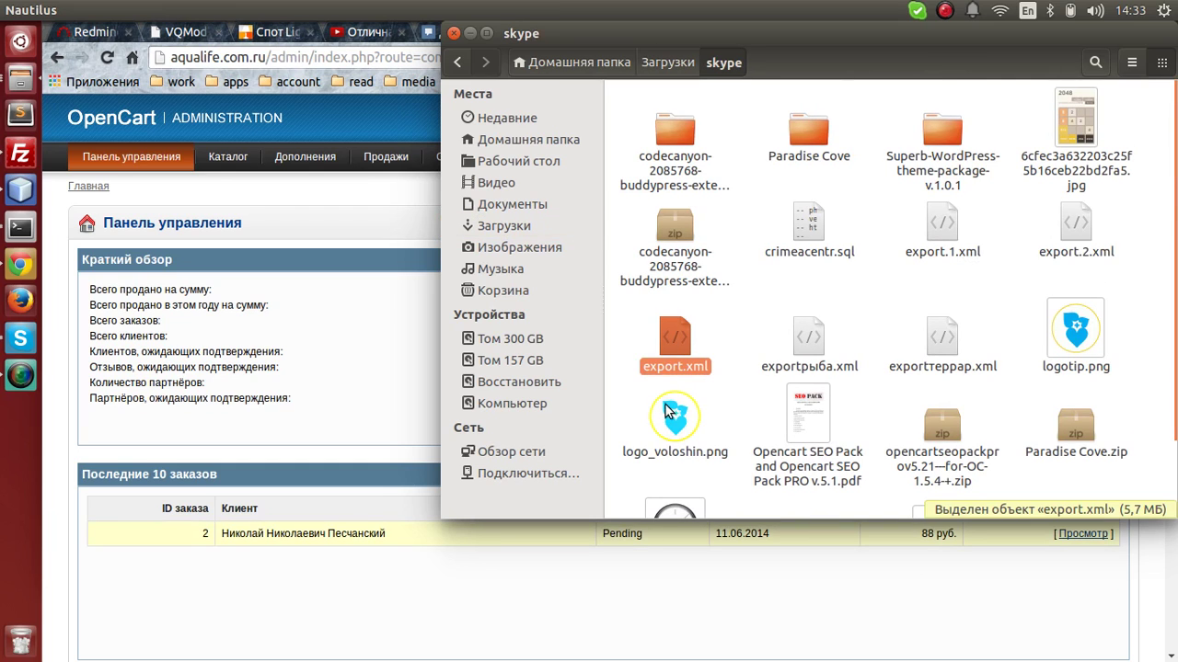
pyautogui.scroll(-1, 719, 363)
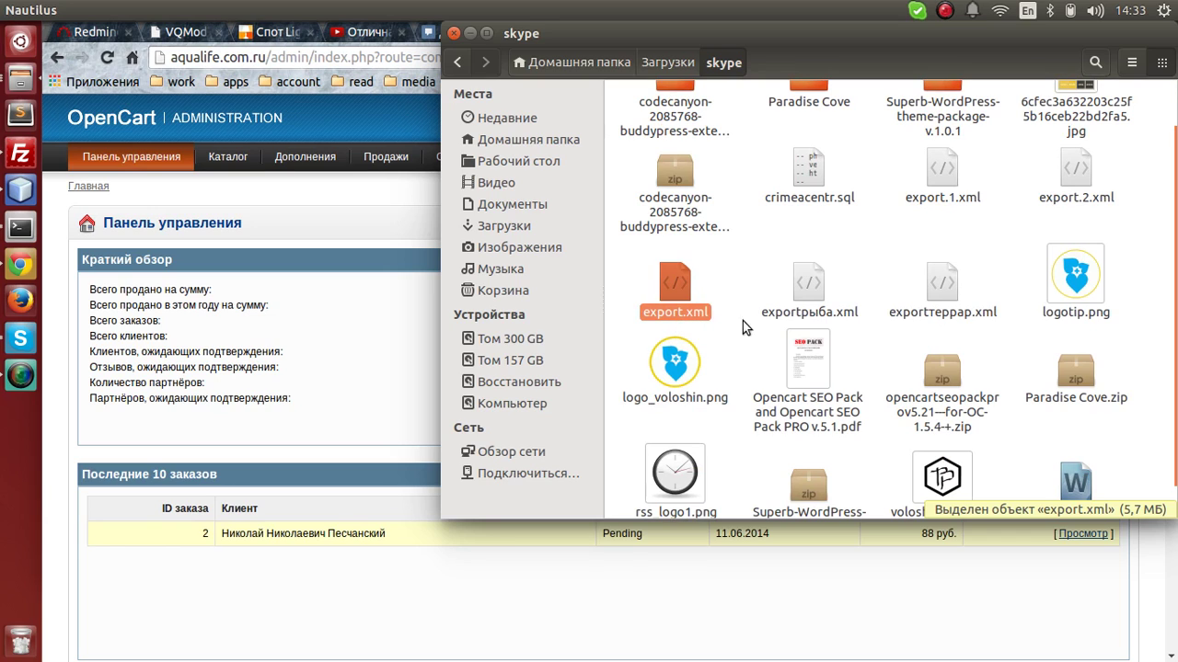
pyautogui.scroll(1, 731, 340)
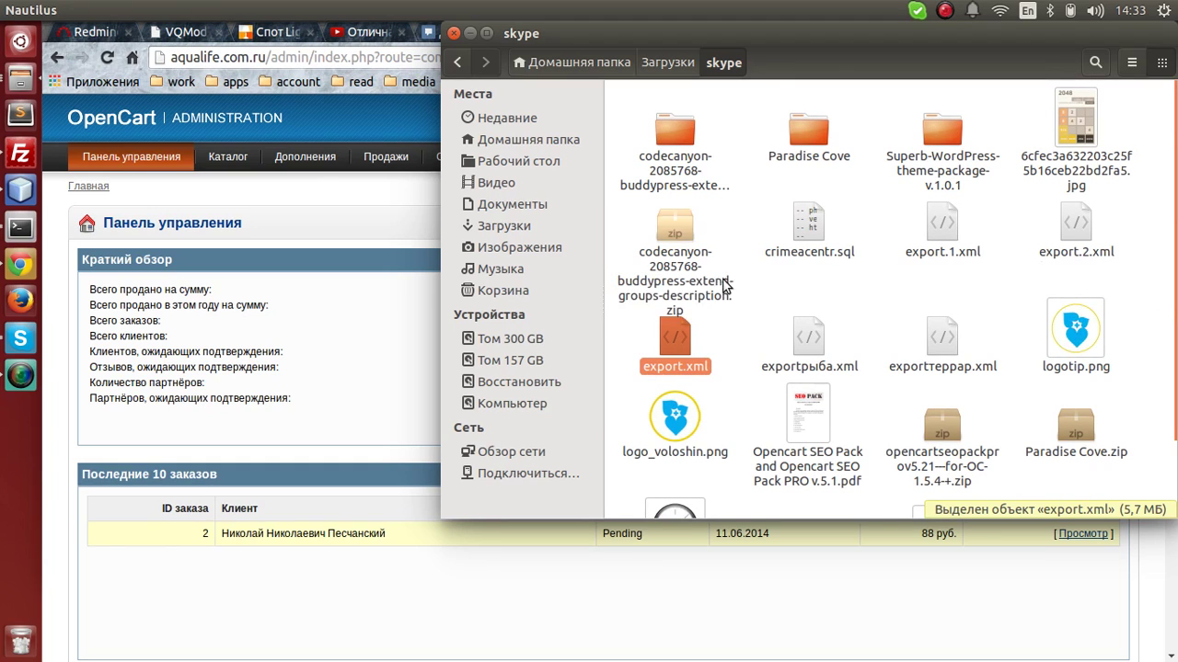
pyautogui.click(940, 368)
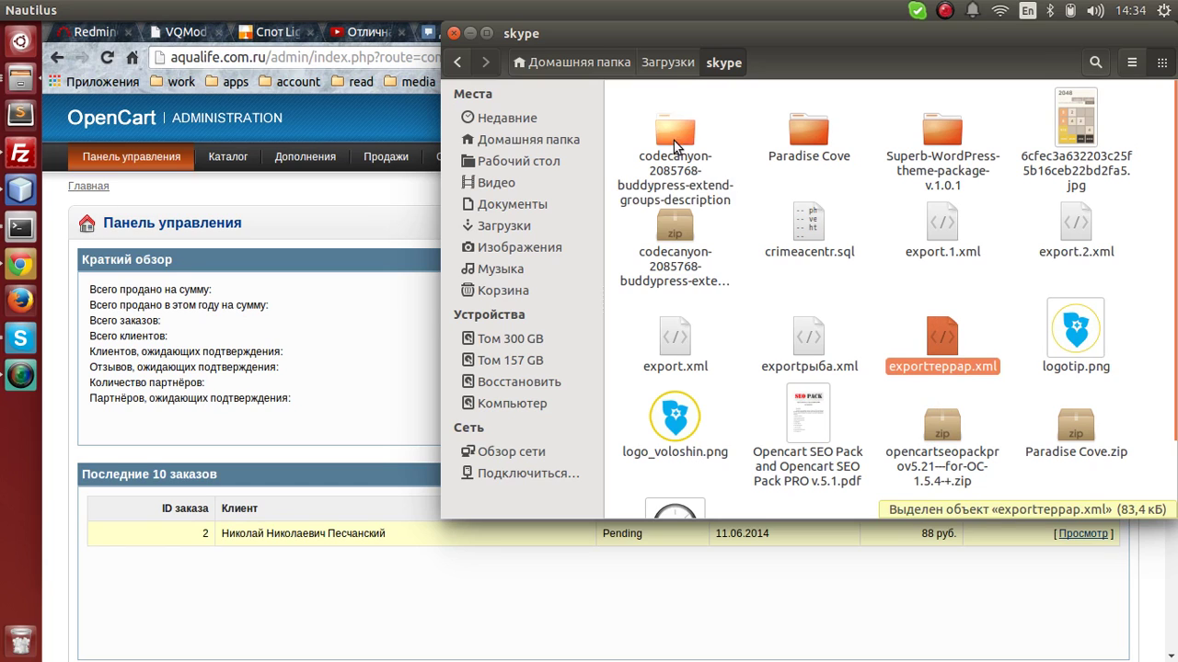
# Step: Delete export.zip and export.xml from the Загрузки folder and paste exportтеррар.xml there
pyautogui.click(673, 64)
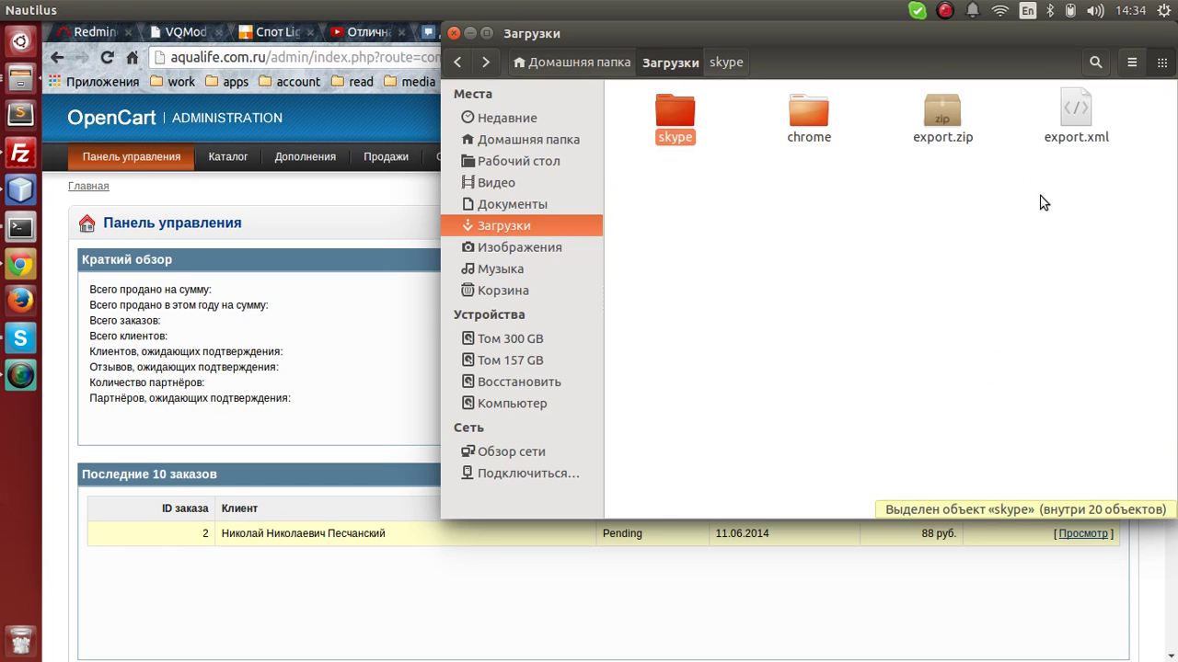
pyautogui.click(1074, 119)
pyautogui.keyDown('ctrl'); pyautogui.click(925, 121); pyautogui.keyUp('ctrl')
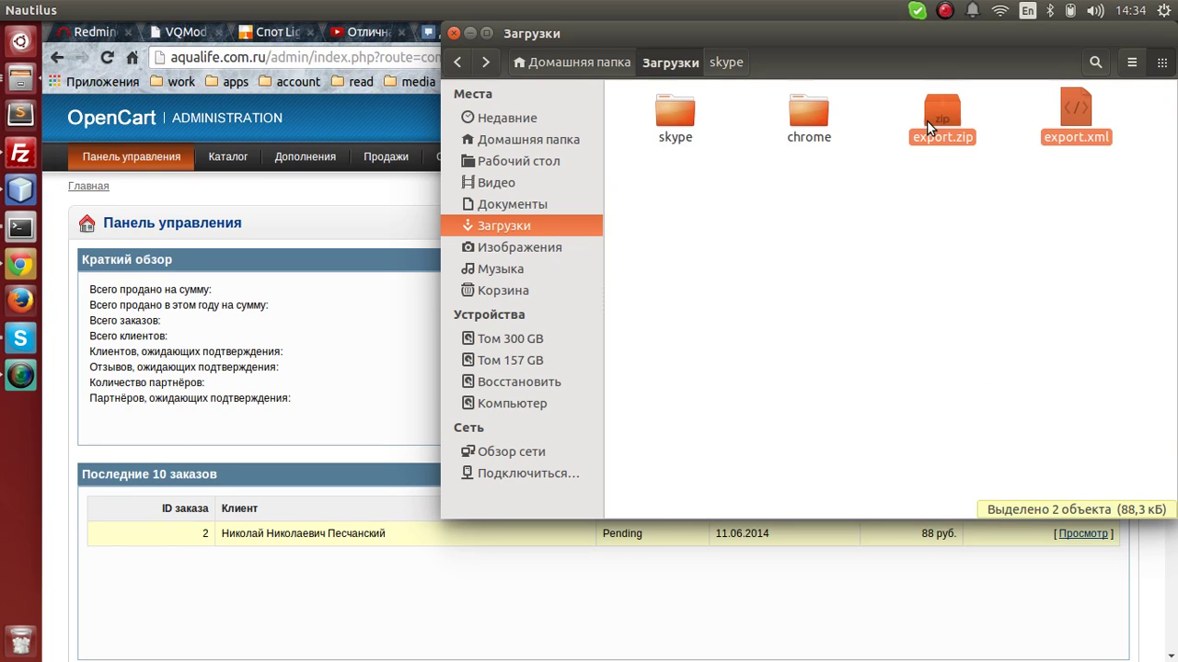
pyautogui.press('Delete')
pyautogui.click(947, 249)
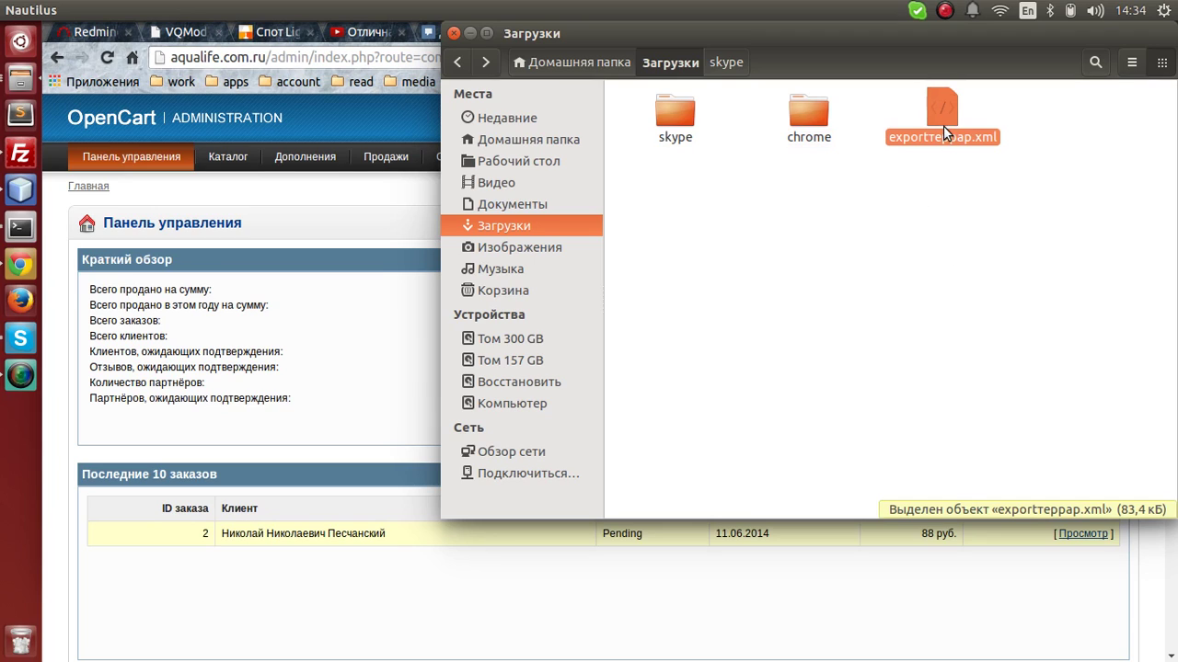
# Step: Rename exportтеррар.xml in the Загрузки folder to export.xml
pyautogui.click(926, 225)
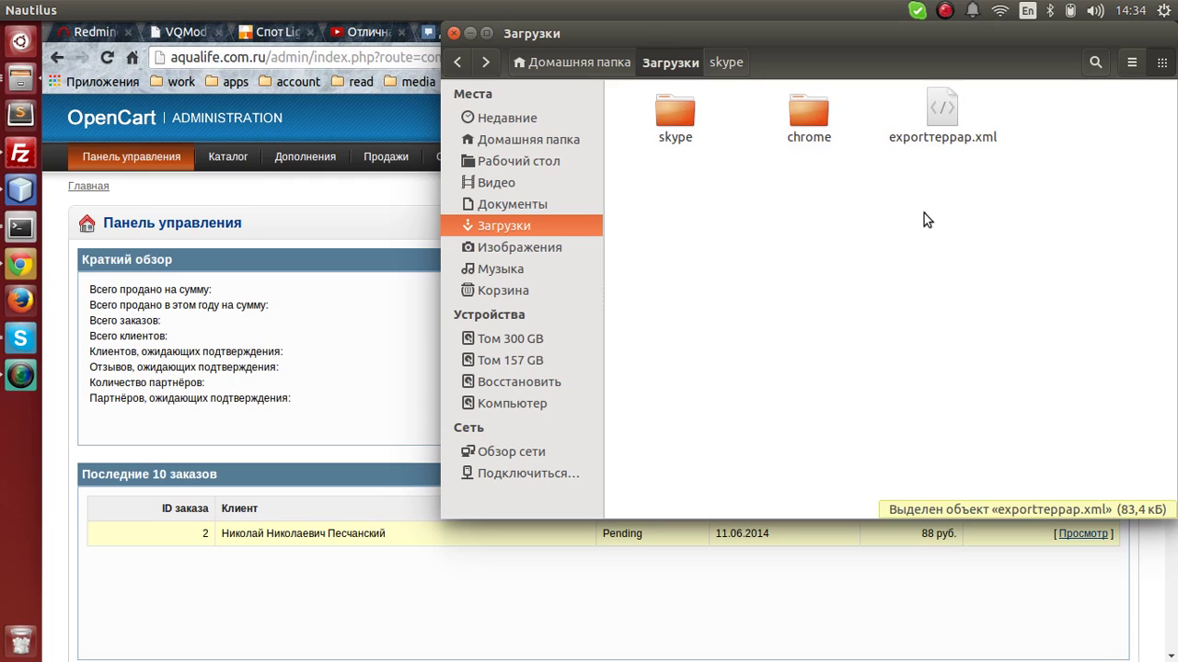
pyautogui.click(941, 143)
pyautogui.press('F2')
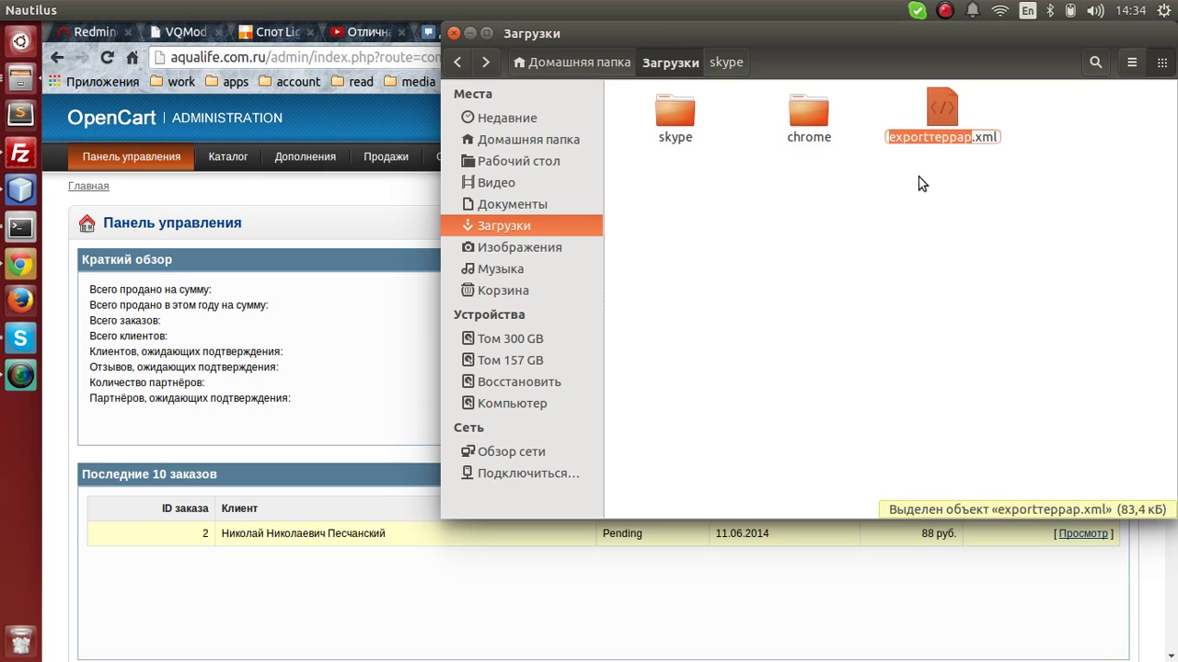
pyautogui.click(962, 142)
pyautogui.press('BackSpace')
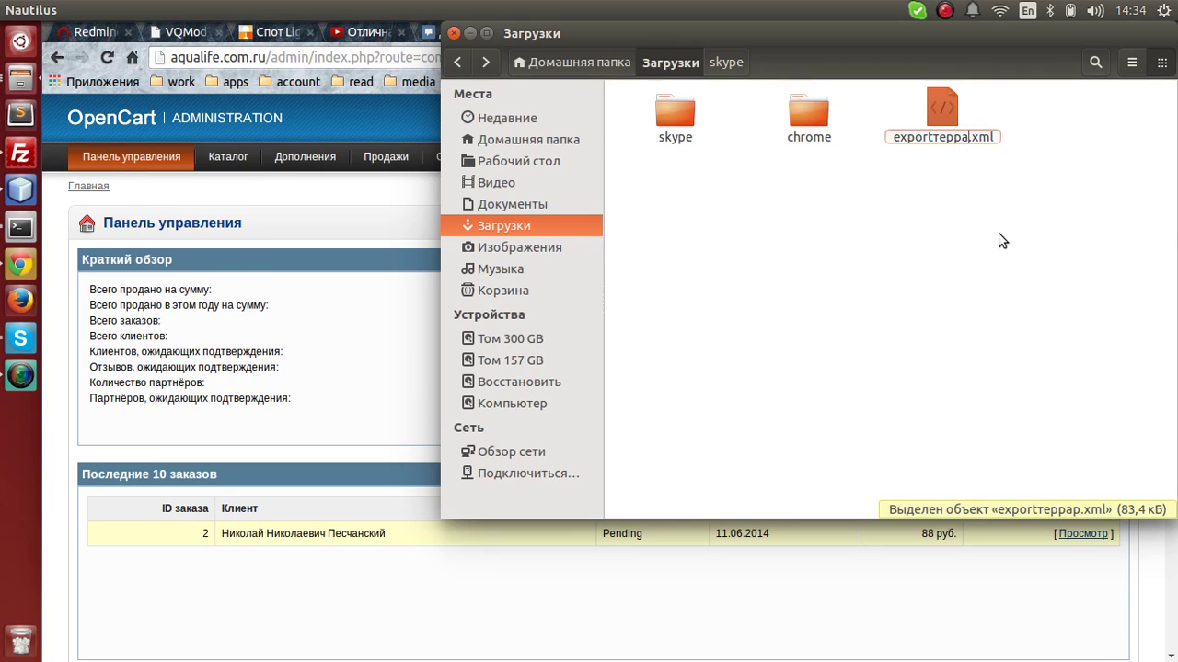
pyautogui.press('BackSpace')
pyautogui.press('BackSpace')
pyautogui.press('BackSpace')
pyautogui.press('BackSpace')
pyautogui.press('BackSpace')
pyautogui.click(892, 220)
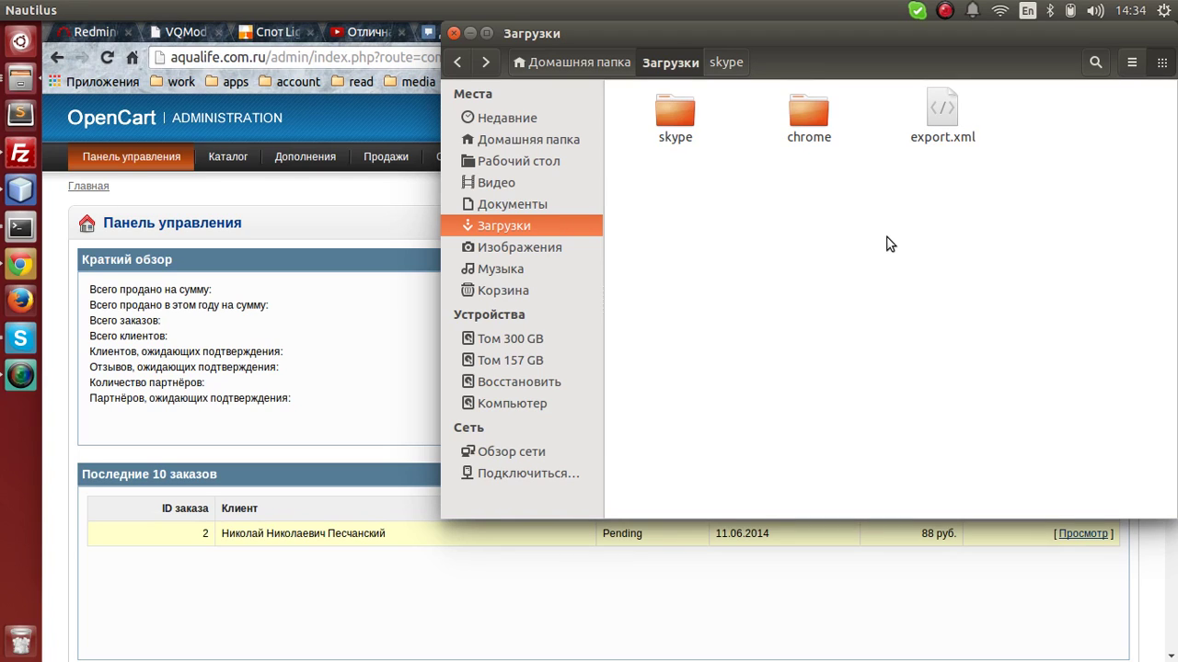
# Step: Compress export.xml into a .zip archive named export in the Загрузки folder
pyautogui.rightClick(936, 134)
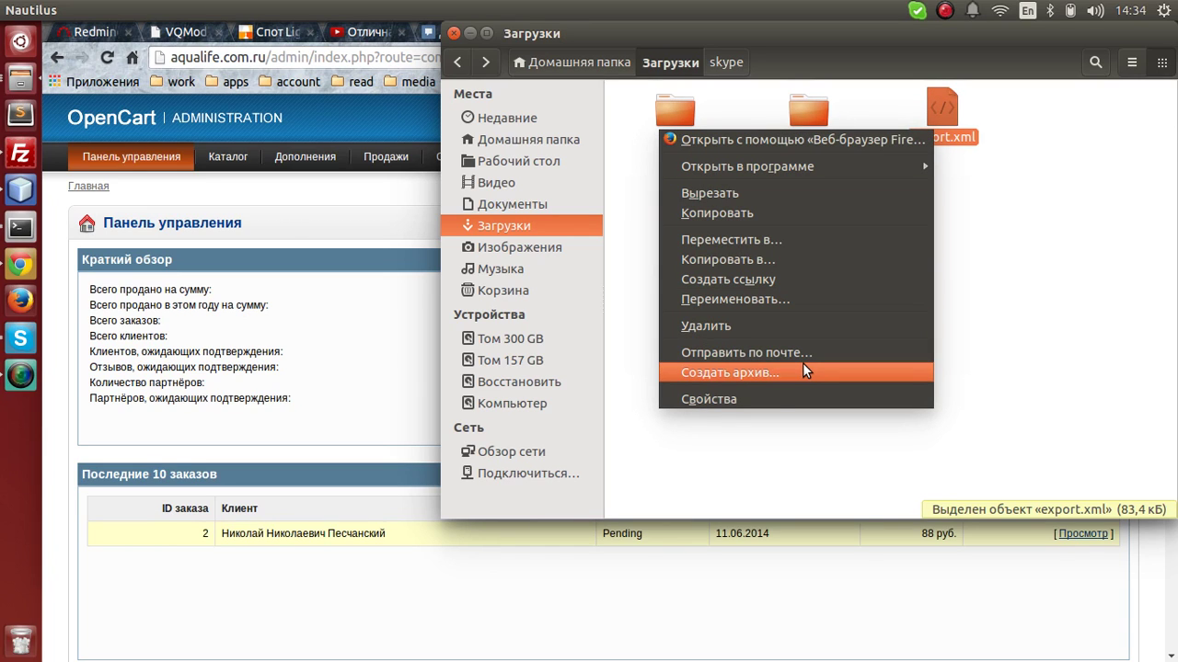
pyautogui.click(771, 375)
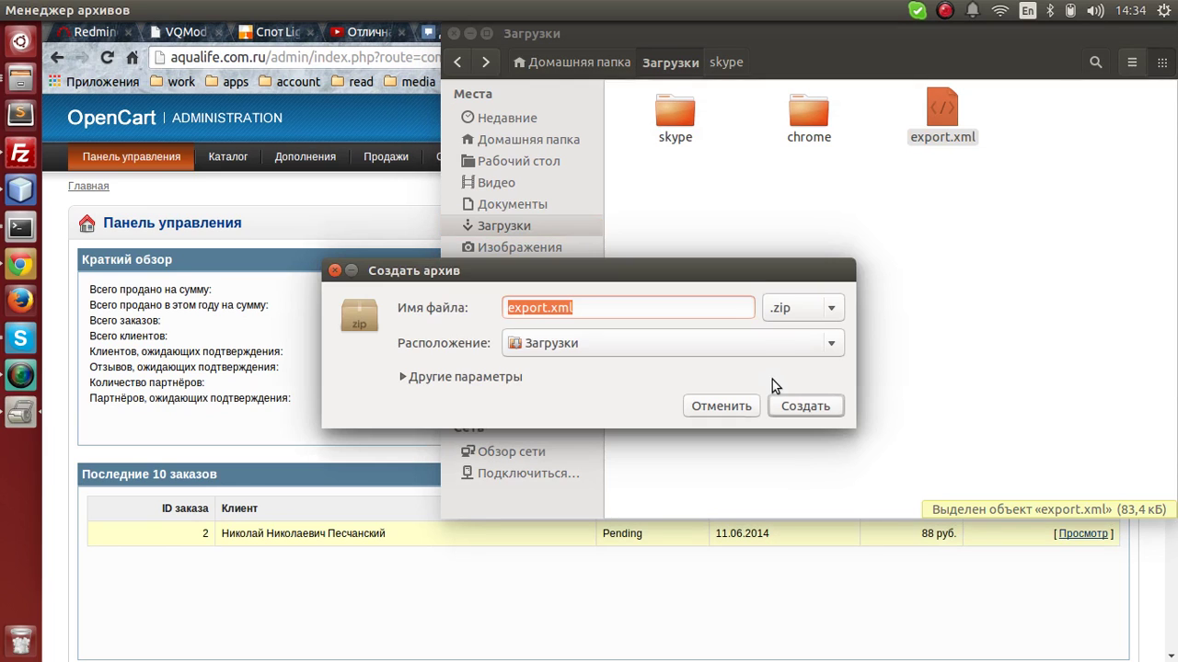
pyautogui.click(593, 308)
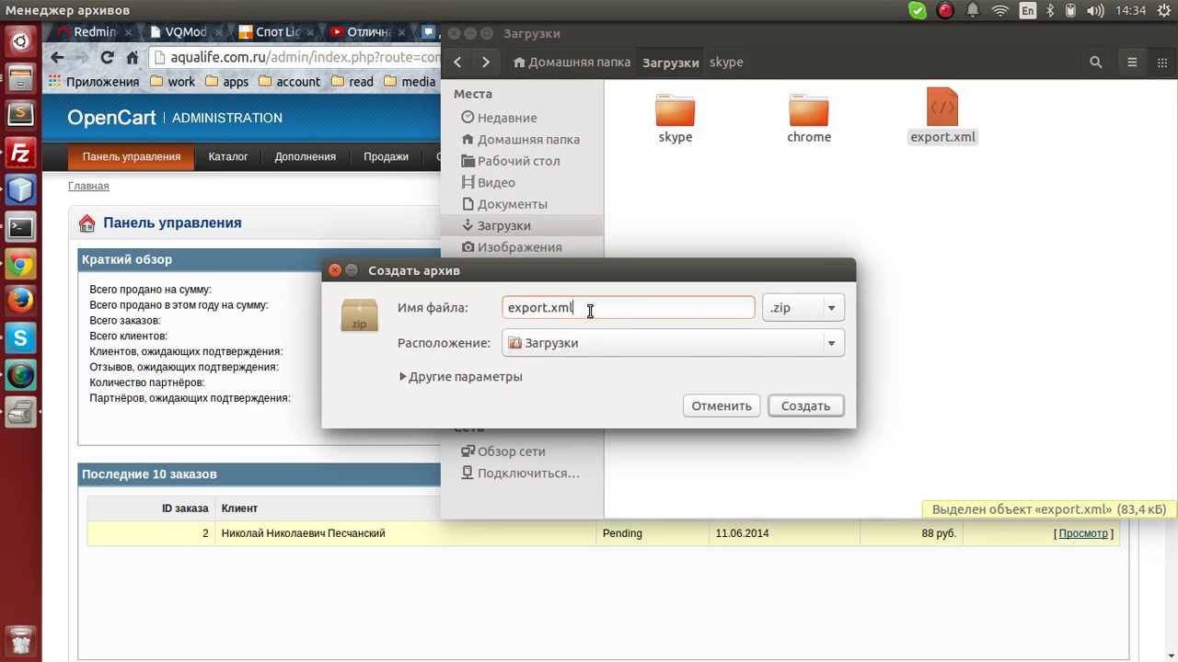
pyautogui.press('BackSpace')
pyautogui.press('BackSpace')
pyautogui.press('BackSpace')
pyautogui.press('BackSpace')
pyautogui.click(775, 405)
pyautogui.click(714, 379)
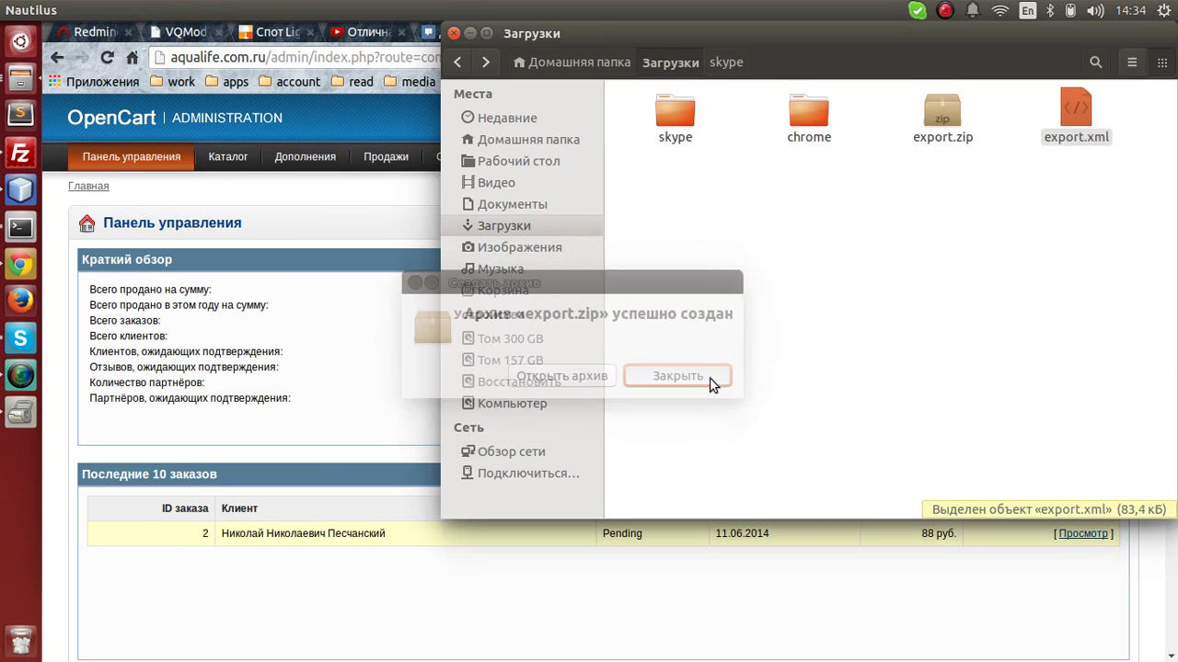
# Step: Examine the contents of the export.zip archive and close the archive window
pyautogui.click(939, 115)
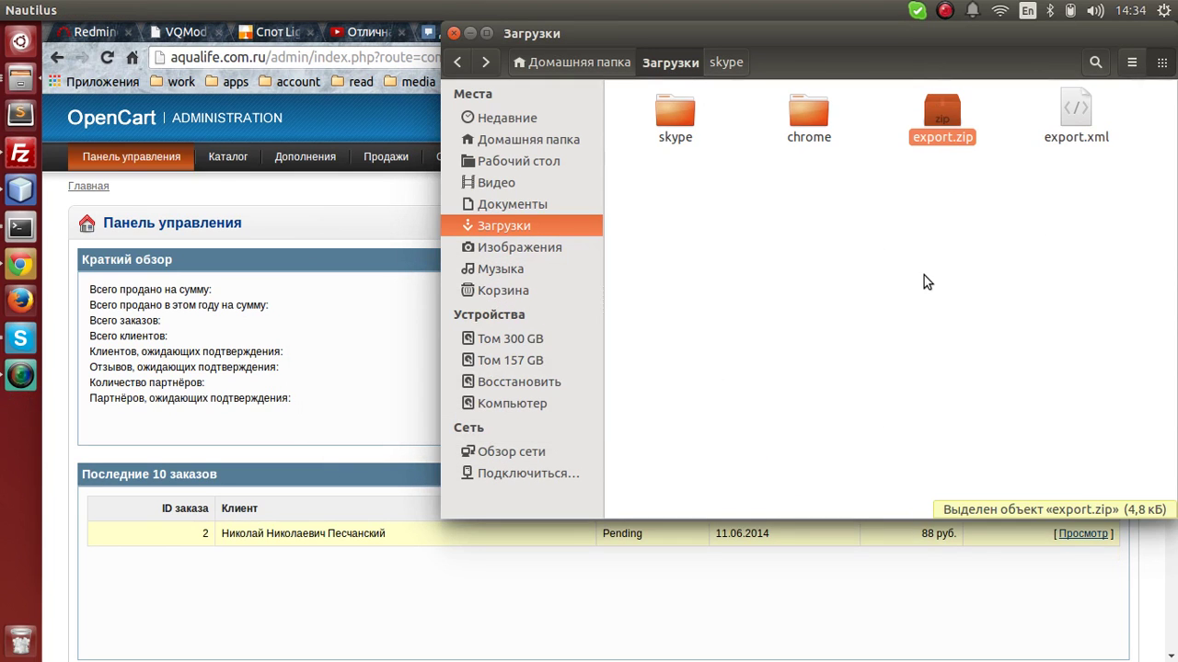
pyautogui.click(952, 177)
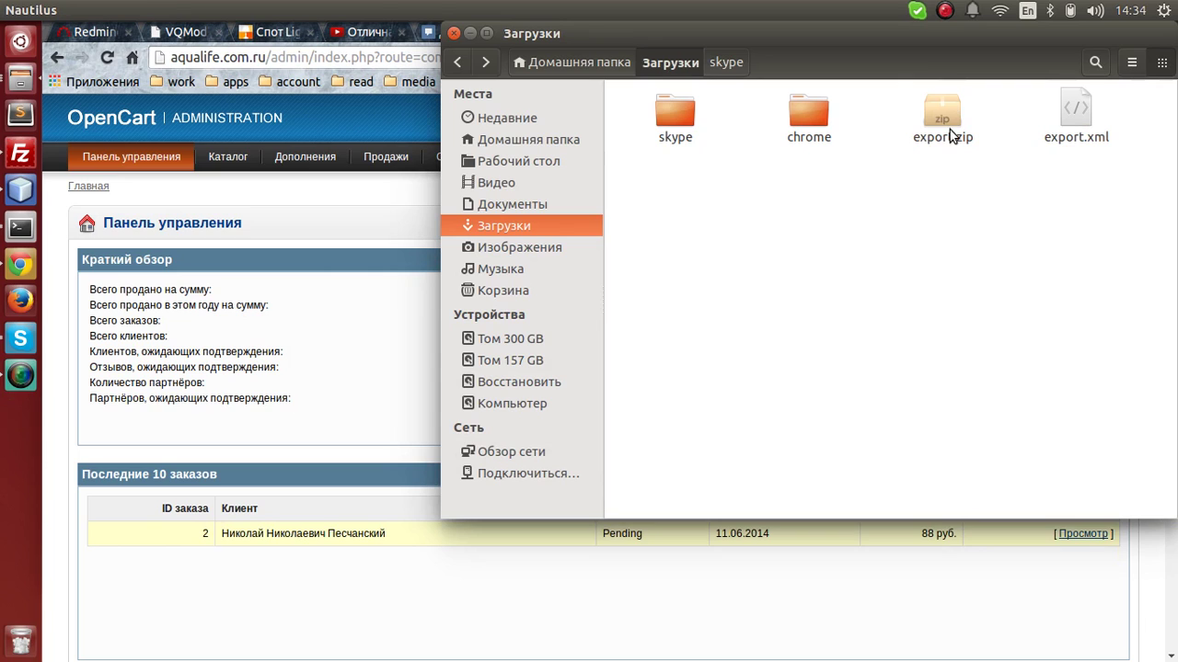
pyautogui.doubleClick(949, 129)
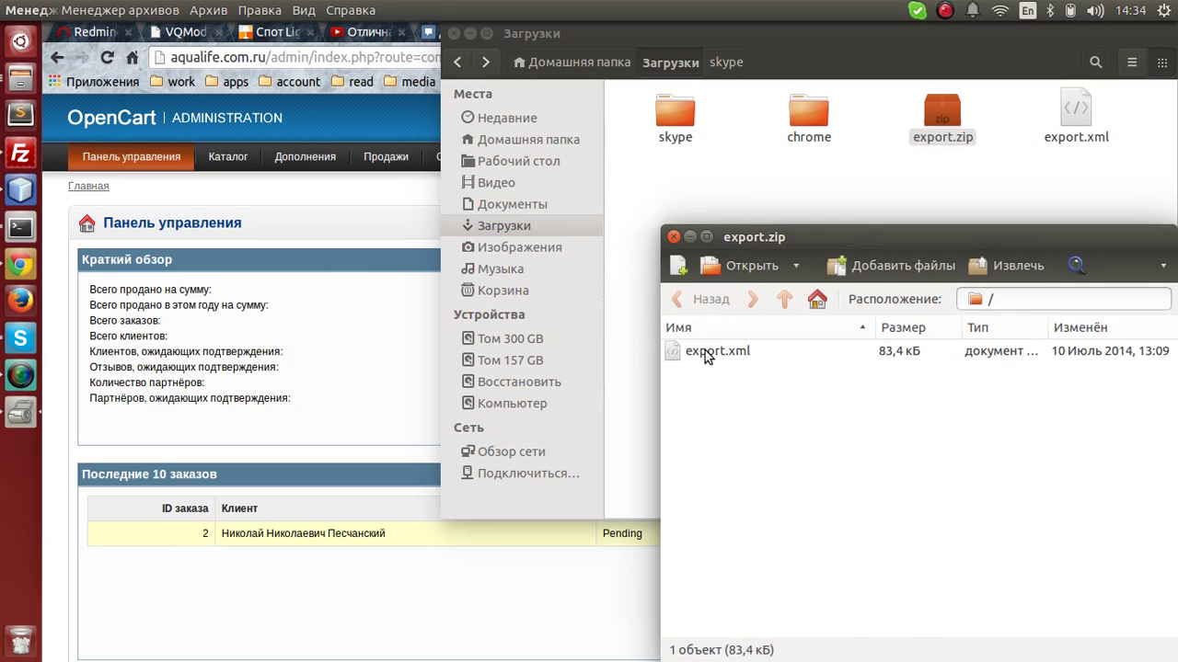
pyautogui.click(707, 357)
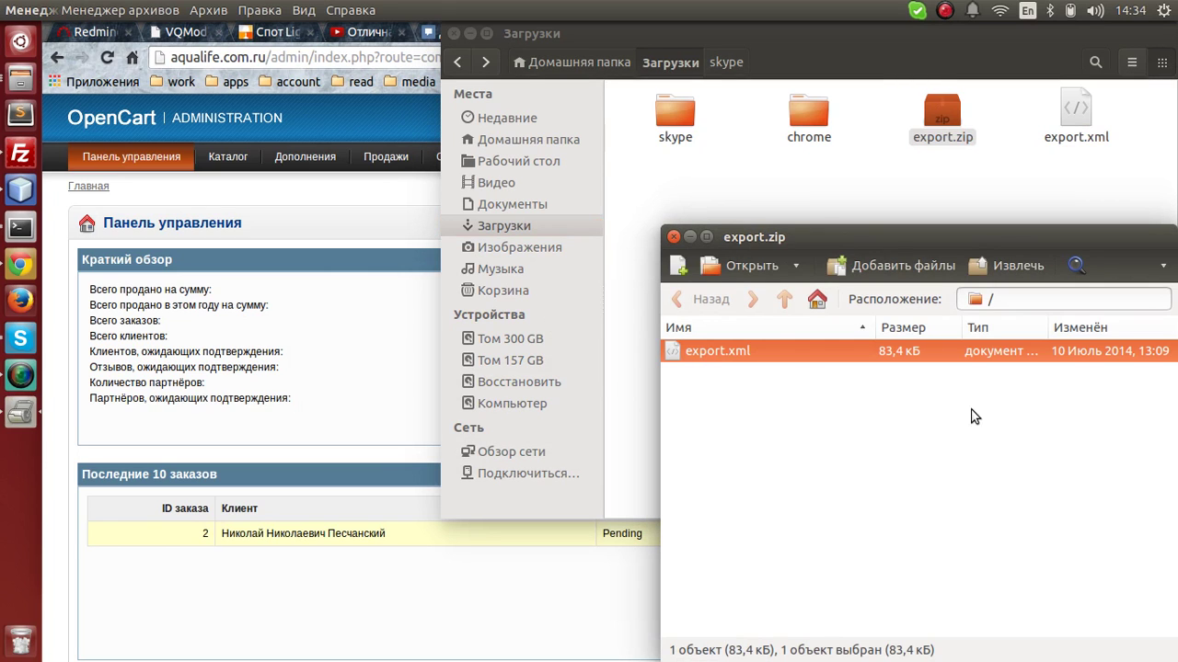
pyautogui.click(673, 238)
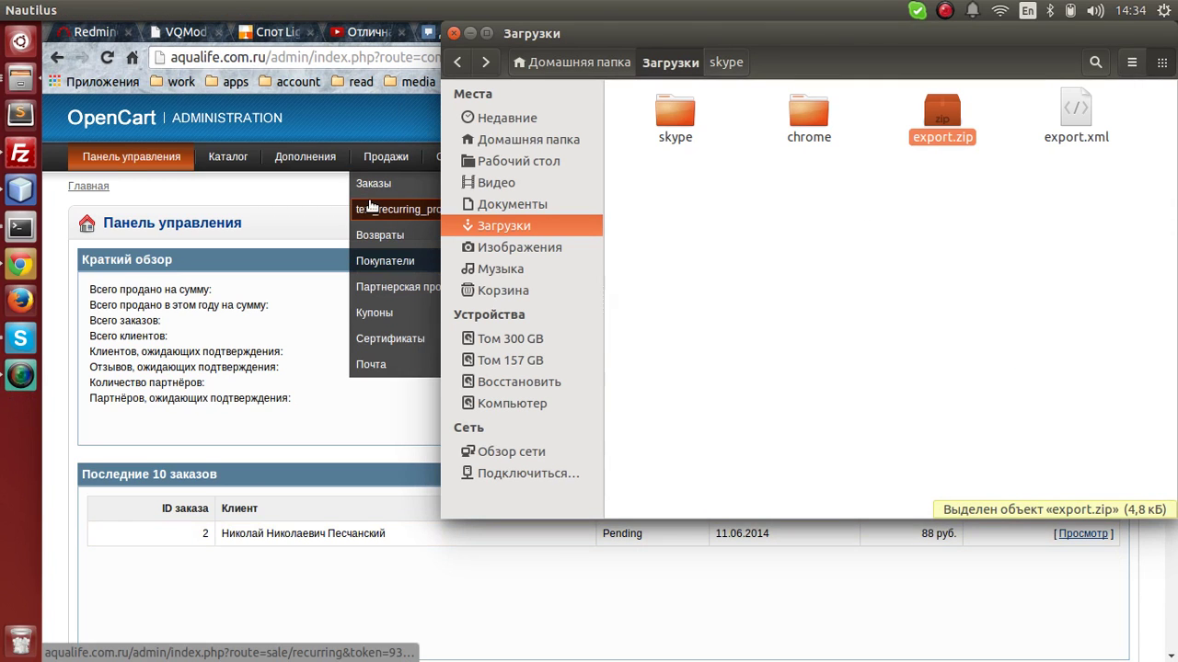
# Step: Switch to Chrome and open the File Uploader - Файловый загрузчик module for editing in the OpenCart administration
pyautogui.click(371, 206)
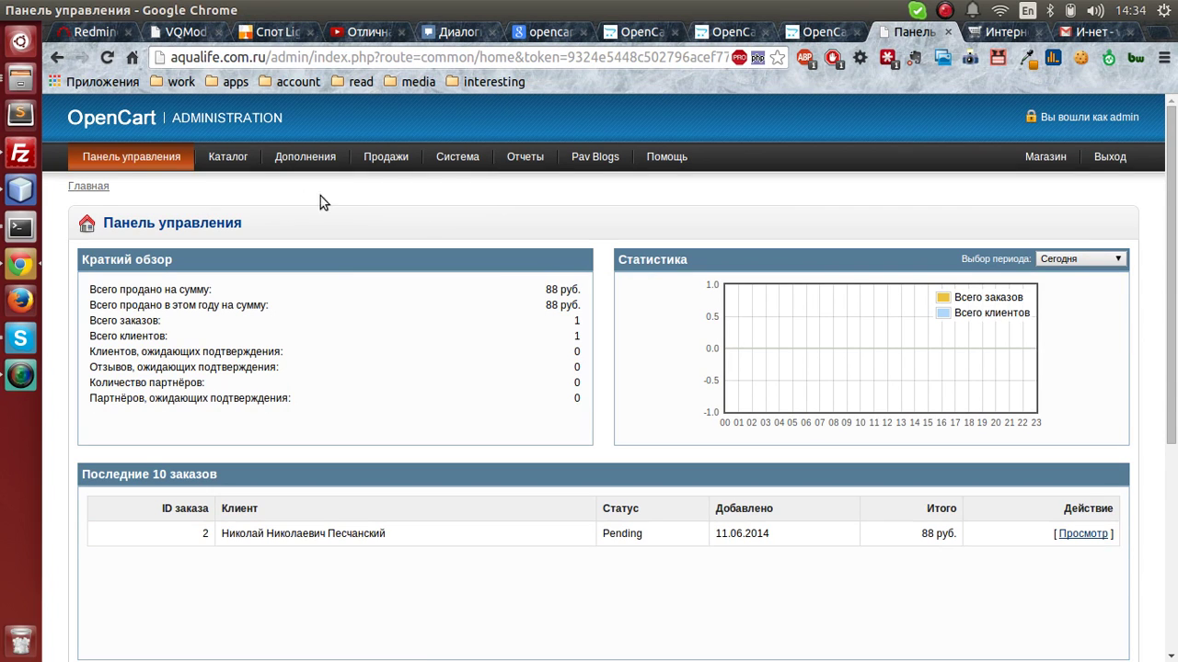
pyautogui.moveTo(317, 155)
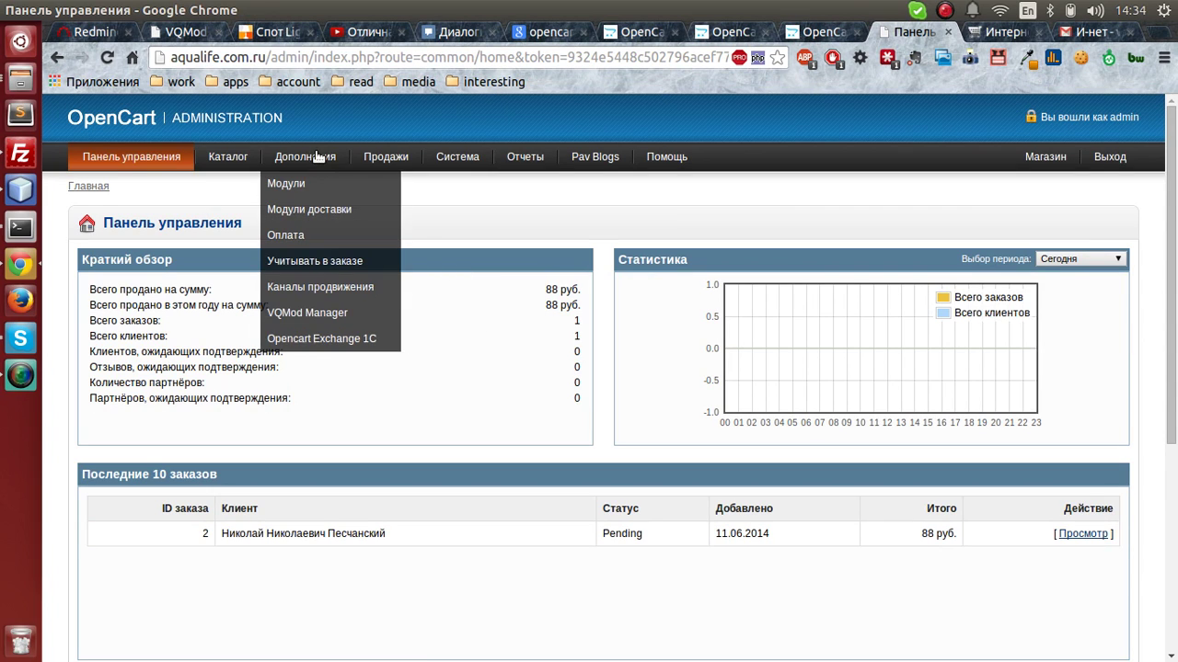
pyautogui.click(303, 183)
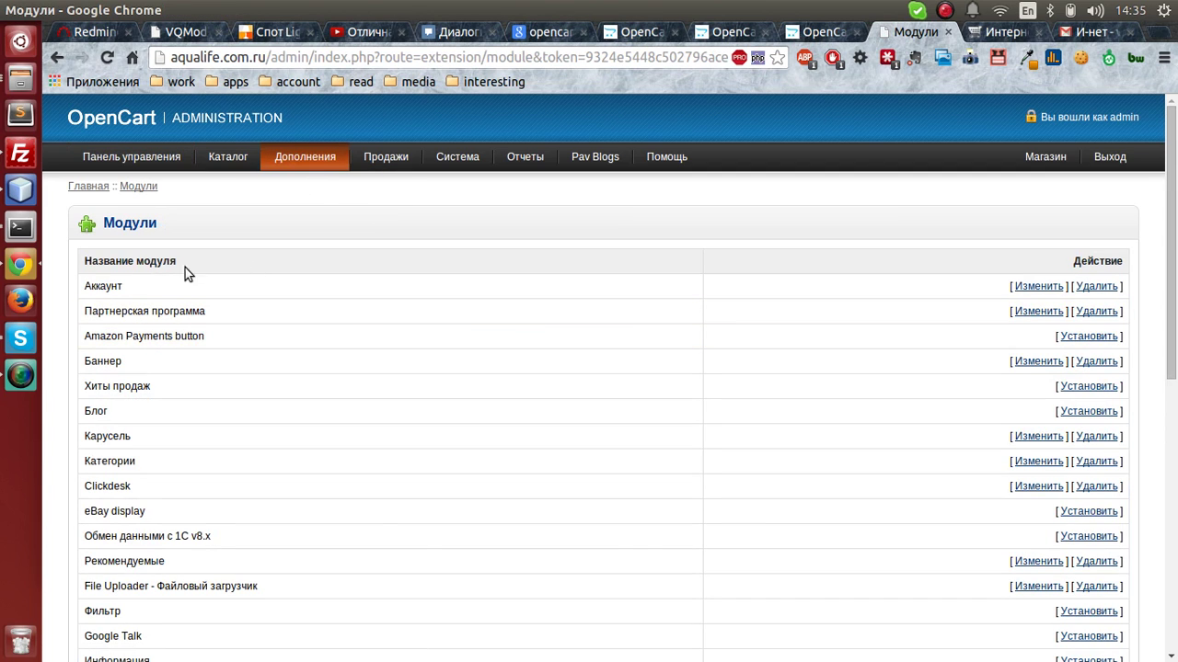
pyautogui.scroll(-4, 162, 288)
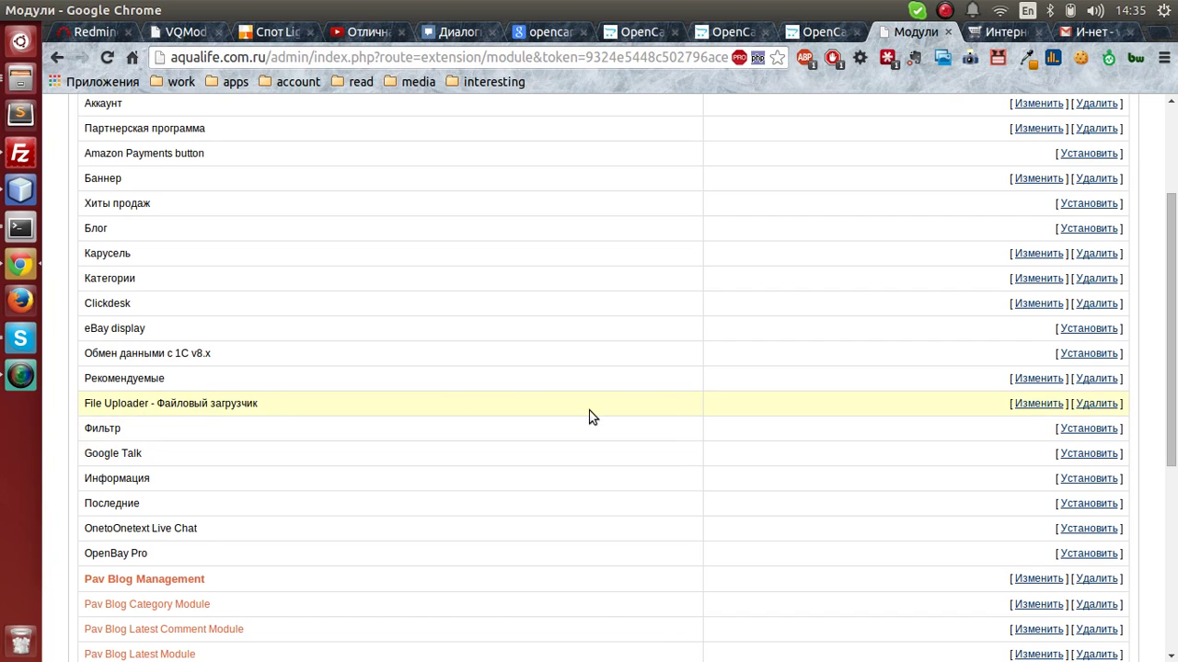
pyautogui.click(1032, 407)
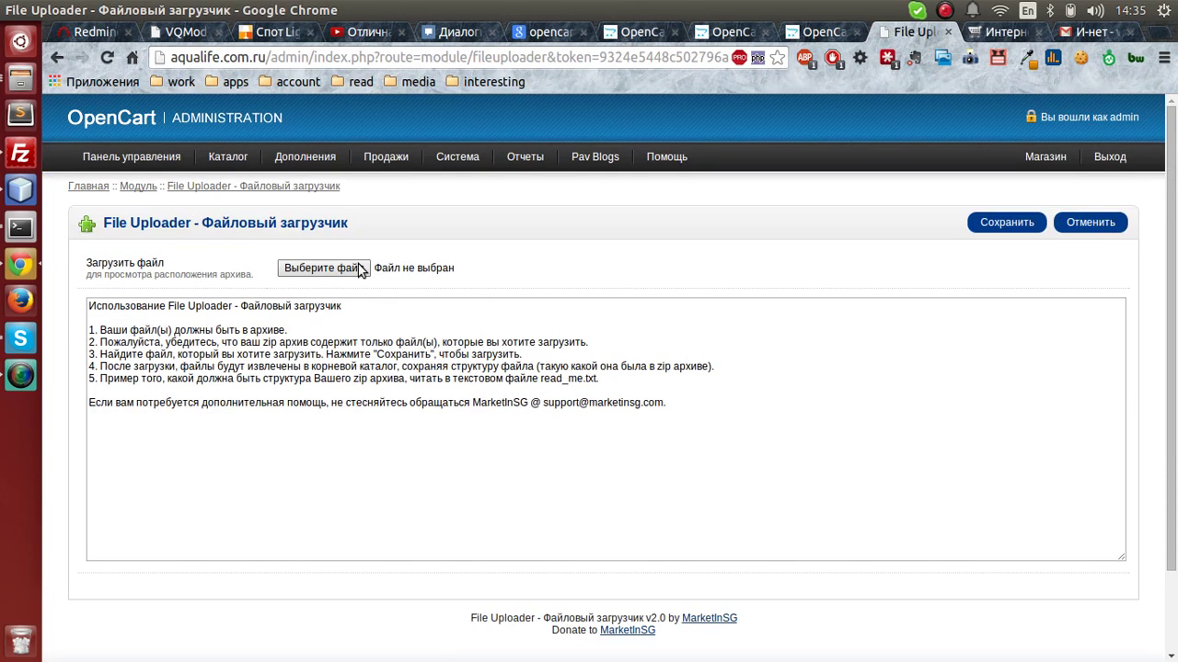
# Step: Choose export.zip from the Загрузки folder as the file to upload and save the File Uploader module
pyautogui.click(361, 269)
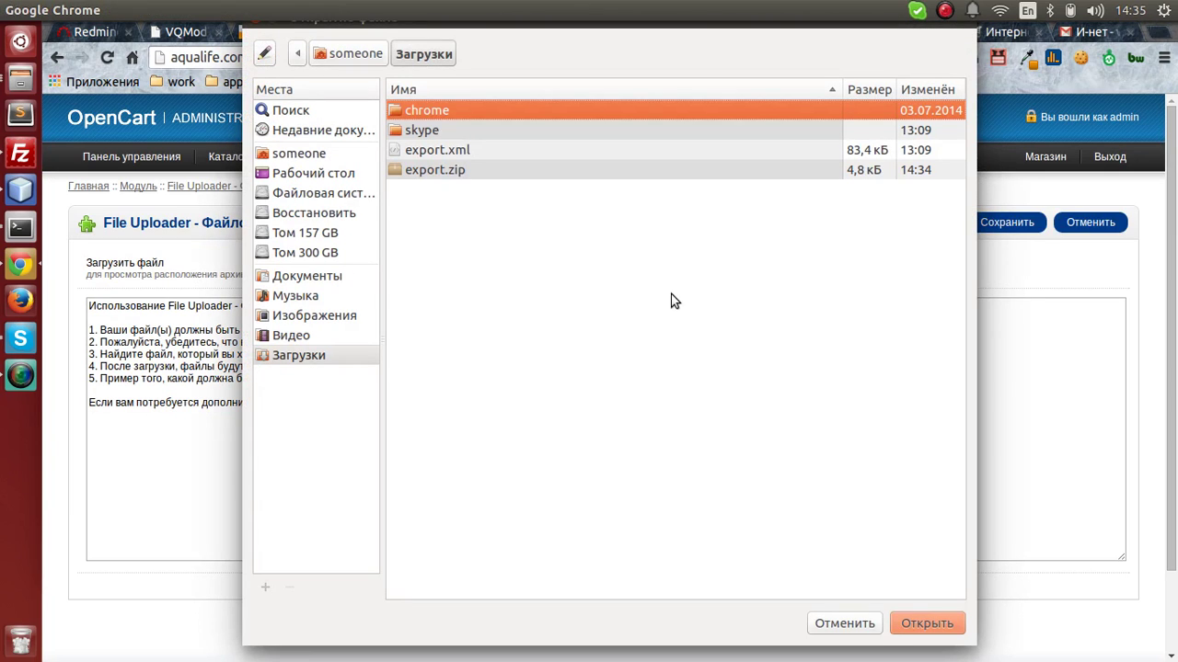
pyautogui.click(437, 171)
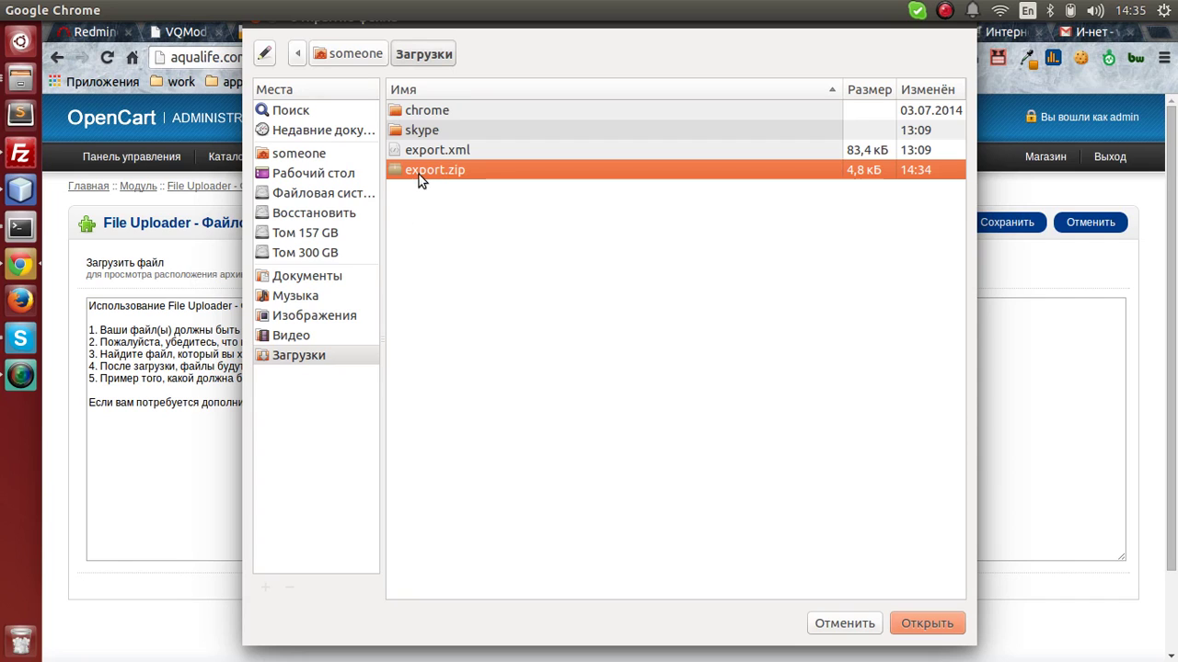
pyautogui.click(322, 175)
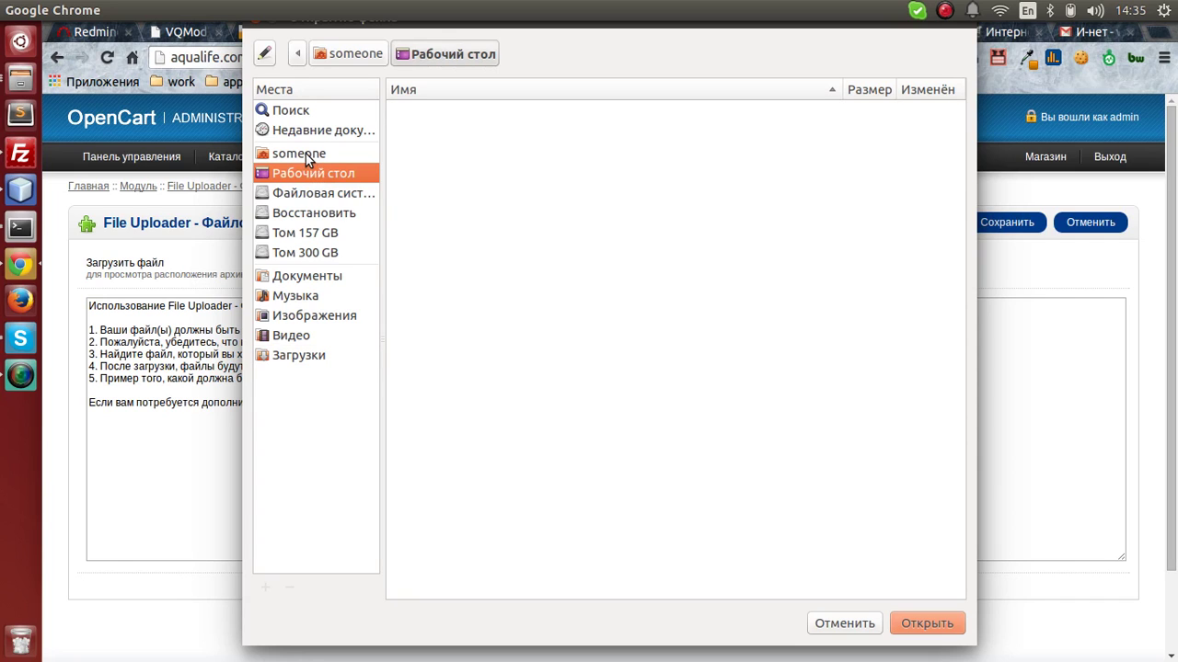
pyautogui.click(305, 154)
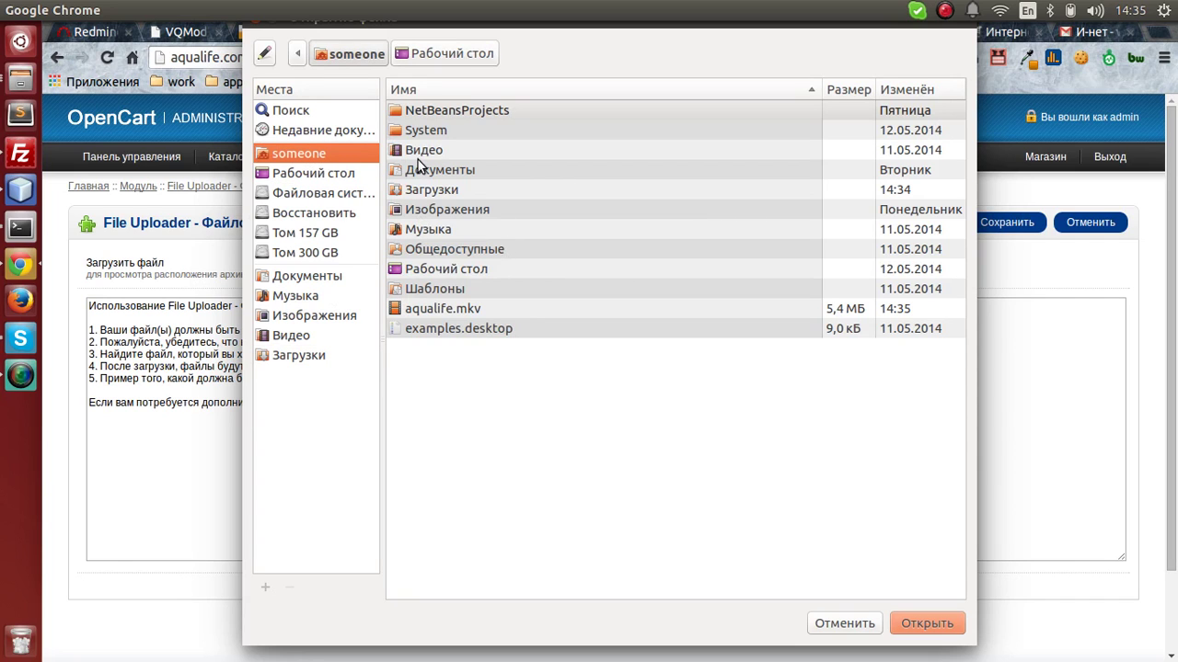
pyautogui.doubleClick(433, 192)
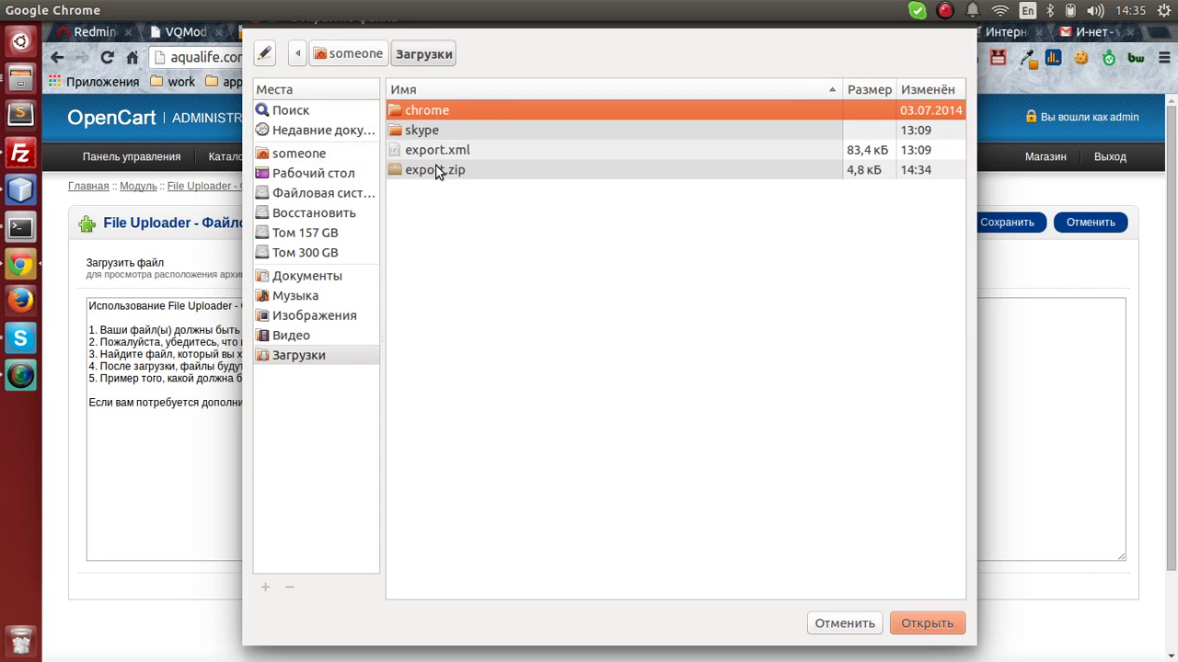
pyautogui.click(434, 174)
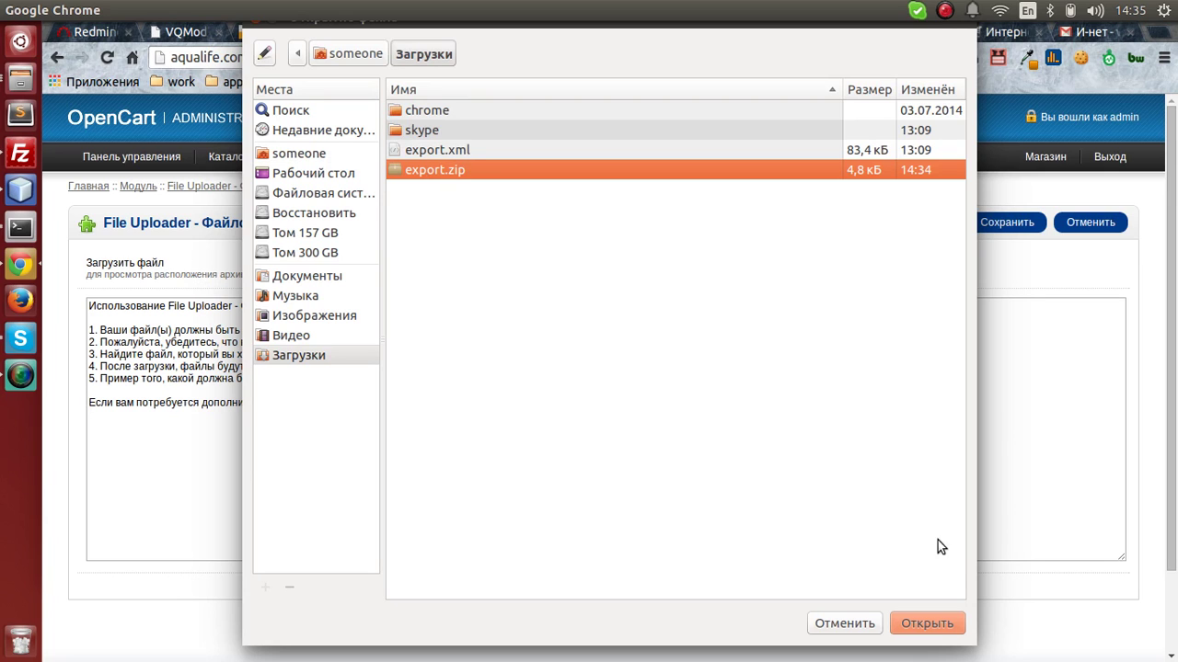
pyautogui.click(928, 624)
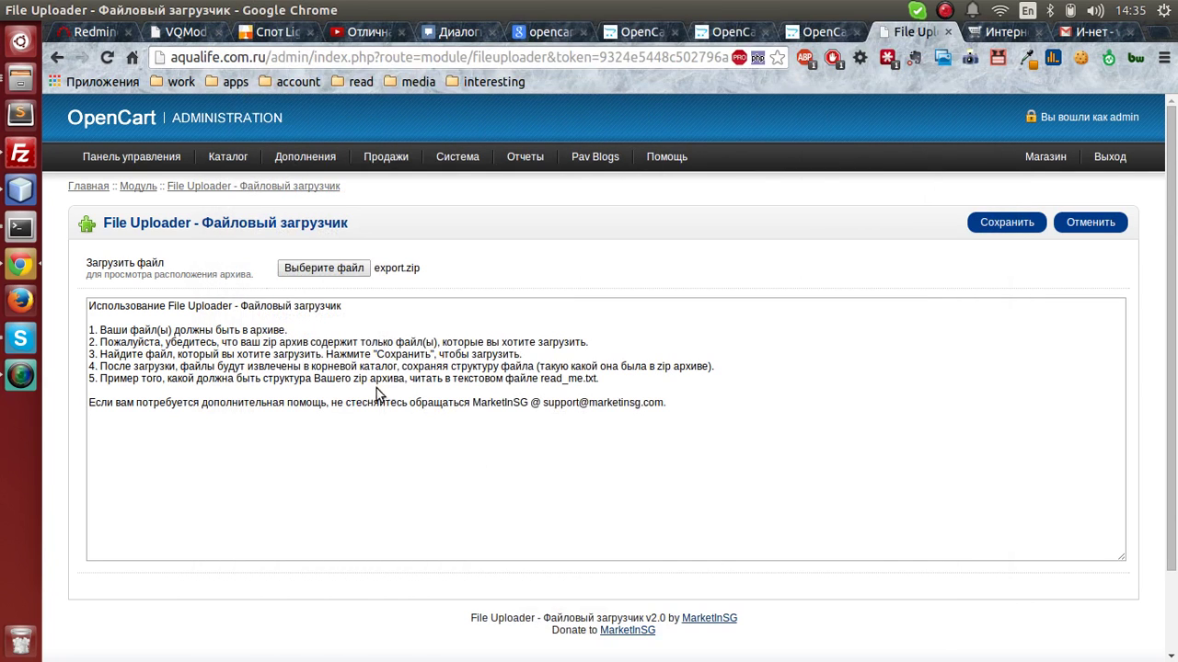
pyautogui.click(1010, 225)
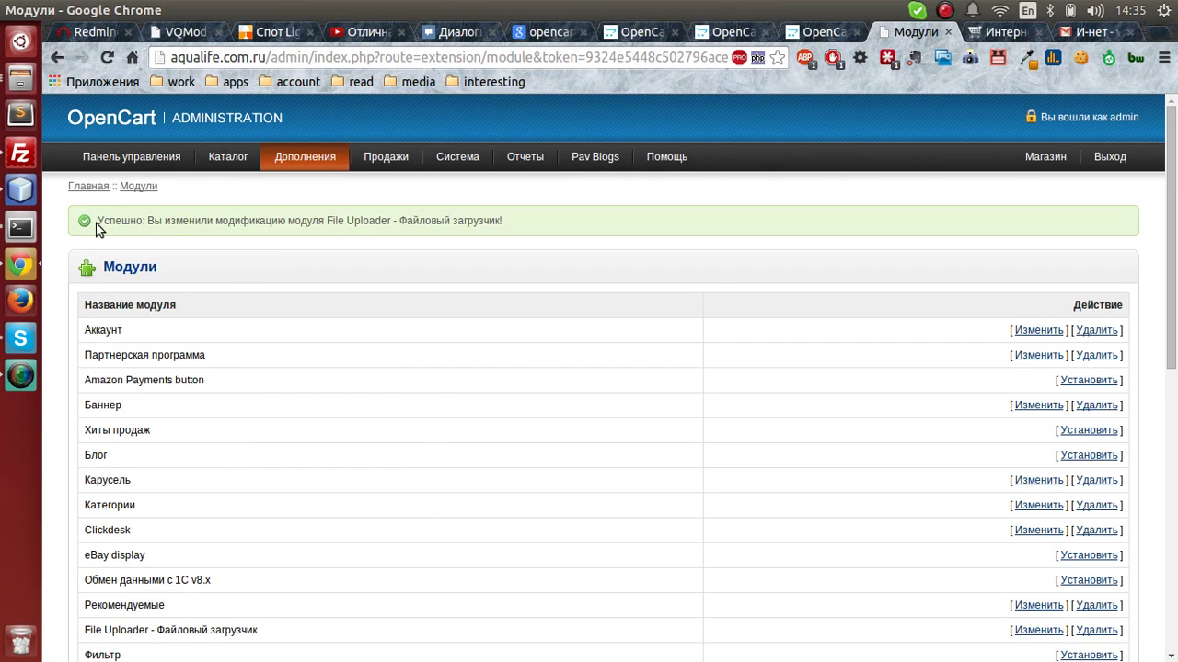
pyautogui.moveTo(97, 220); pyautogui.dragTo(546, 231)
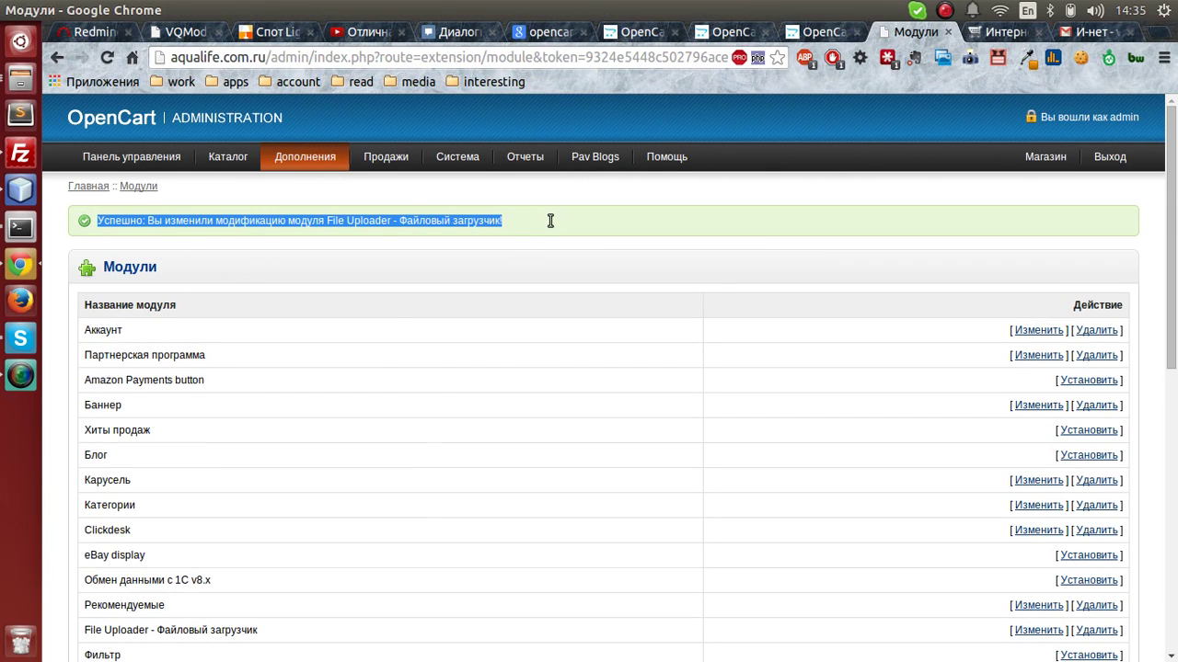
# Step: Open the Панель управления dashboard and run the XML update in its Загрузка XML section
pyautogui.click(115, 155)
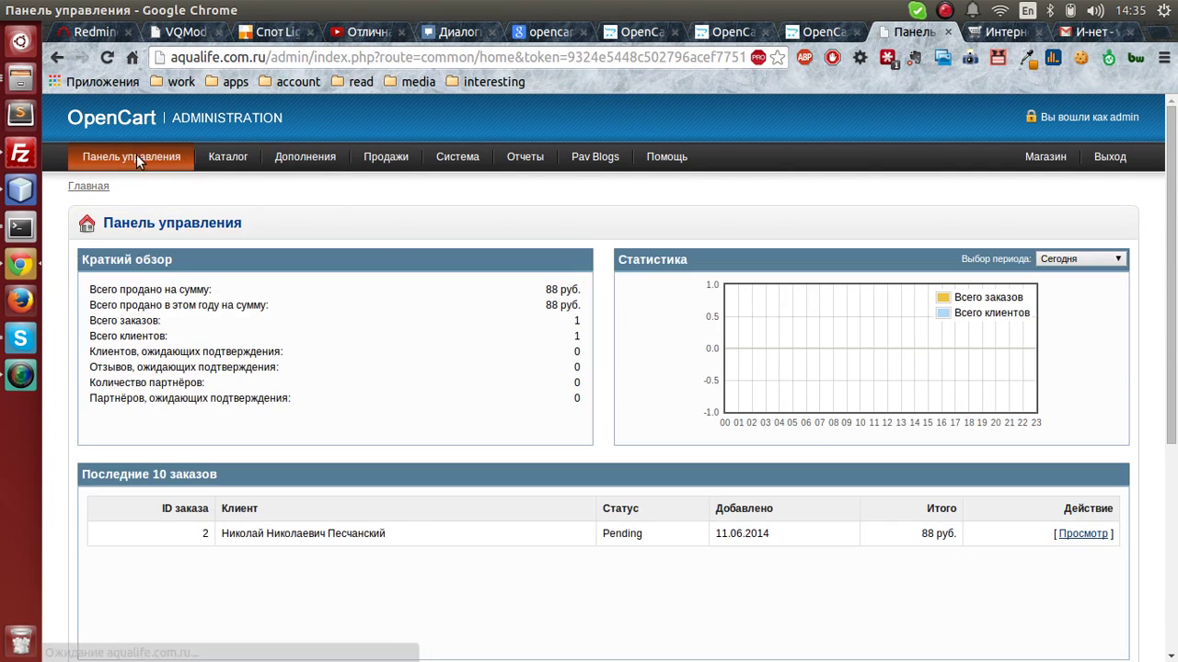
pyautogui.scroll(-5, 429, 422)
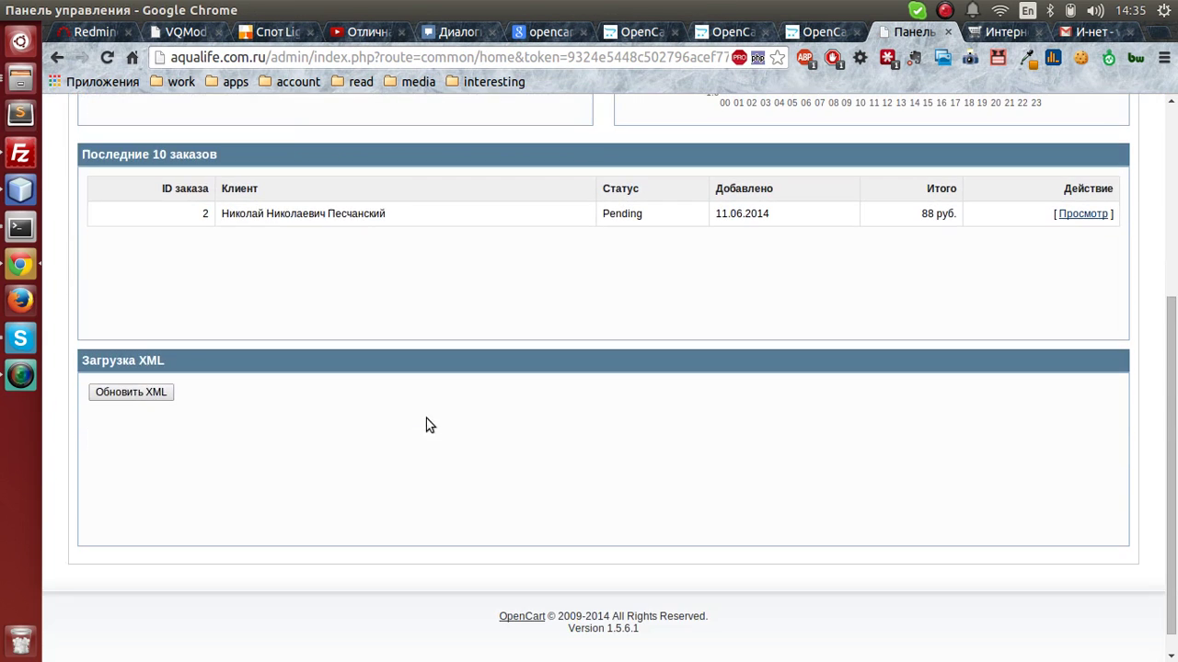
pyautogui.click(130, 393)
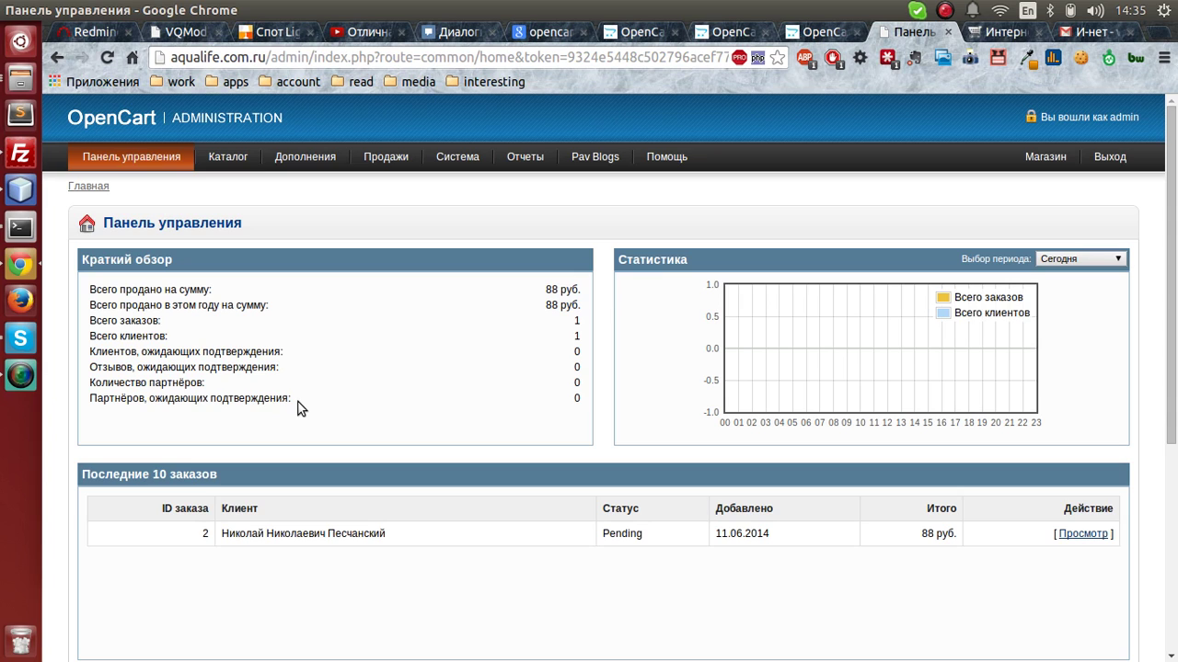
# Step: Examine the Краткий обзор summary and the sections below it on the dashboard
pyautogui.moveTo(293, 403); pyautogui.dragTo(88, 289)
pyautogui.click(87, 289)
pyautogui.moveTo(290, 399); pyautogui.dragTo(90, 289)
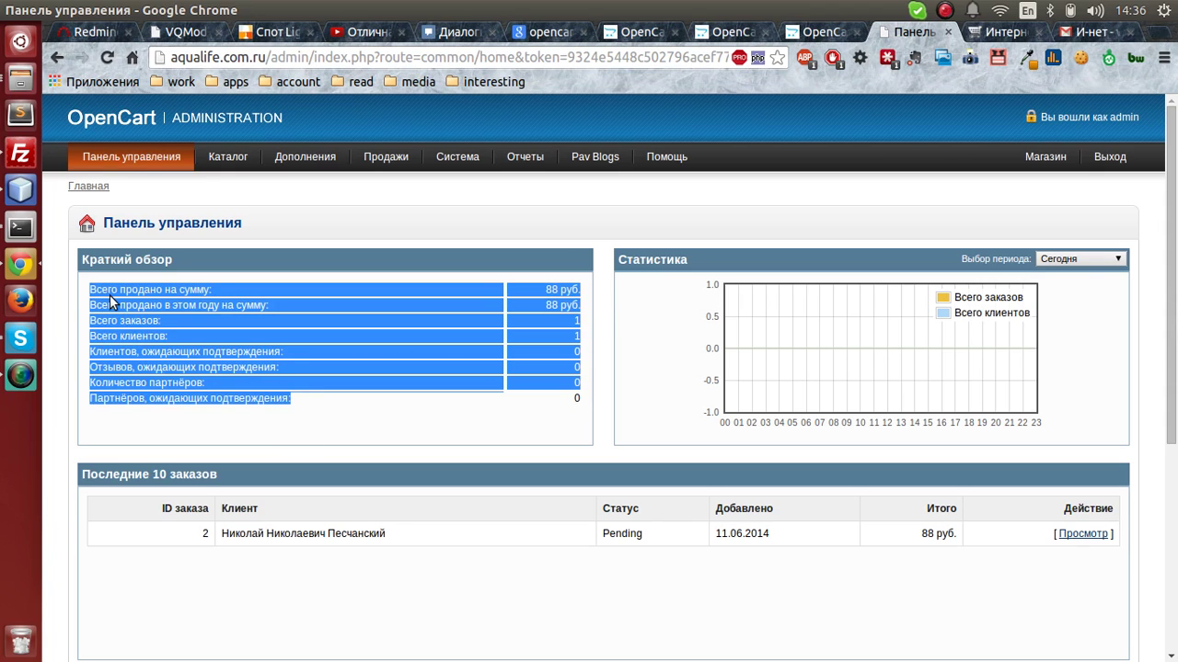
pyautogui.click(109, 295)
pyautogui.moveTo(302, 405); pyautogui.dragTo(89, 287)
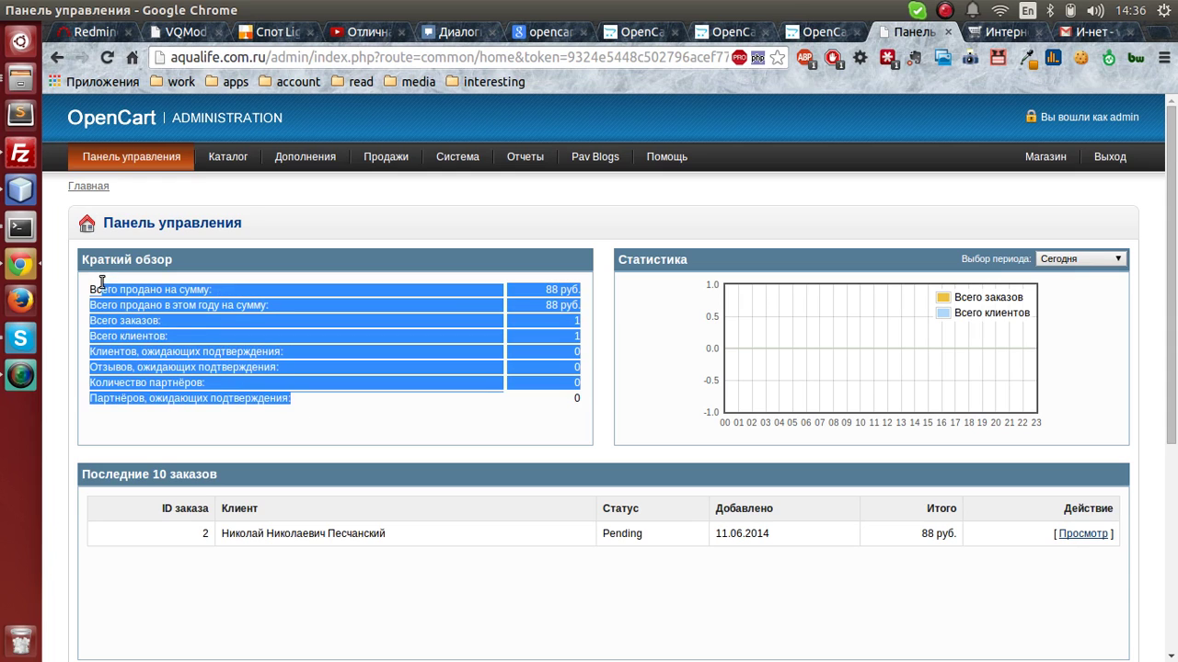
pyautogui.click(228, 333)
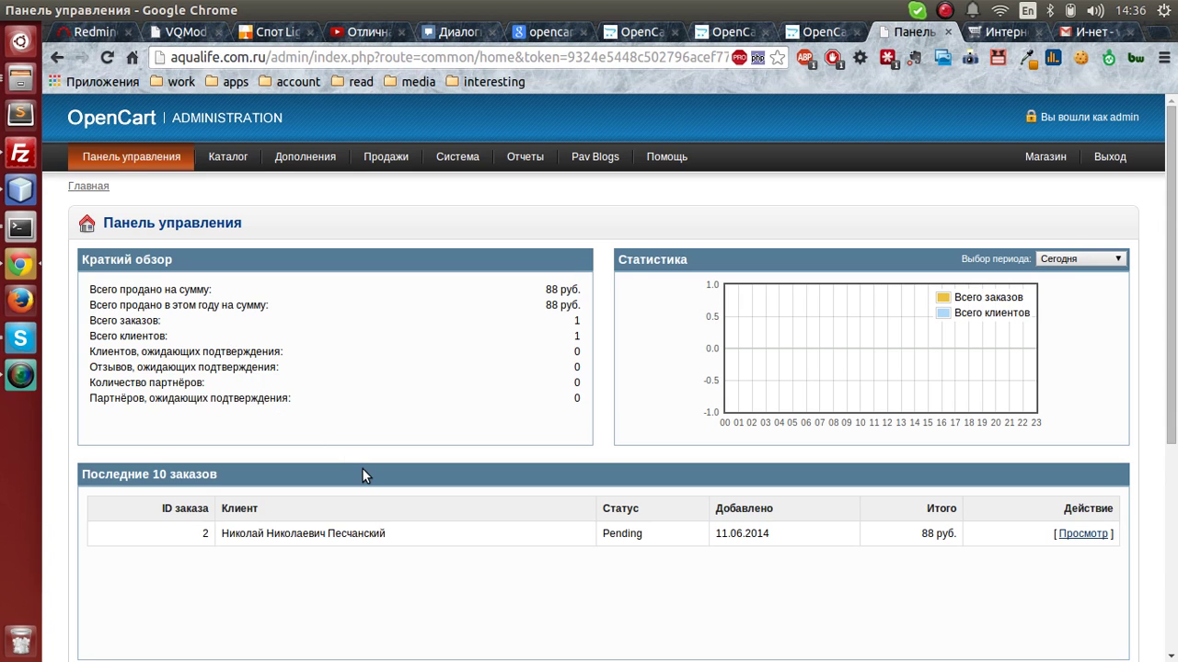
pyautogui.scroll(-5, 361, 469)
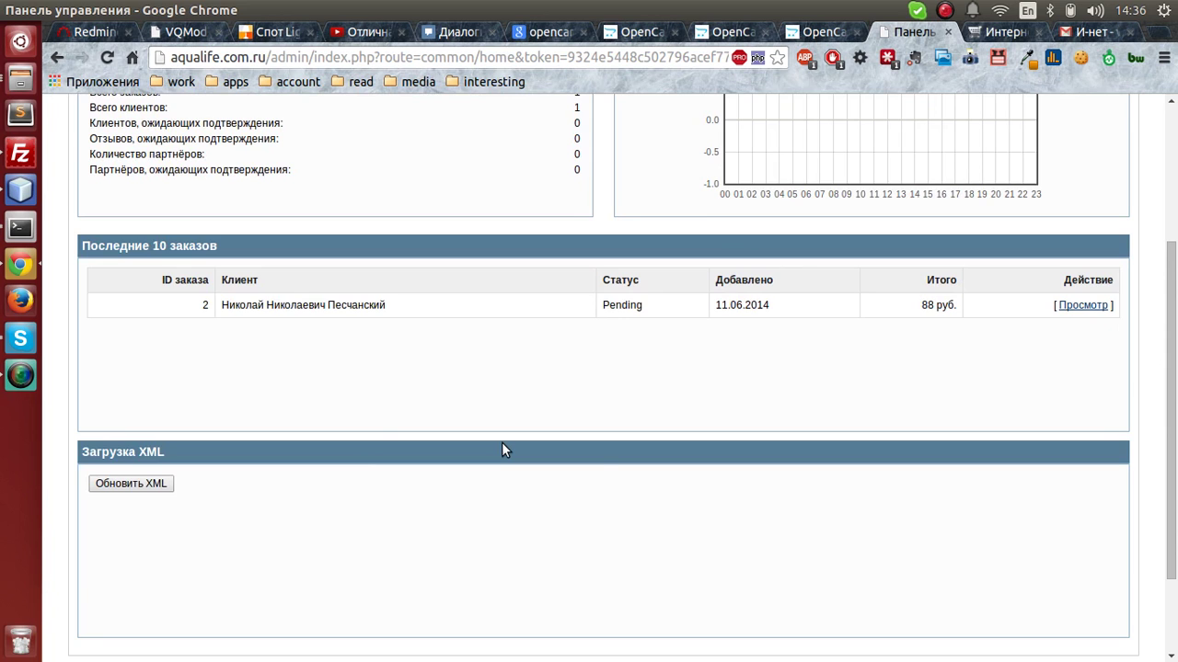
pyautogui.scroll(5, 501, 442)
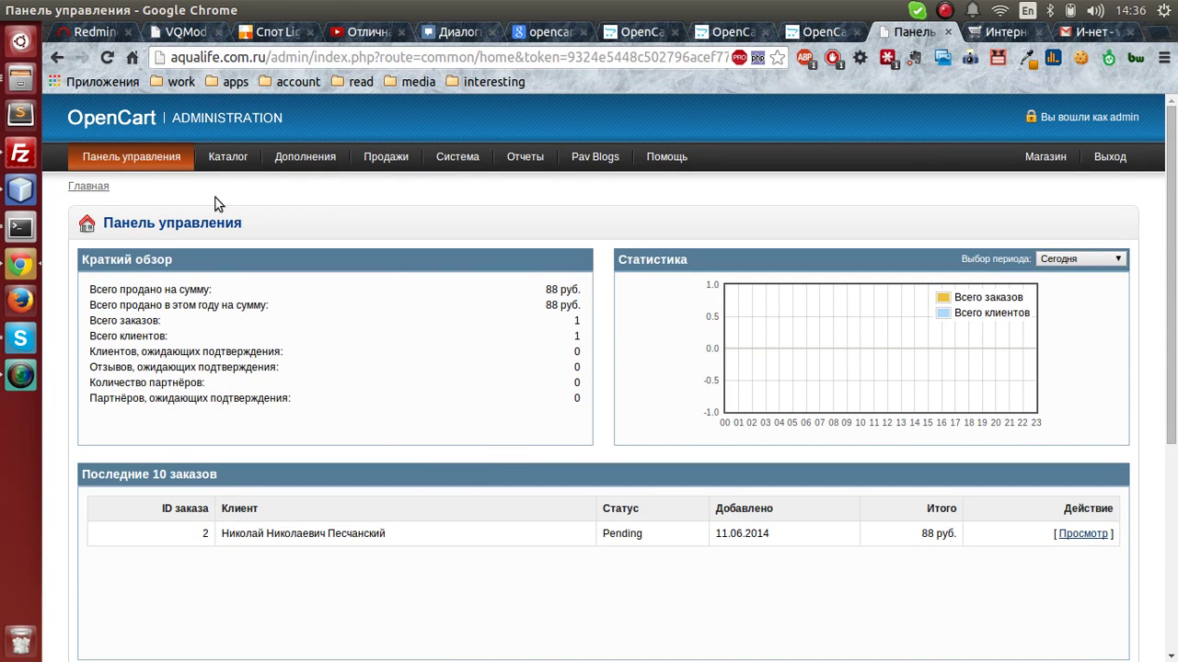
# Step: Examine the category hierarchy on page 2 of the catalog's category list, focusing on Аквариумистика > Компрессоры > Запчасти для компрессоров
pyautogui.moveTo(233, 165)
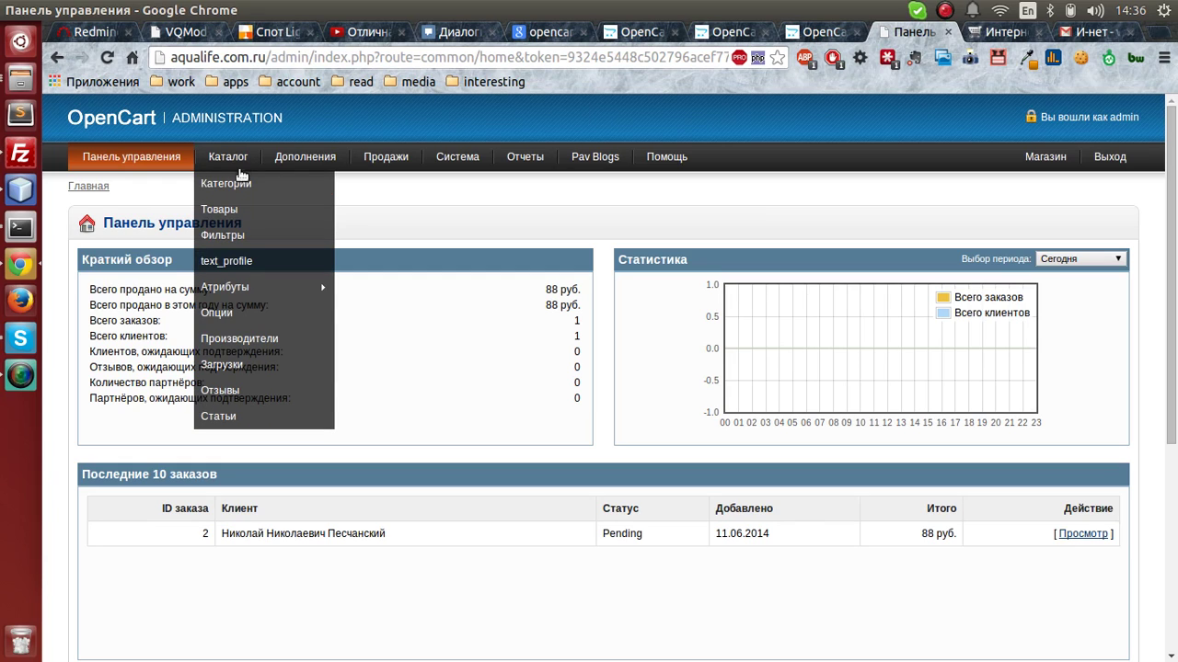
pyautogui.click(239, 189)
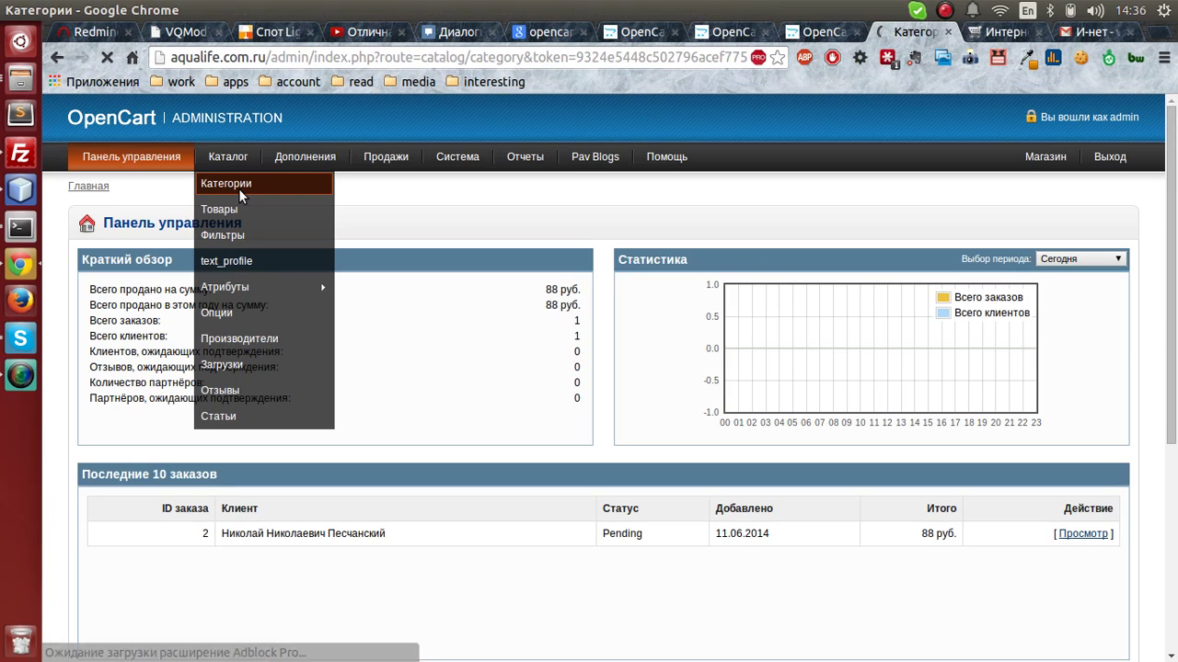
pyautogui.scroll(-5, 307, 336)
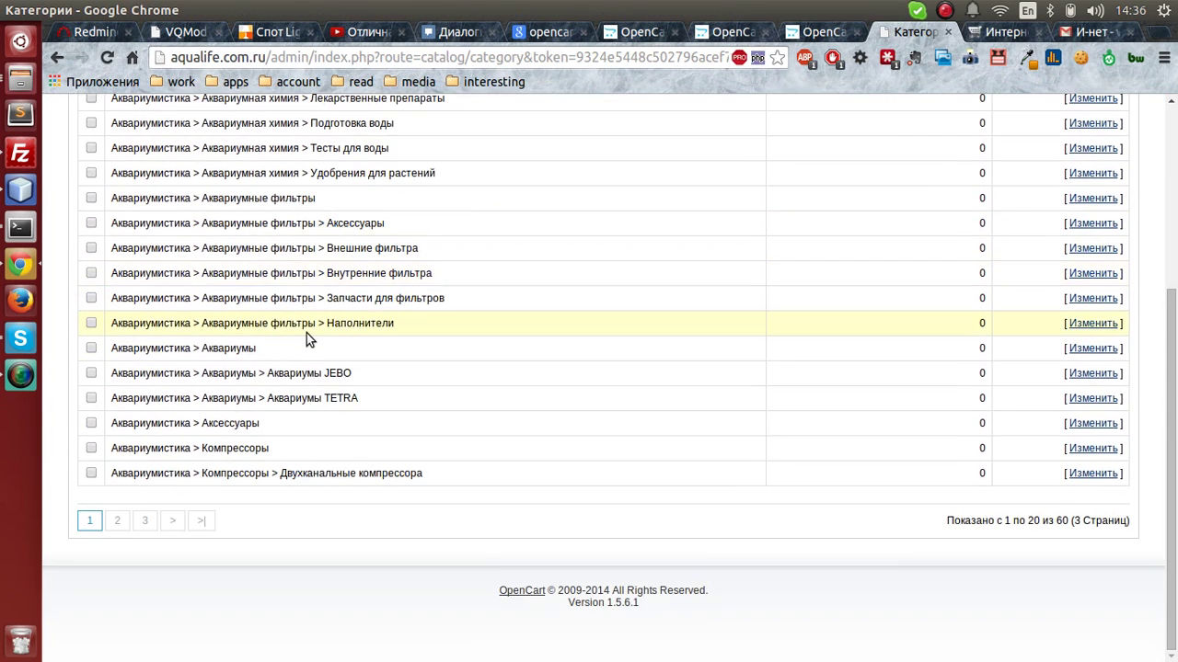
pyautogui.click(120, 522)
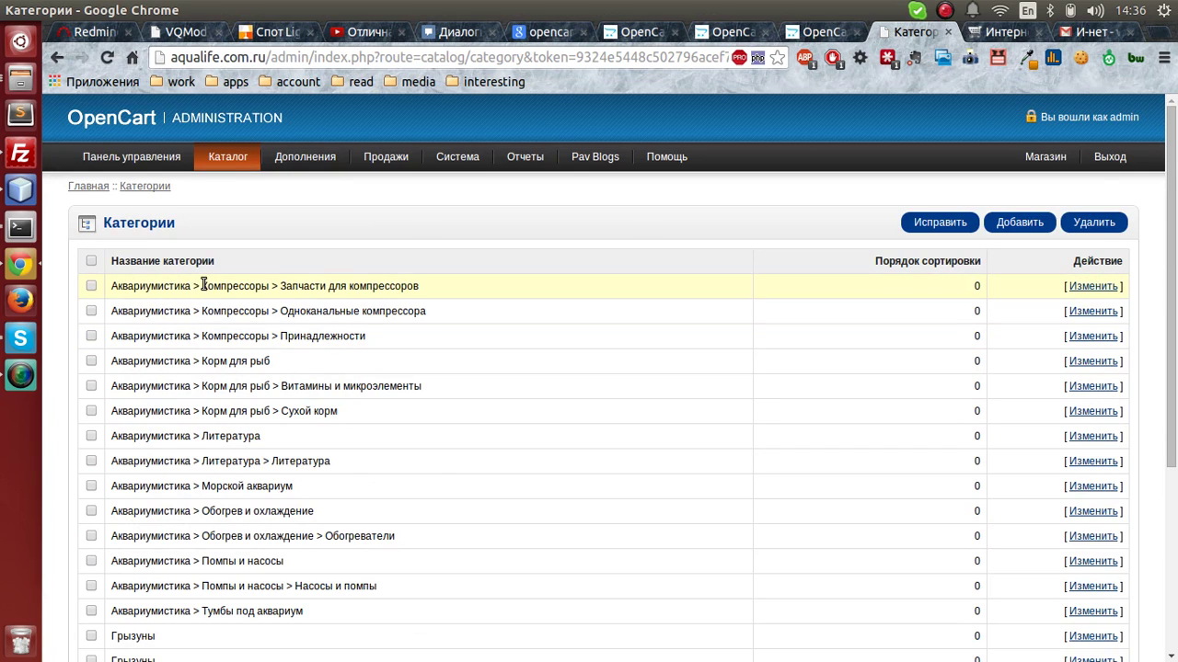
pyautogui.moveTo(202, 286); pyautogui.dragTo(271, 290)
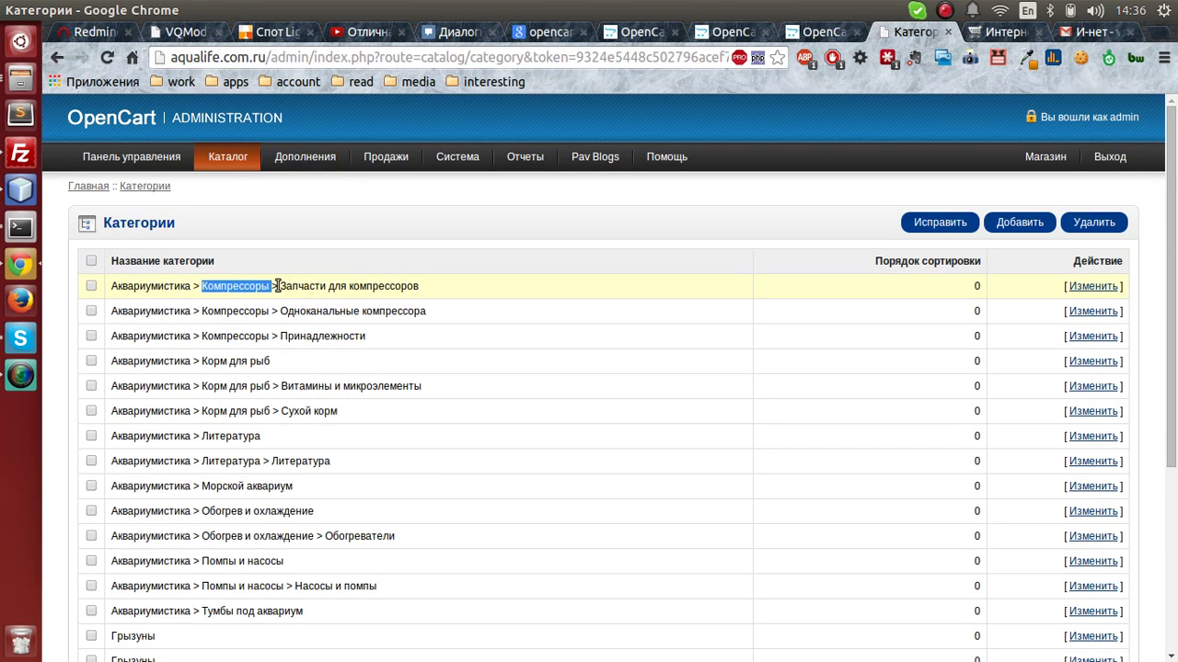
pyautogui.moveTo(277, 286); pyautogui.dragTo(415, 287)
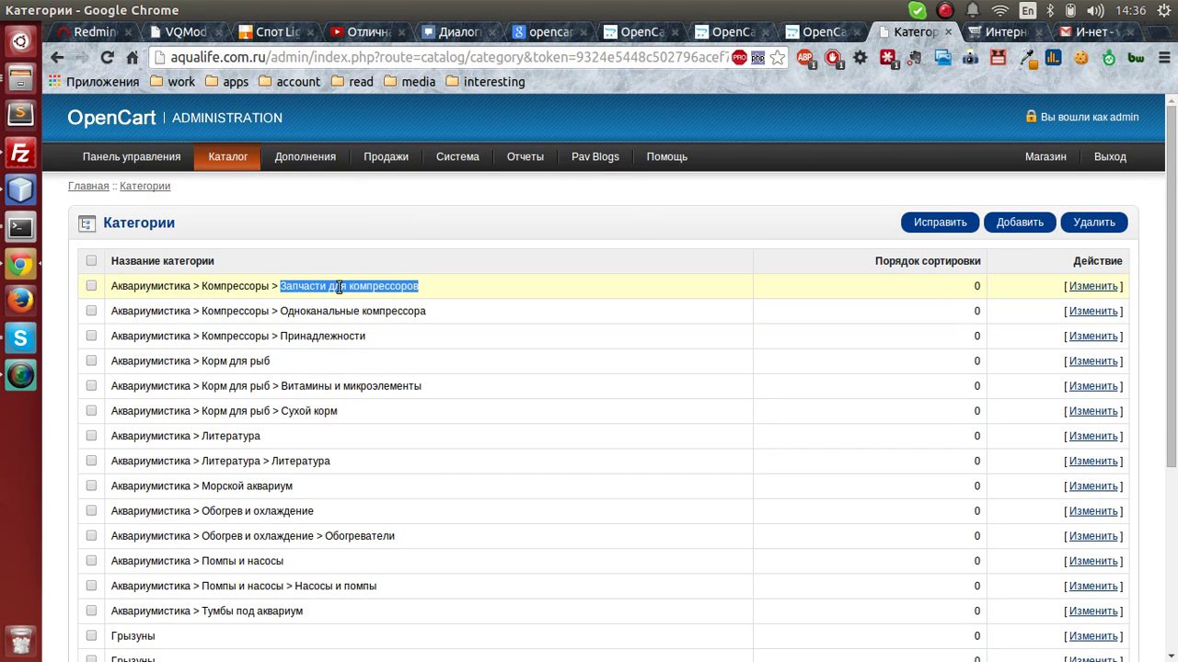
pyautogui.click(165, 289)
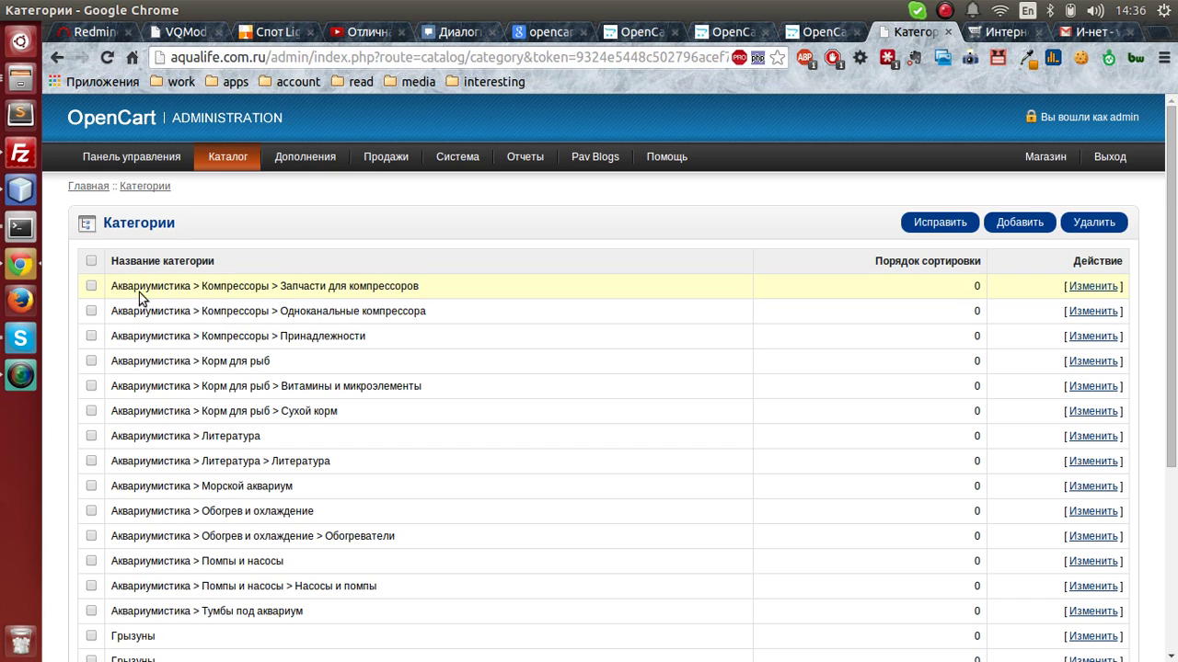
pyautogui.moveTo(115, 288); pyautogui.dragTo(414, 286)
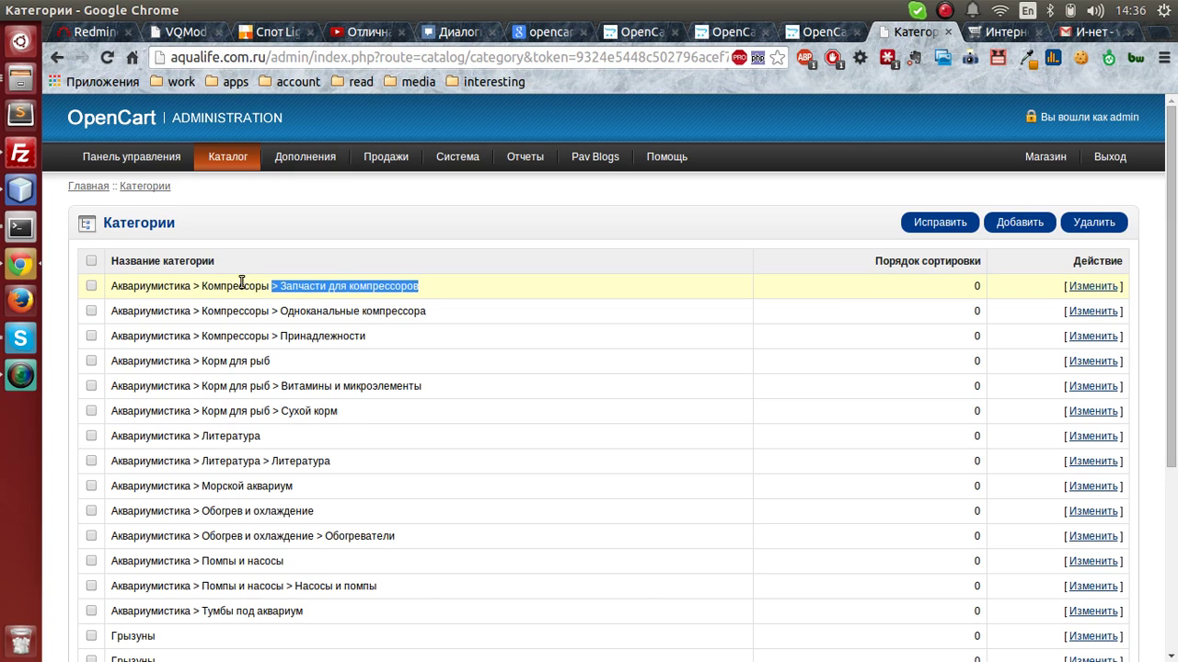
pyautogui.moveTo(222, 287); pyautogui.dragTo(273, 293)
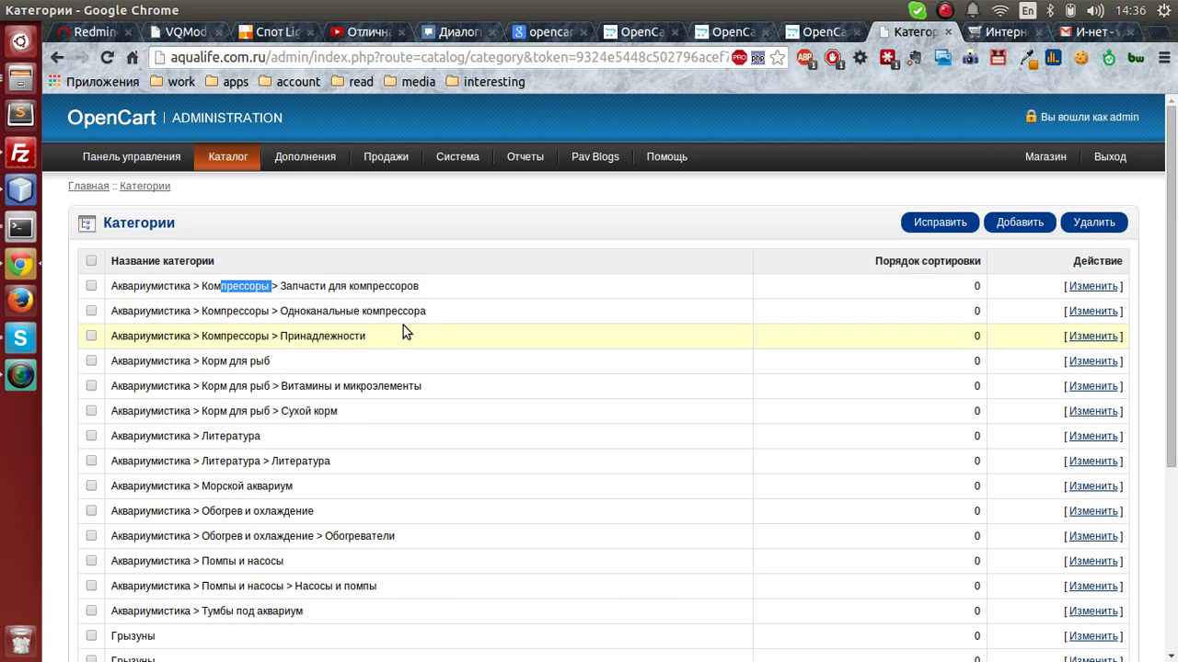
pyautogui.click(478, 367)
# Step: View the blank form for adding a category and return to the category list without saving
pyautogui.click(1021, 223)
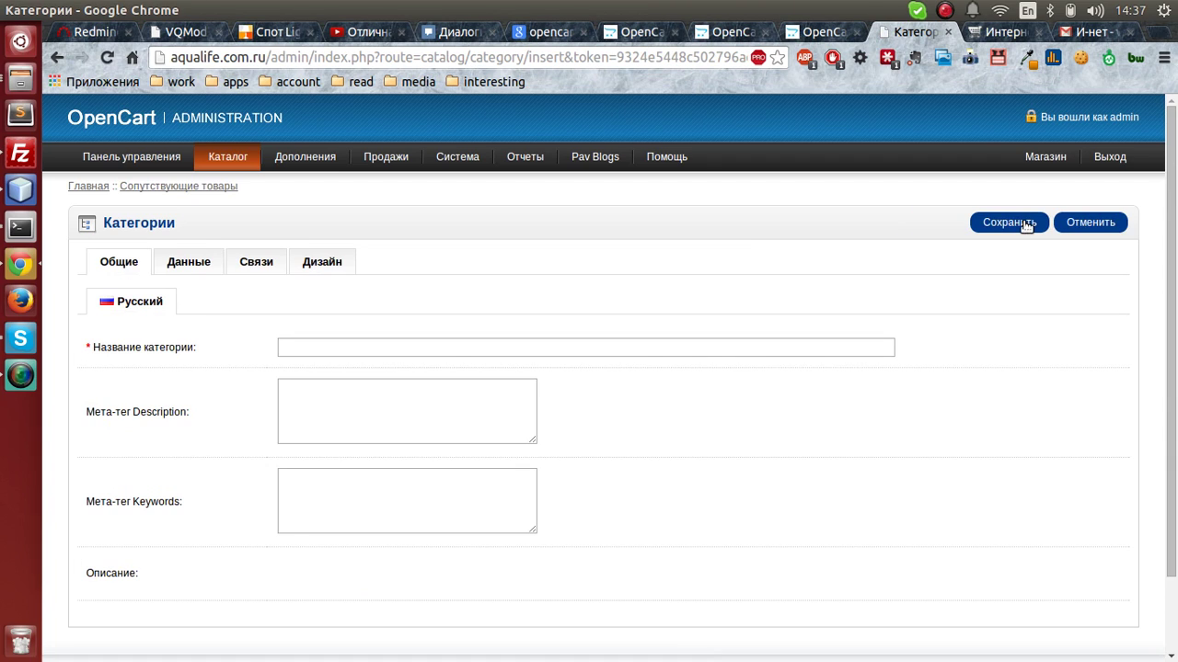
pyautogui.moveTo(246, 168)
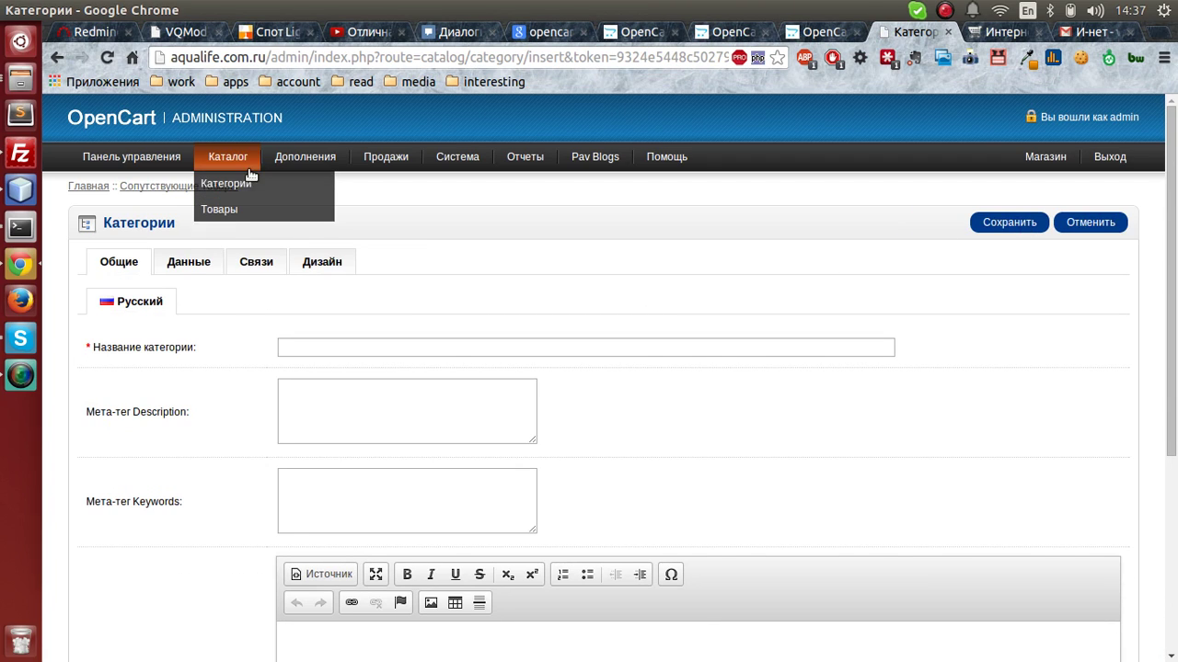
pyautogui.click(221, 184)
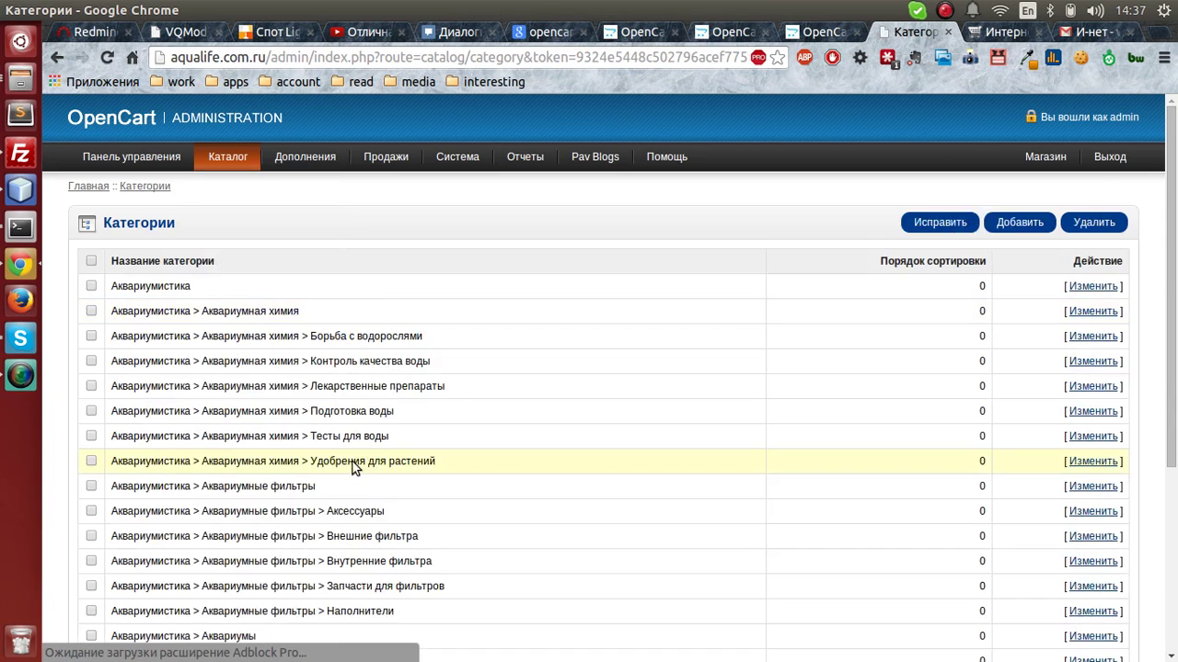
# Step: Open the first Грызуны category on page 2 of the category list for editing
pyautogui.scroll(-5, 276, 441)
pyautogui.click(117, 534)
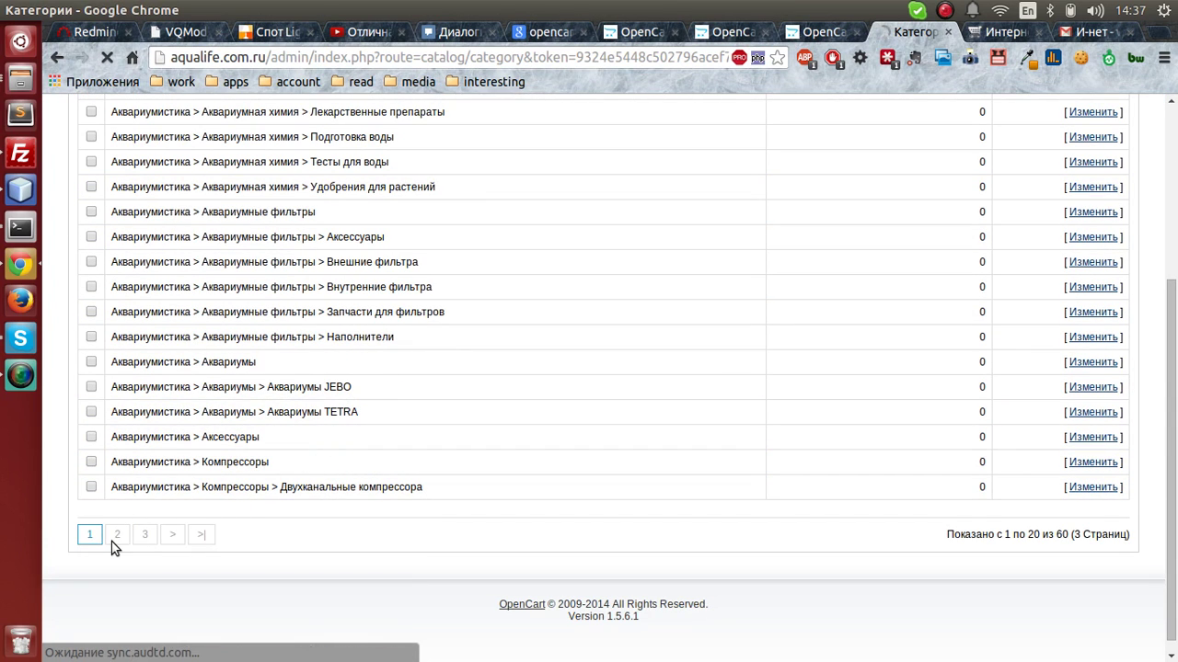
pyautogui.scroll(-5, 138, 538)
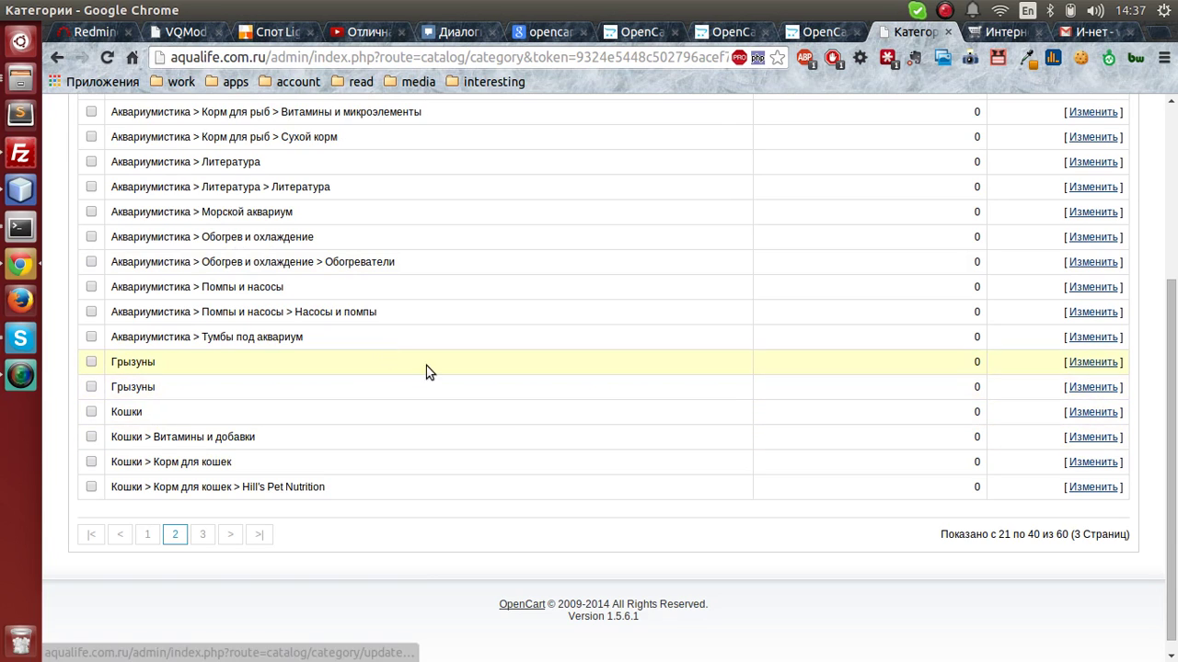
pyautogui.click(1108, 364)
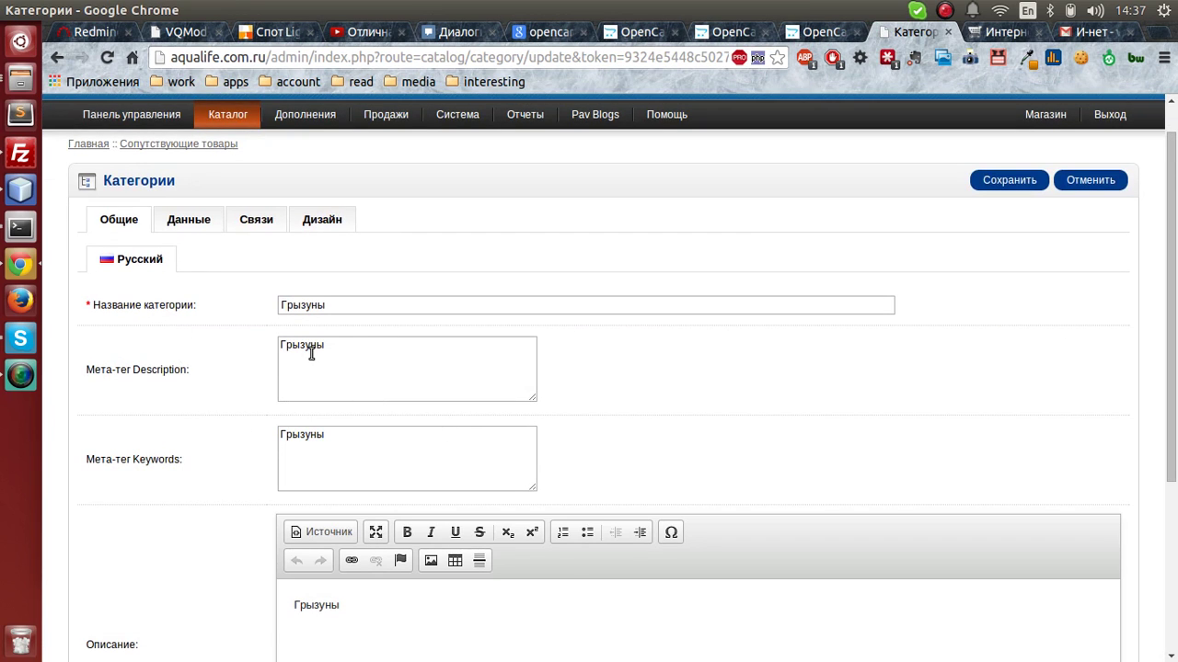
# Step: Delete the second of the two Грызуны categories on page 2 of the catalog's category list
pyautogui.moveTo(228, 114)
pyautogui.click(220, 141)
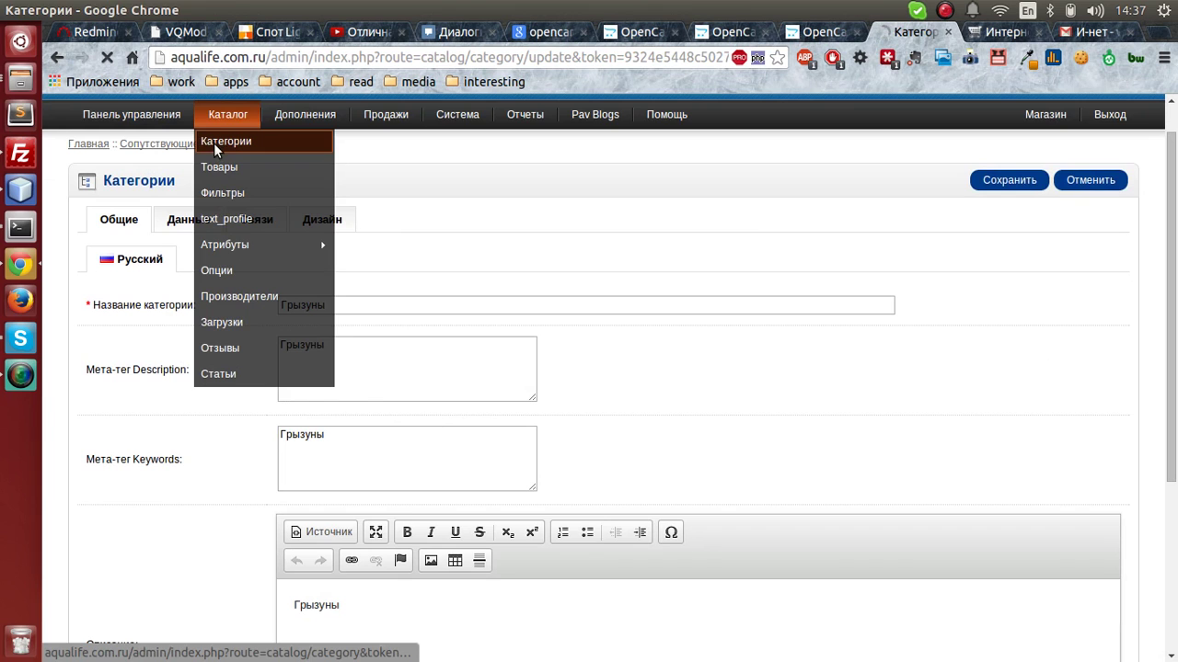
pyautogui.scroll(-3, 252, 460)
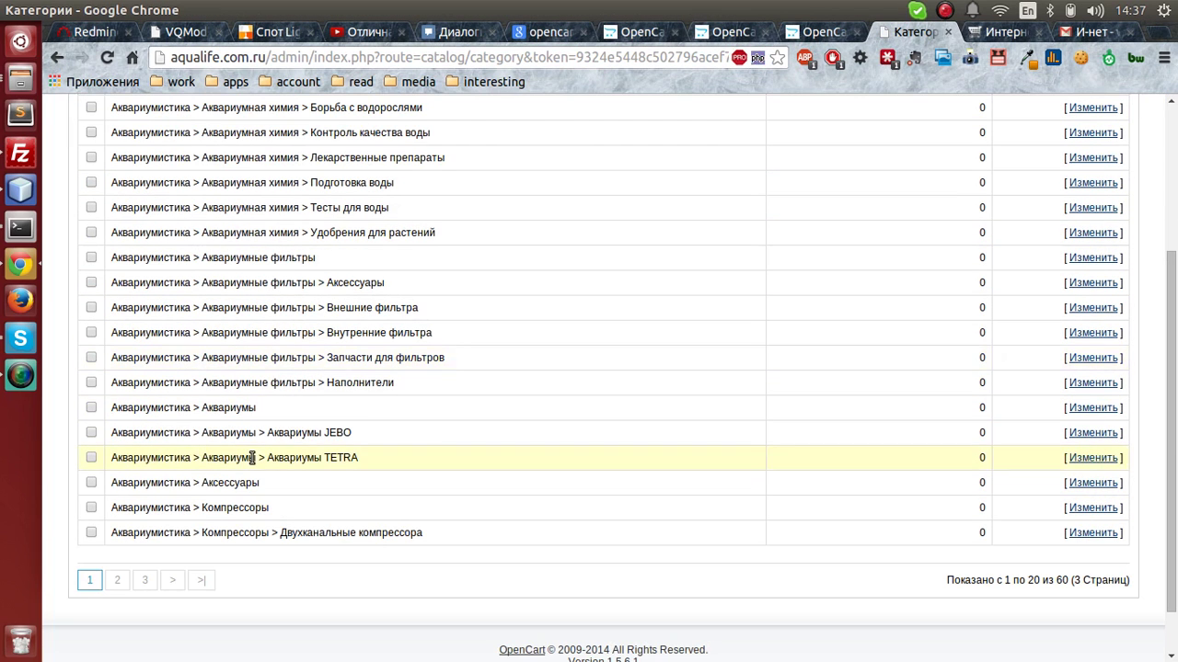
pyautogui.click(118, 580)
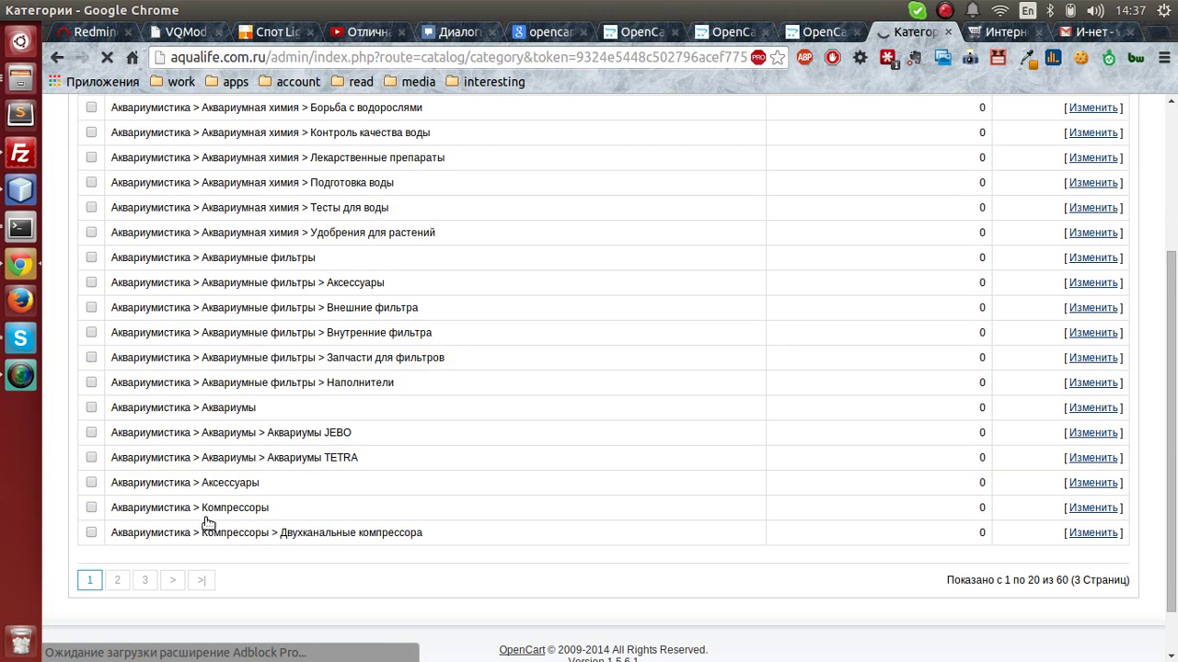
pyautogui.scroll(-5, 274, 511)
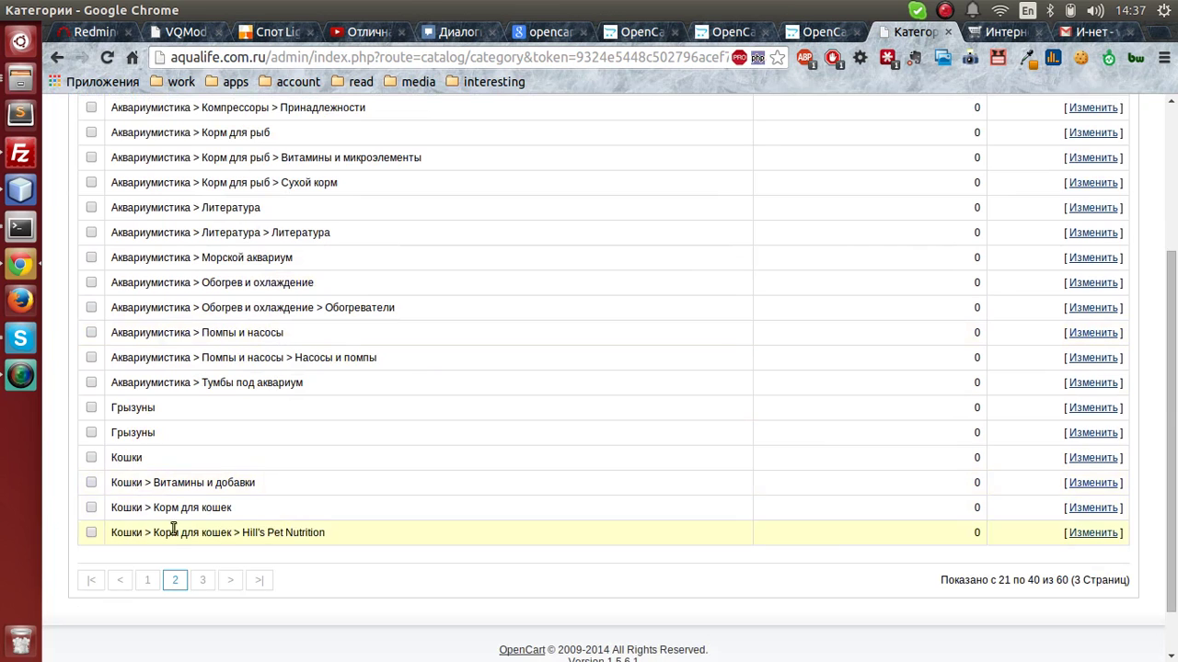
pyautogui.click(91, 433)
pyautogui.scroll(5, 1147, 526)
pyautogui.click(1093, 222)
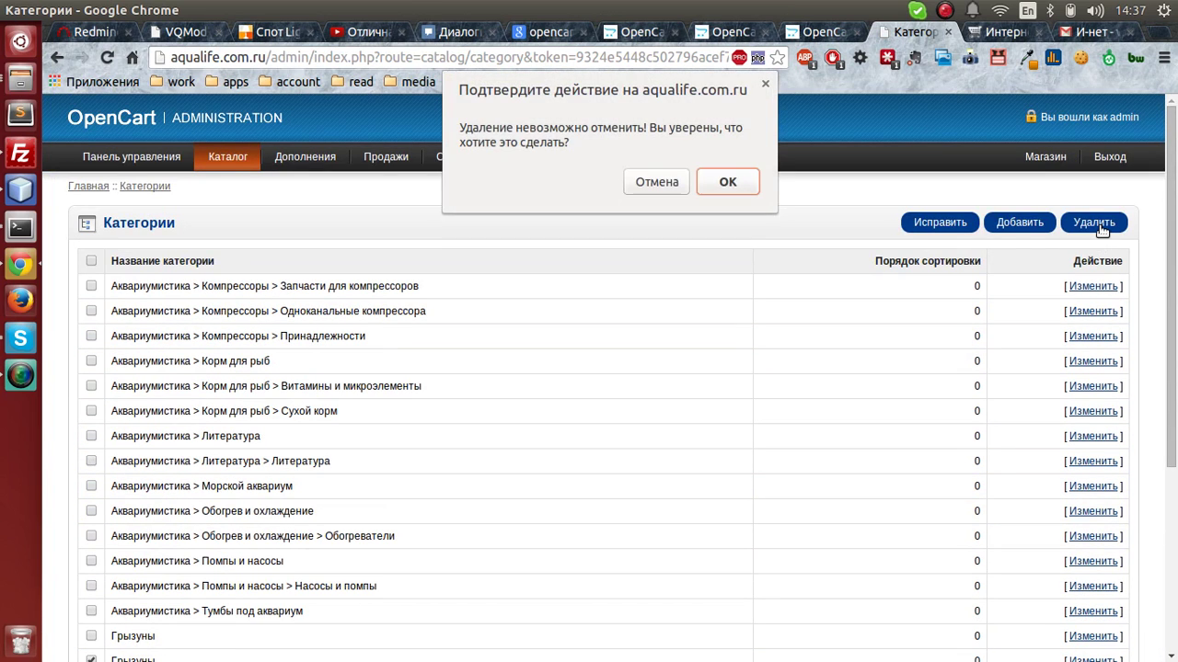
pyautogui.click(727, 183)
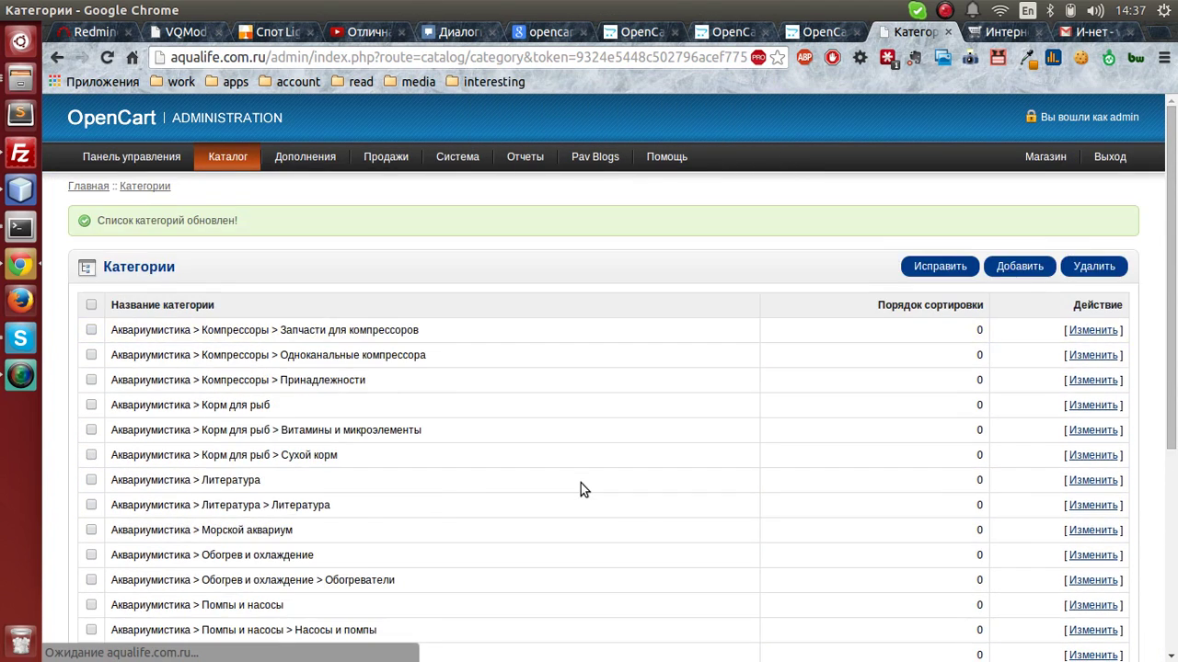
# Step: View the edit form of the remaining Грызуны category and return to the category list without saving
pyautogui.scroll(-5, 580, 483)
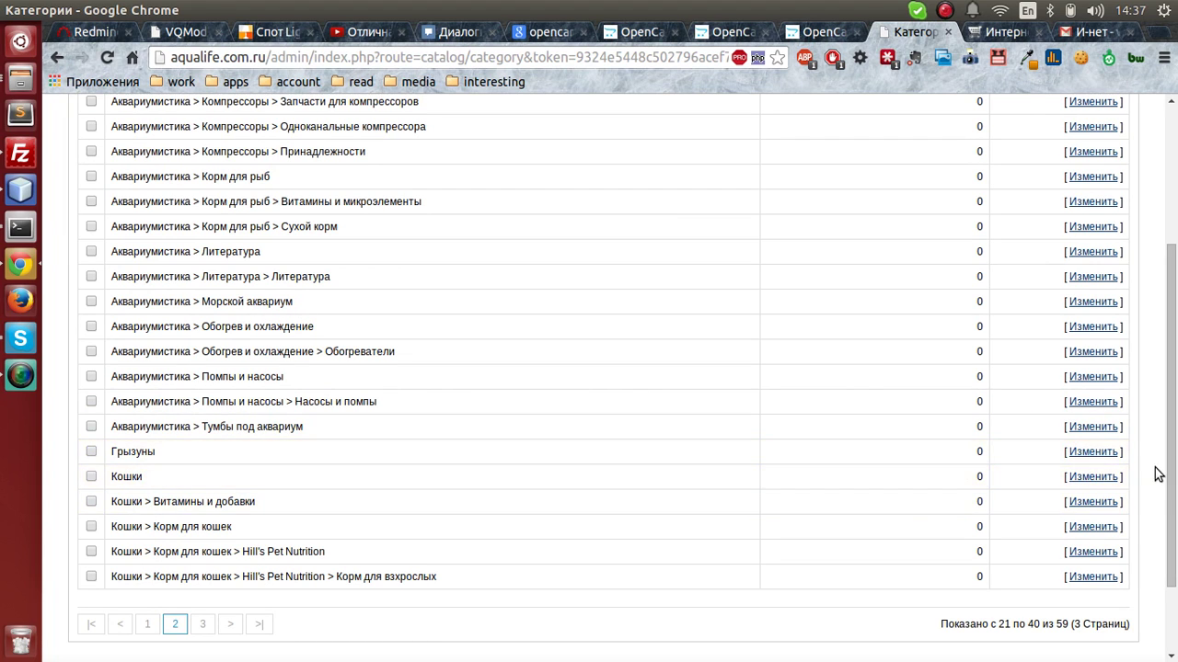
pyautogui.click(1102, 454)
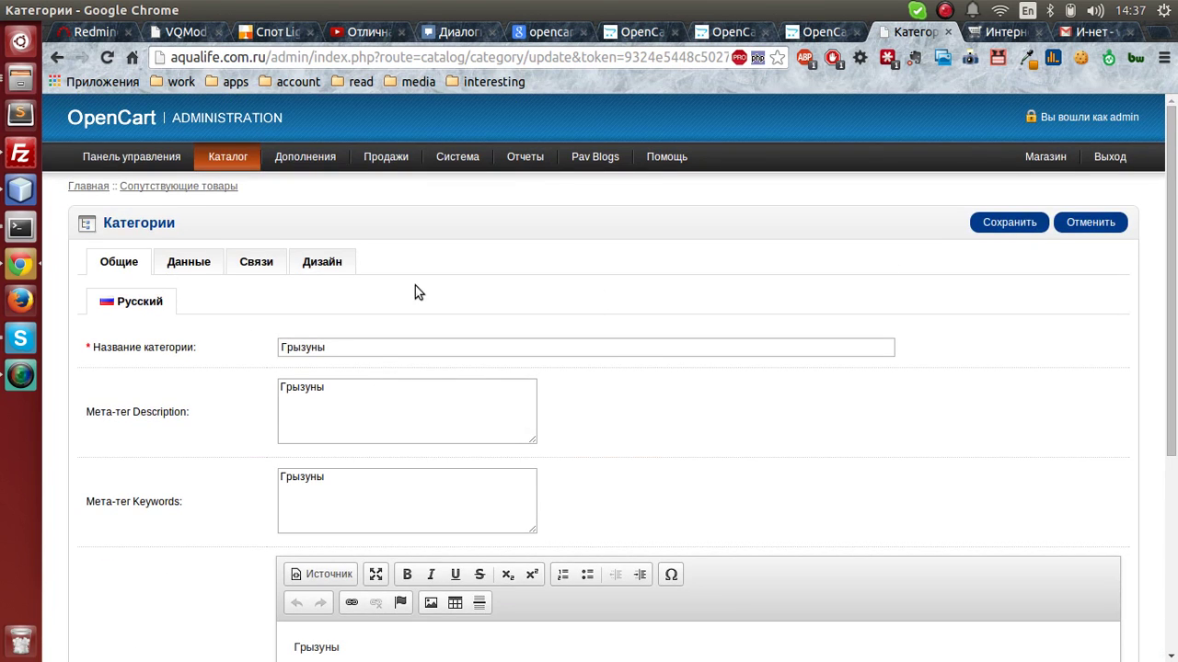
pyautogui.moveTo(225, 160)
pyautogui.click(217, 185)
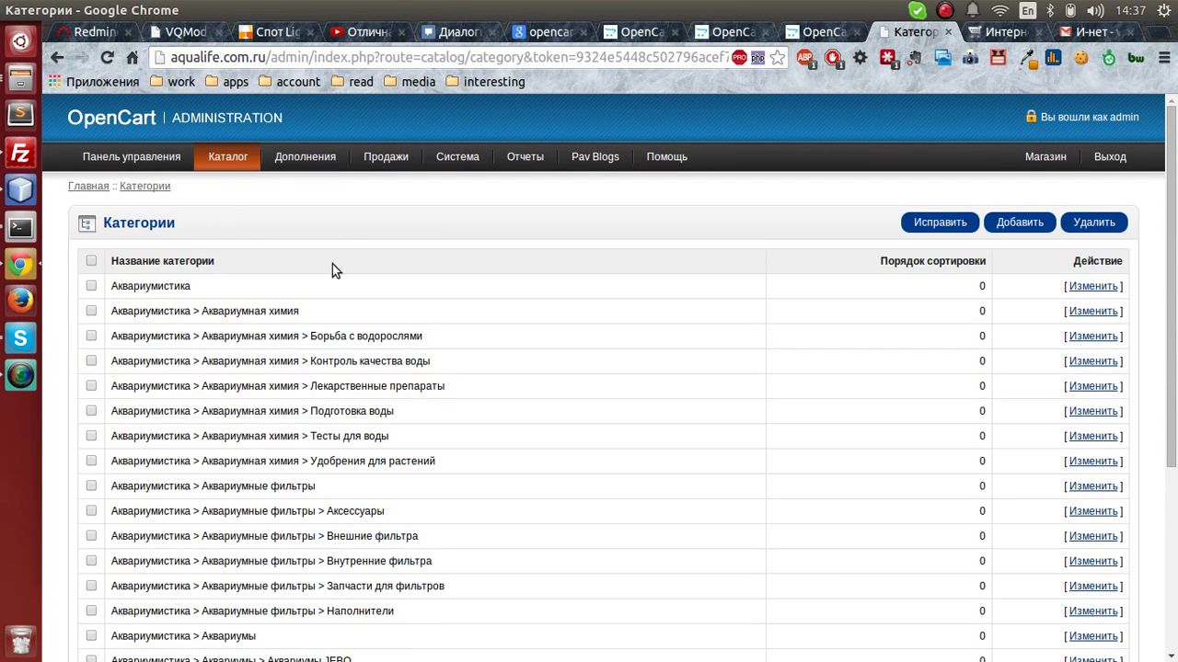
# Step: Start a new category and set its name to Тест
pyautogui.click(1018, 222)
pyautogui.click(304, 348)
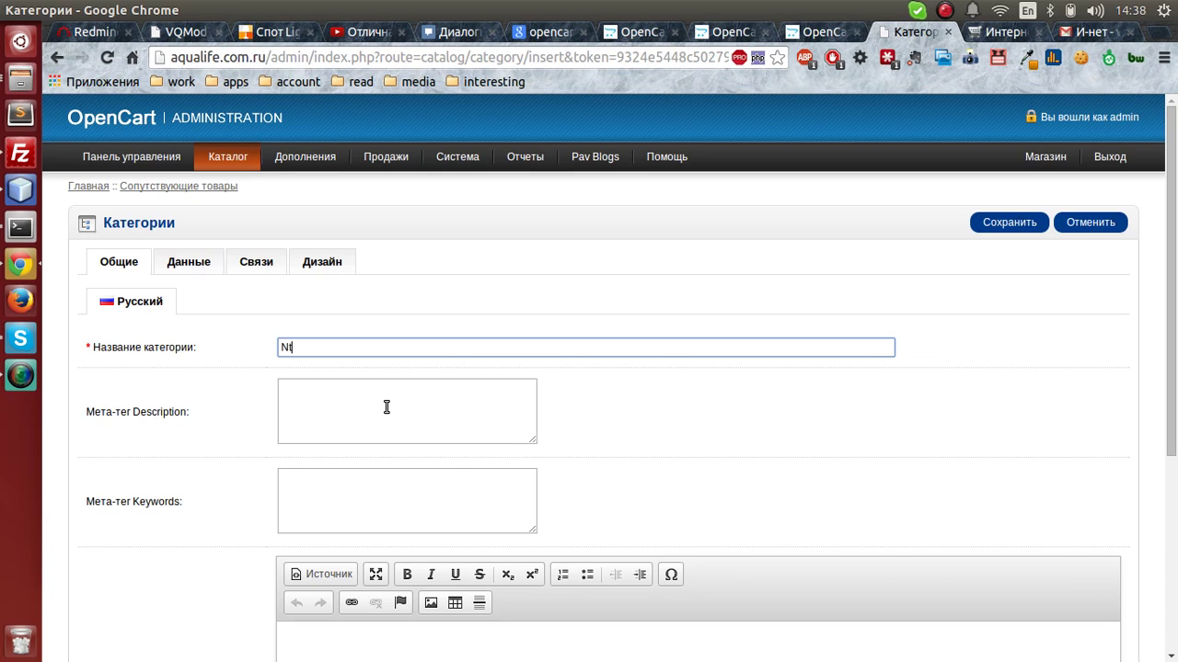
pyautogui.write('Тест')
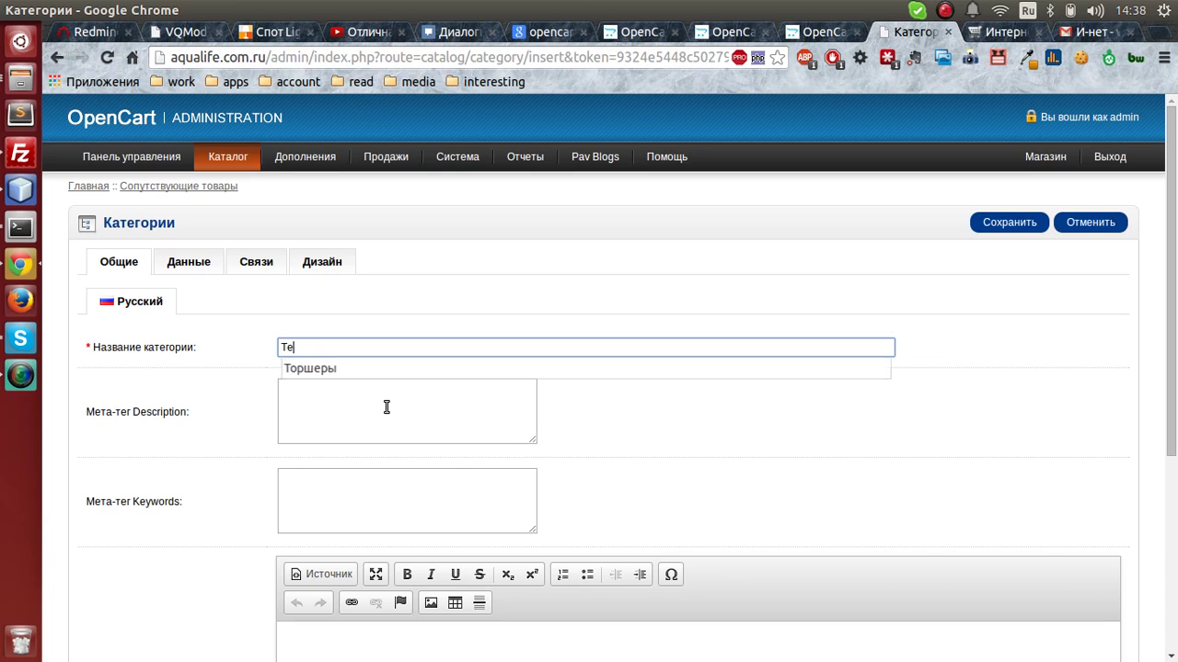
# Step: Copy the category name Тест into the Мета-тег Description, Мета-тег Keywords and Описание fields
pyautogui.click(386, 406)
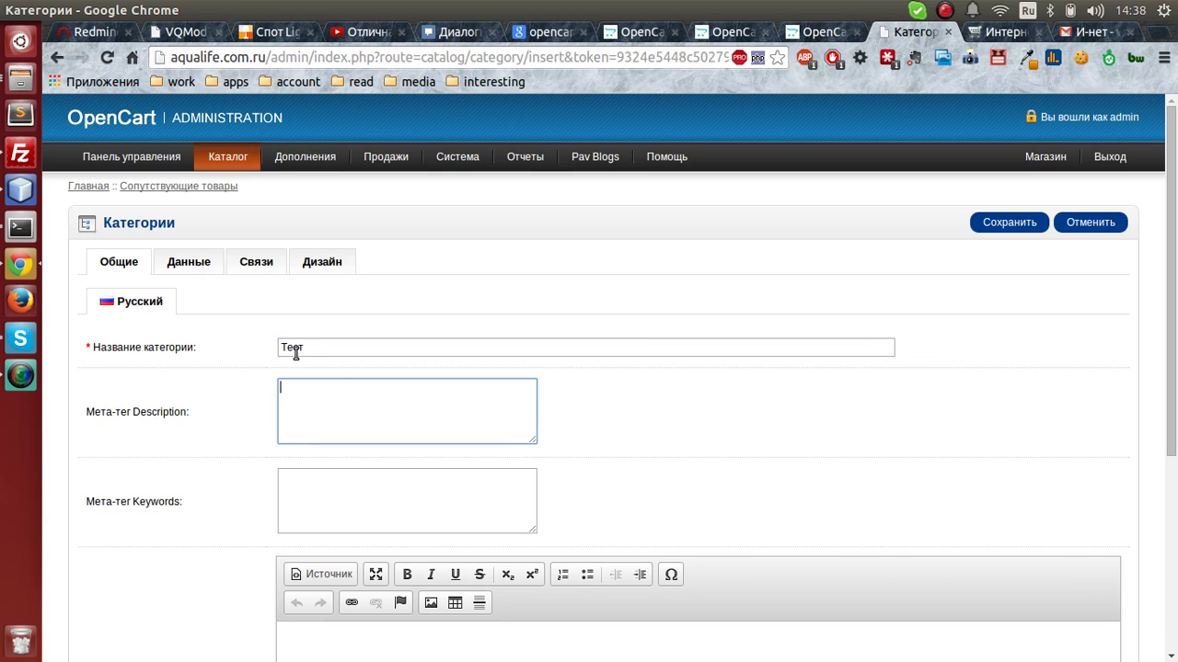
pyautogui.doubleClick(312, 351)
pyautogui.hotkey('ctrl', 'c')
pyautogui.click(347, 400)
pyautogui.hotkey('ctrl', 'v')
pyautogui.click(334, 489)
pyautogui.hotkey('ctrl', 'v')
pyautogui.scroll(-3, 331, 493)
pyautogui.click(328, 497)
pyautogui.hotkey('ctrl', 'v')
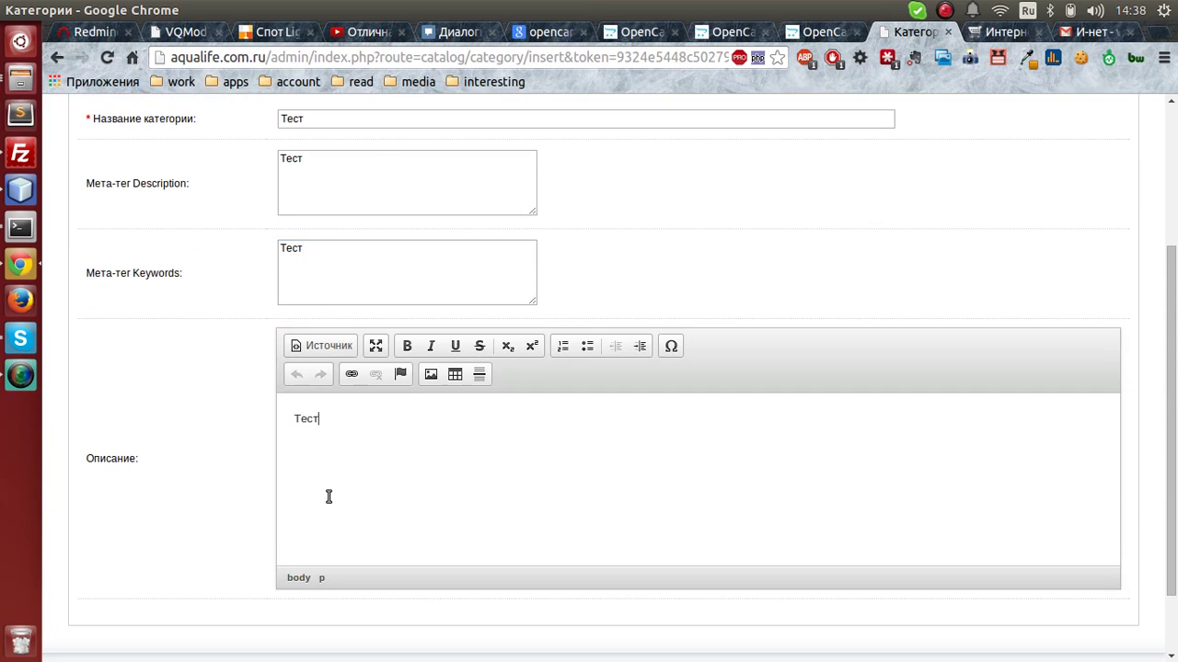
# Step: Set the new category's Родительская категория to Грызуны
pyautogui.scroll(3, 328, 497)
pyautogui.click(190, 265)
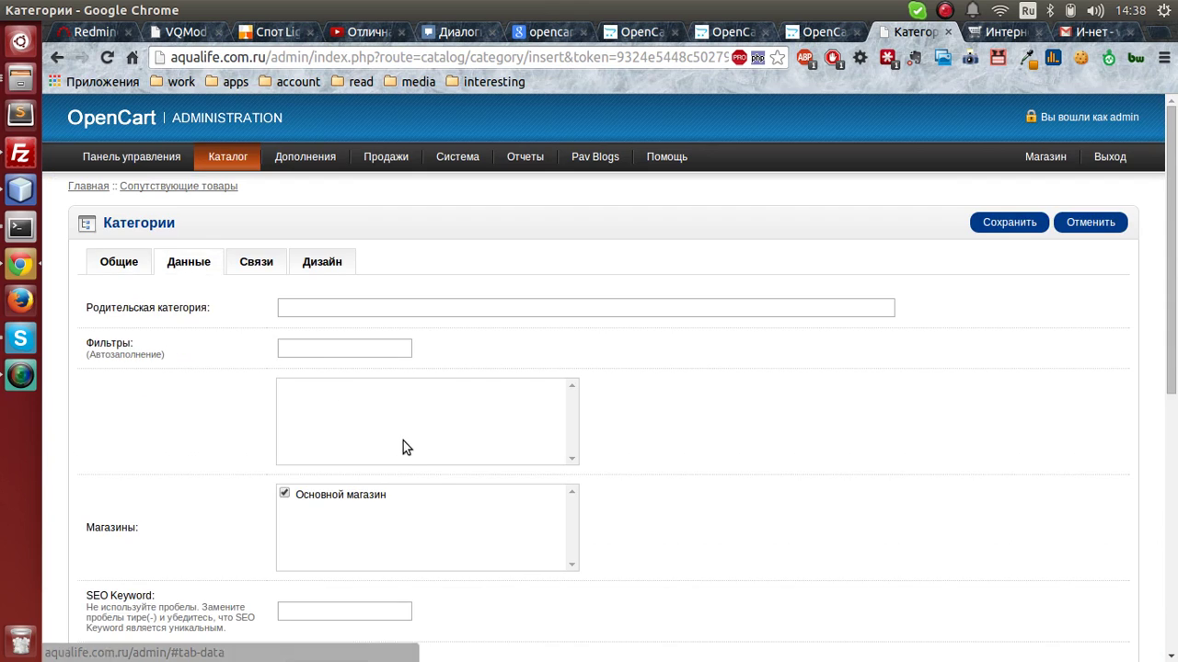
pyautogui.click(334, 314)
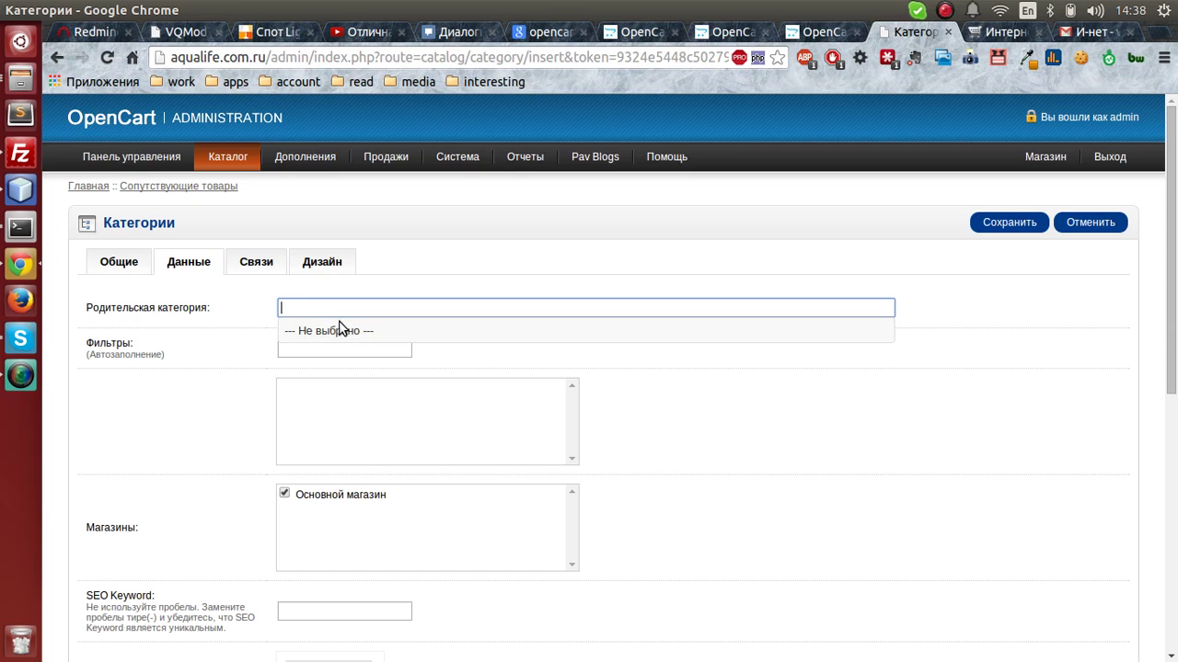
pyautogui.hotkey('alt', 'shift')
pyautogui.write('р')
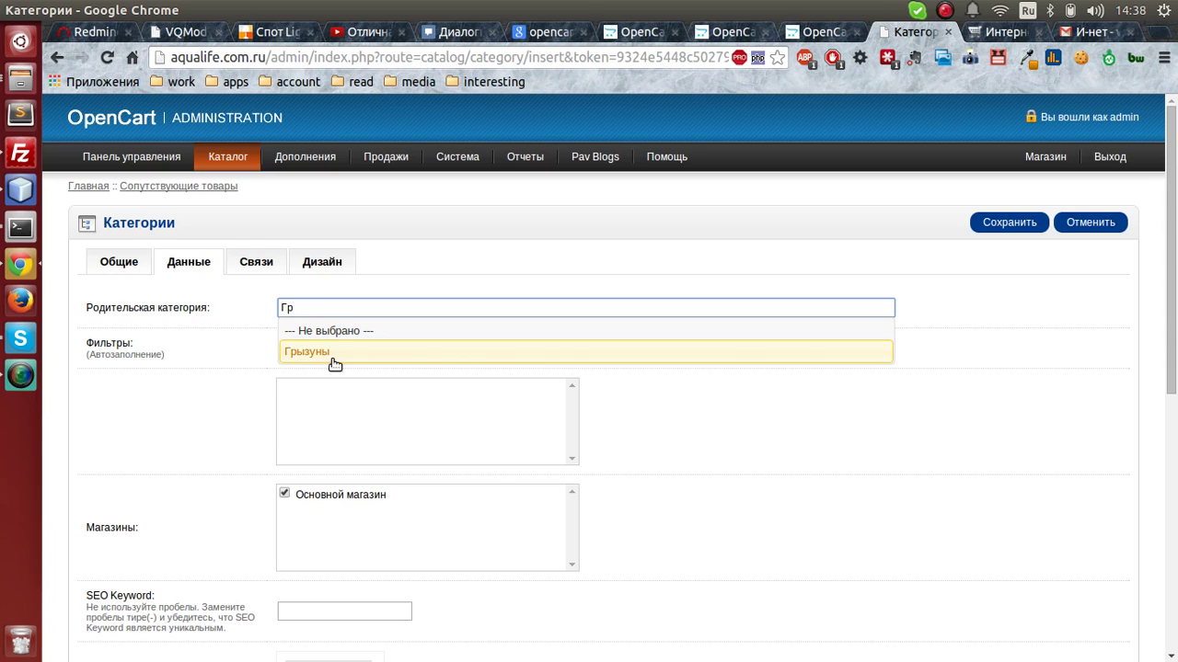
pyautogui.click(334, 363)
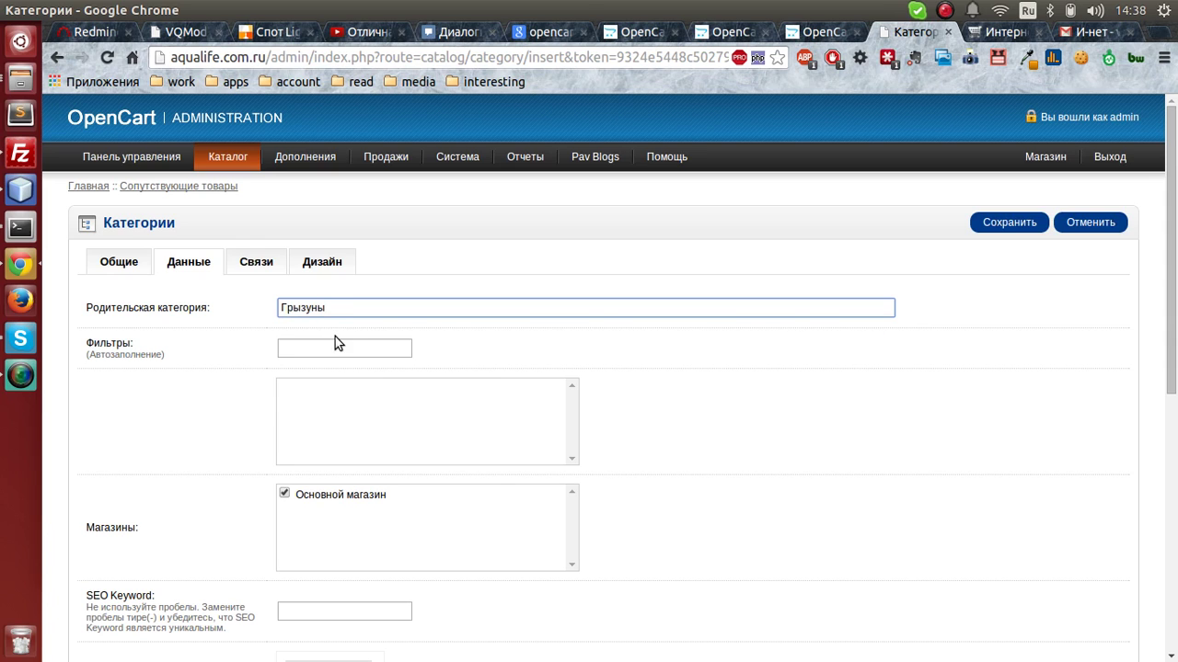
# Step: Open the image manager for the category image and look through the pictures in the image folder
pyautogui.scroll(-4, 329, 428)
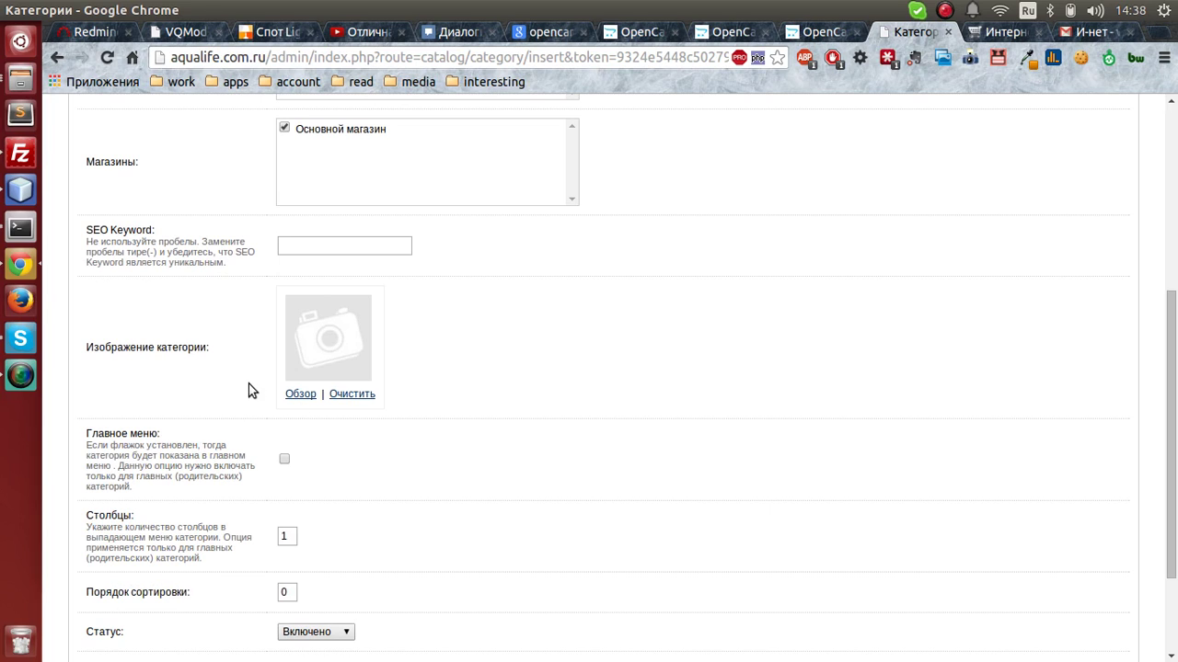
pyautogui.click(303, 395)
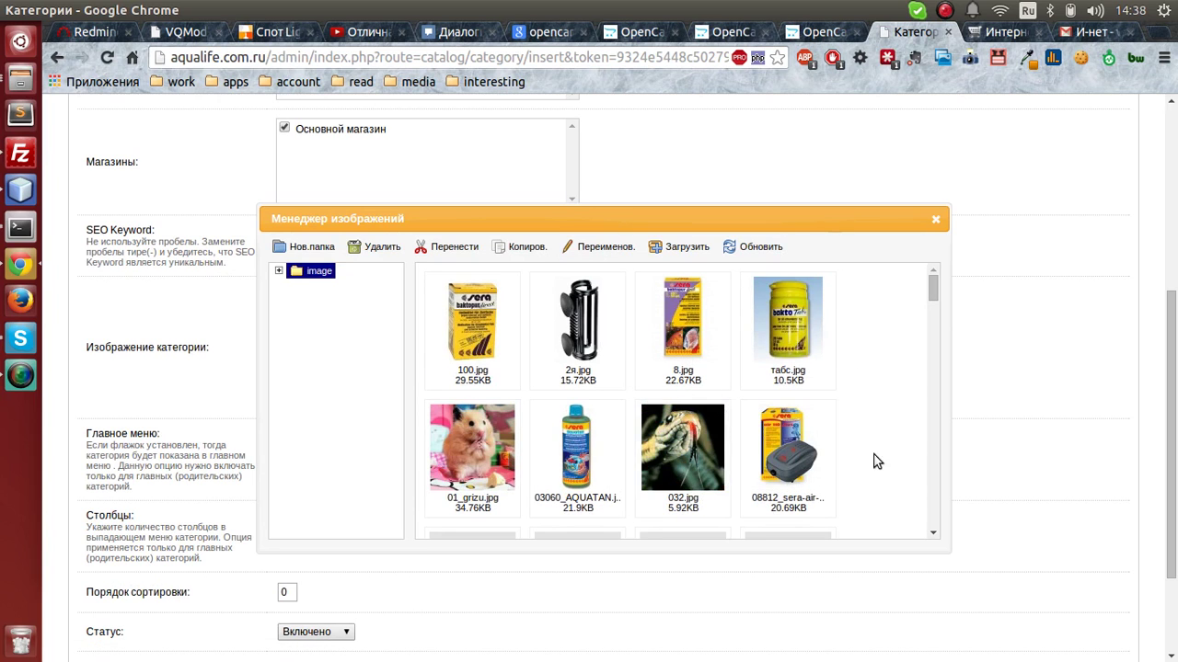
pyautogui.scroll(-10, 832, 348)
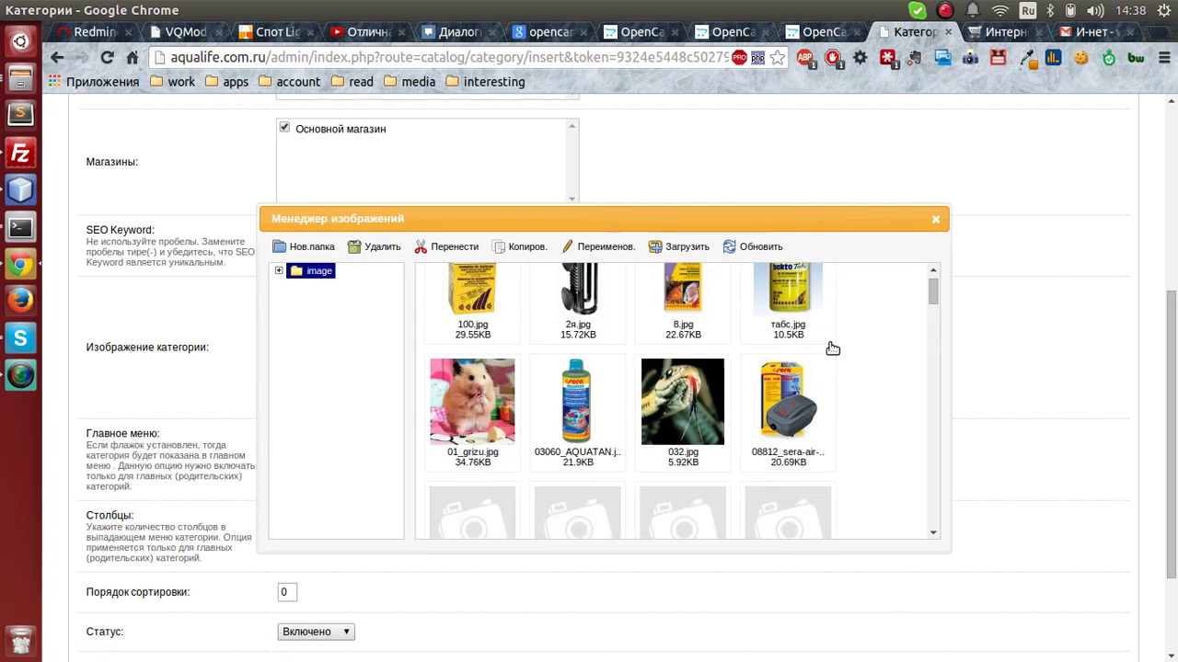
pyautogui.scroll(-3, 831, 348)
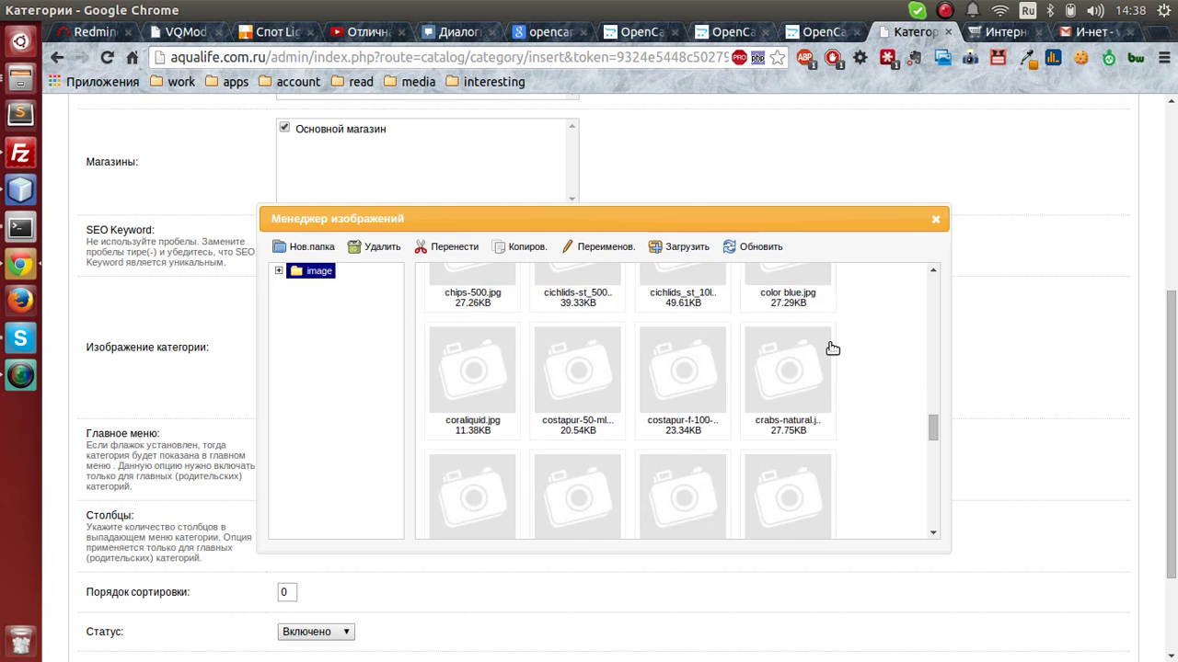
pyautogui.scroll(12, 832, 348)
pyautogui.scroll(5, 841, 432)
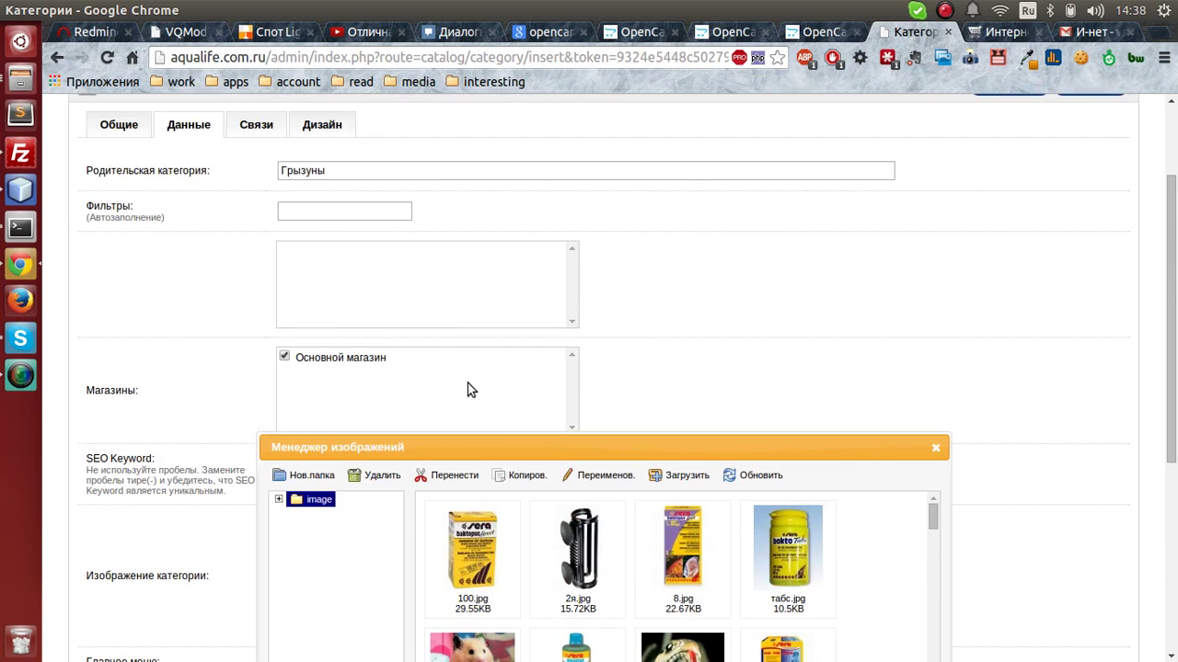
pyautogui.scroll(-5, 1012, 373)
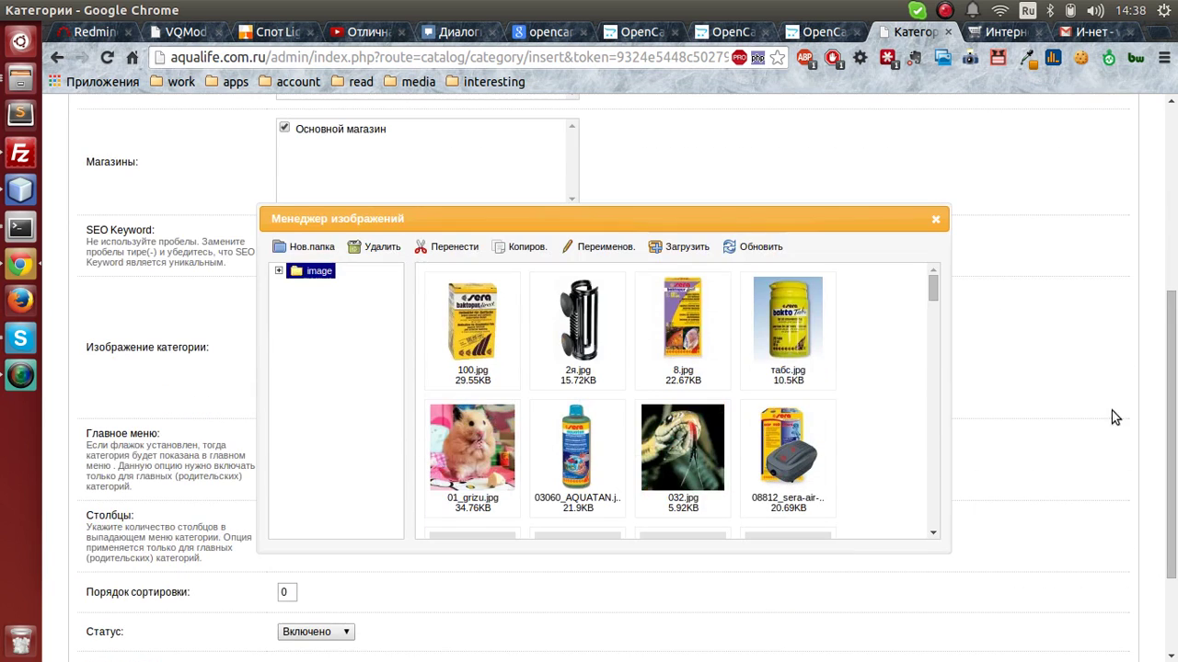
pyautogui.click(685, 248)
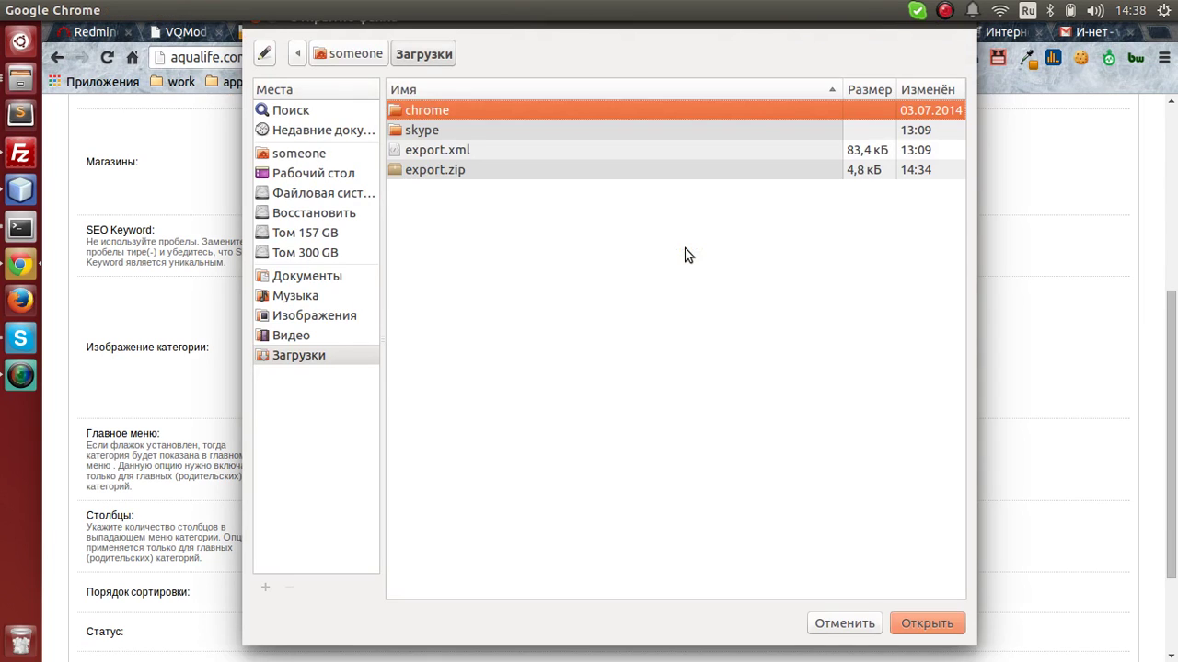
pyautogui.click(348, 55)
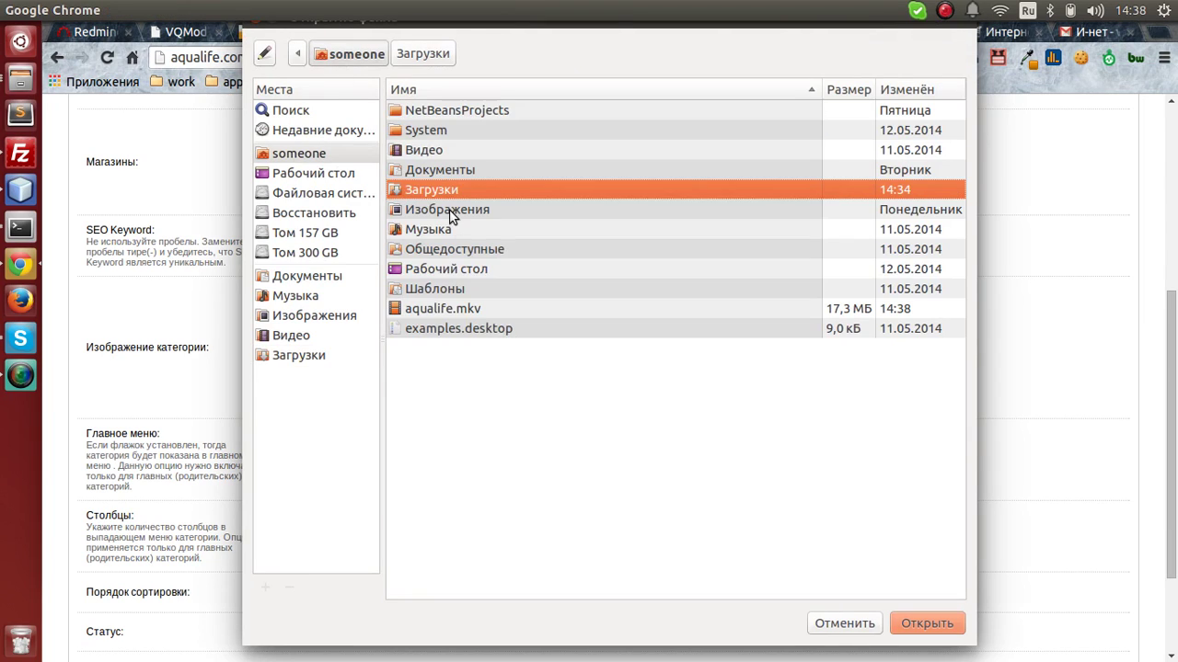
pyautogui.doubleClick(447, 214)
pyautogui.click(420, 230)
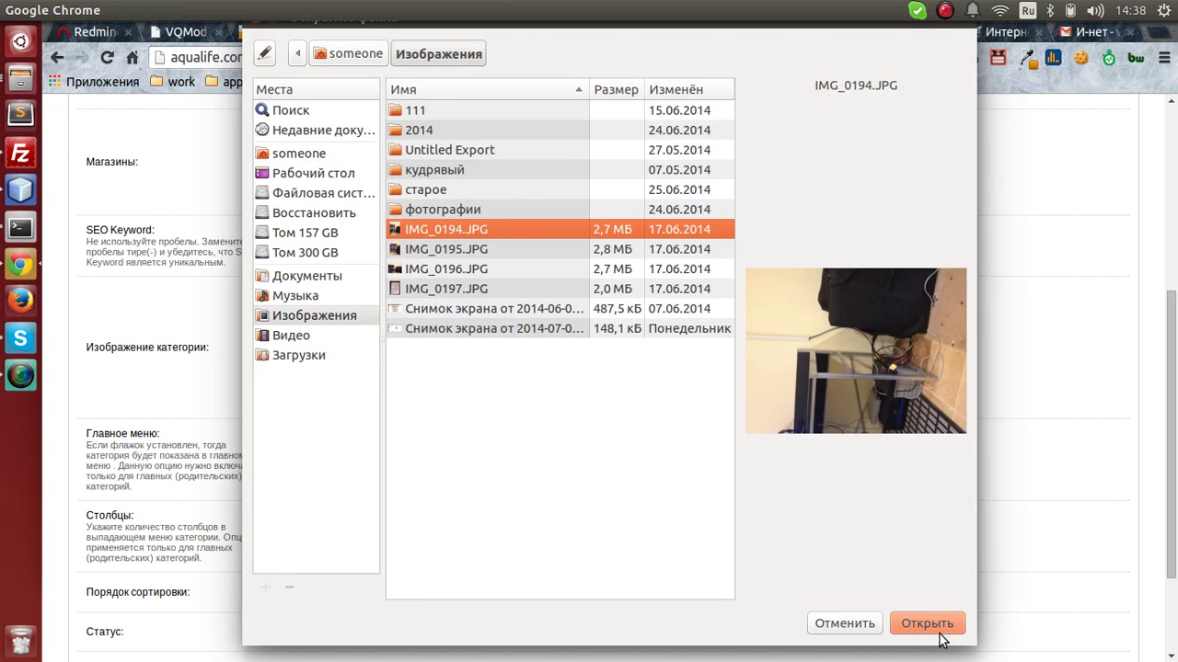
pyautogui.click(839, 626)
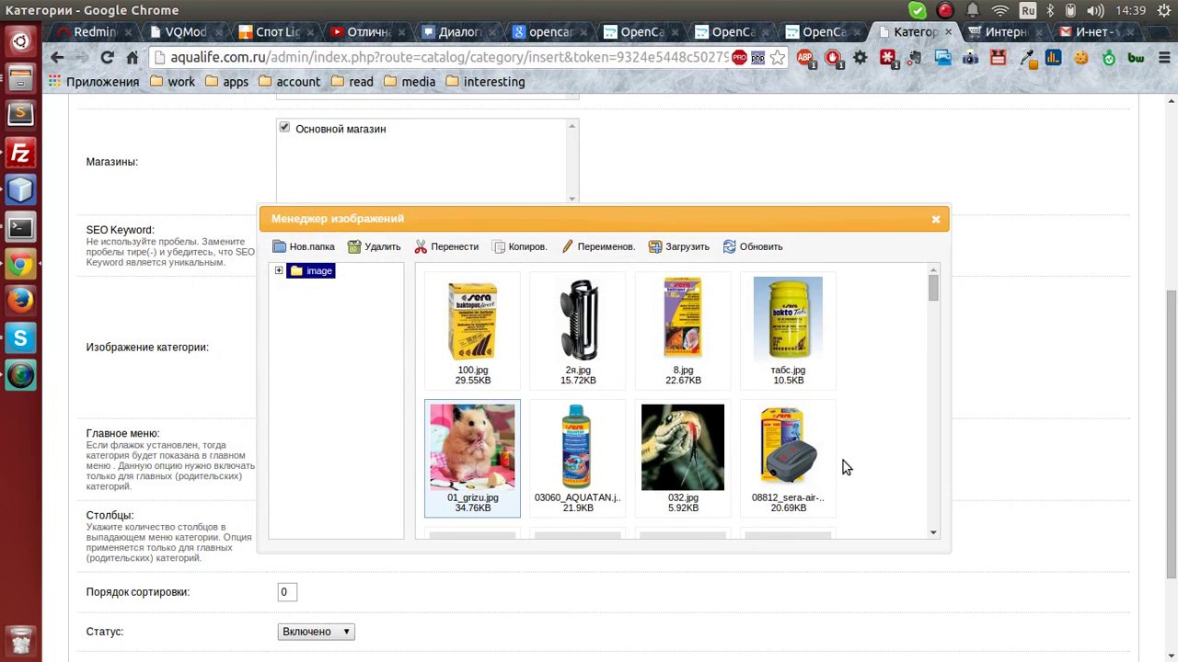
# Step: Choose the hamster picture 01_grizu.jpg from the image folder as the category image
pyautogui.scroll(-3, 843, 461)
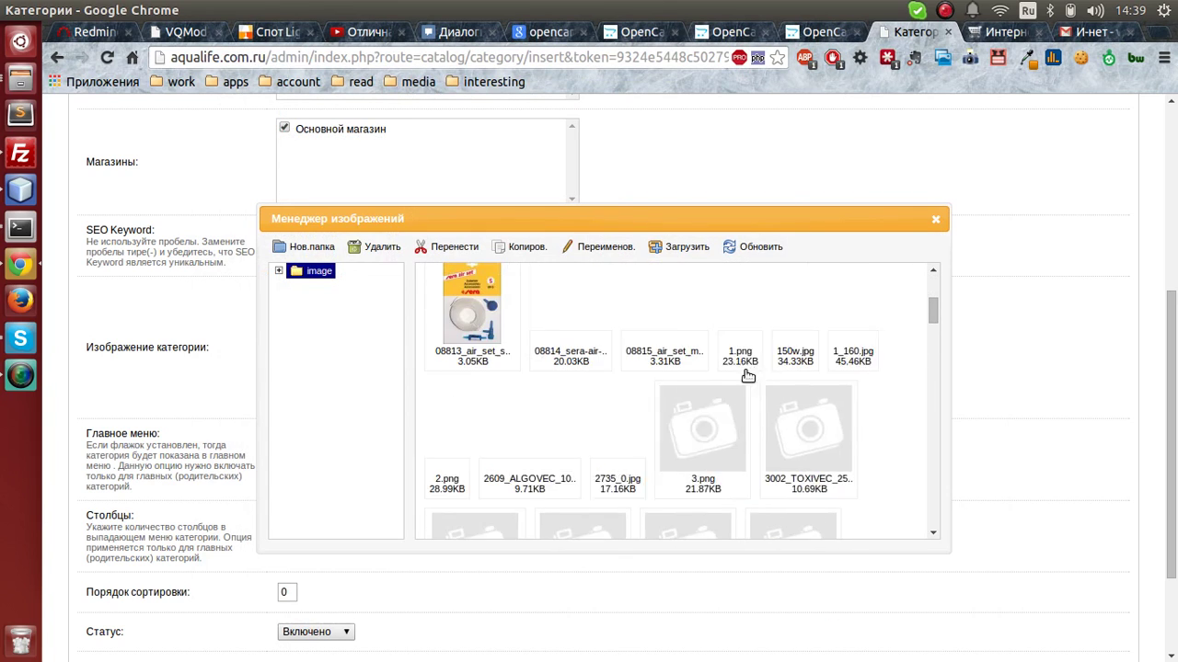
pyautogui.scroll(2, 609, 460)
pyautogui.scroll(1, 609, 461)
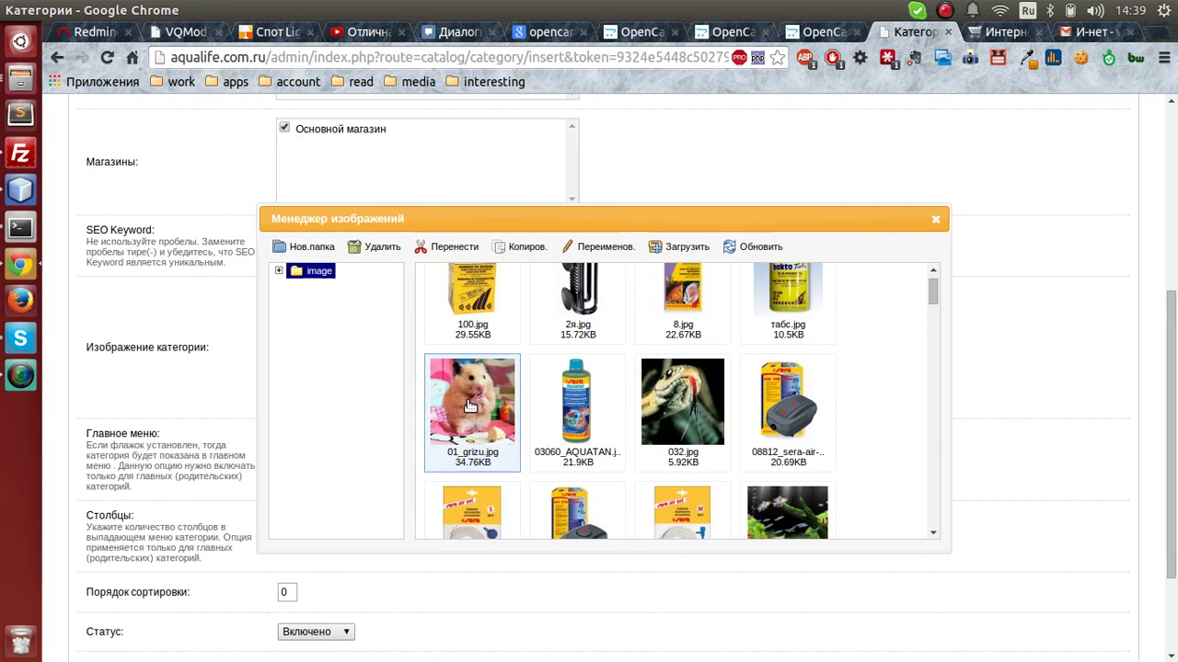
pyautogui.doubleClick(487, 450)
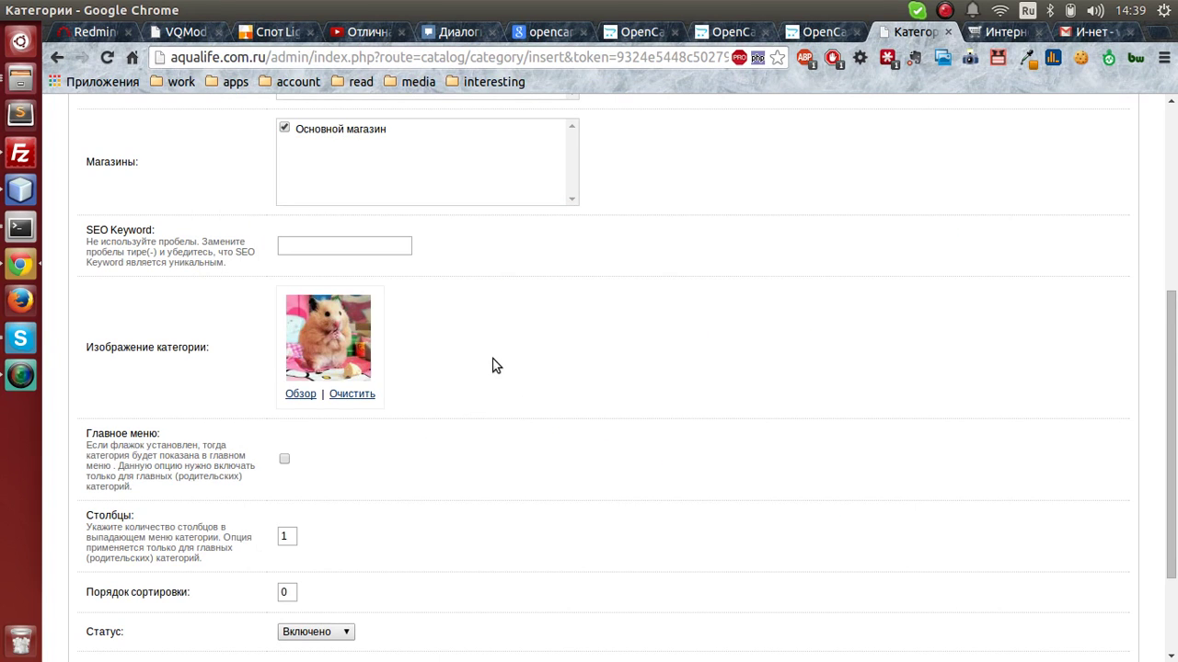
# Step: Enable the Главное меню option, keep Статус at Включено, and save the new category
pyautogui.scroll(-3, 493, 365)
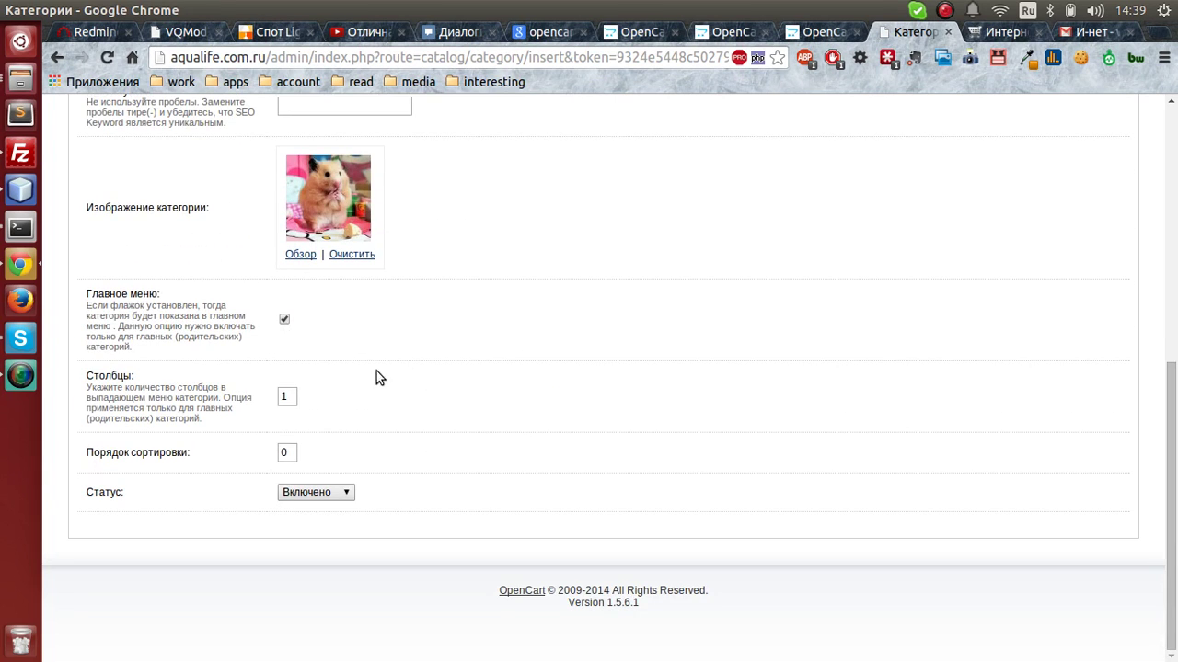
pyautogui.click(332, 494)
pyautogui.click(330, 492)
pyautogui.scroll(10, 889, 477)
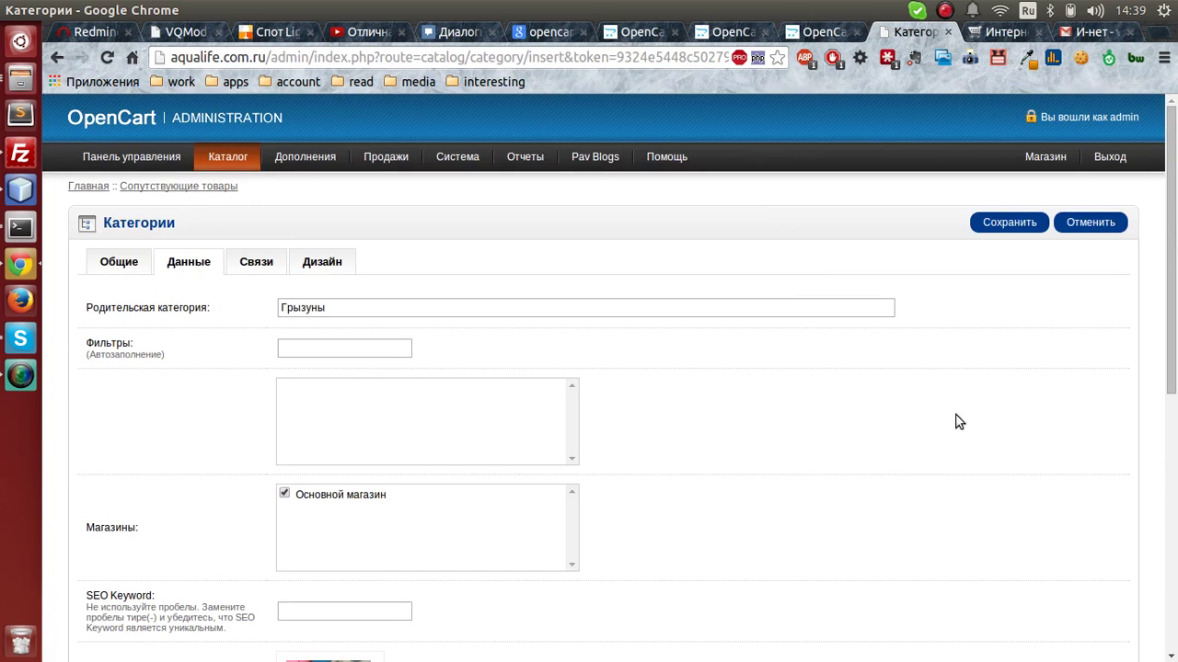
pyautogui.click(1028, 226)
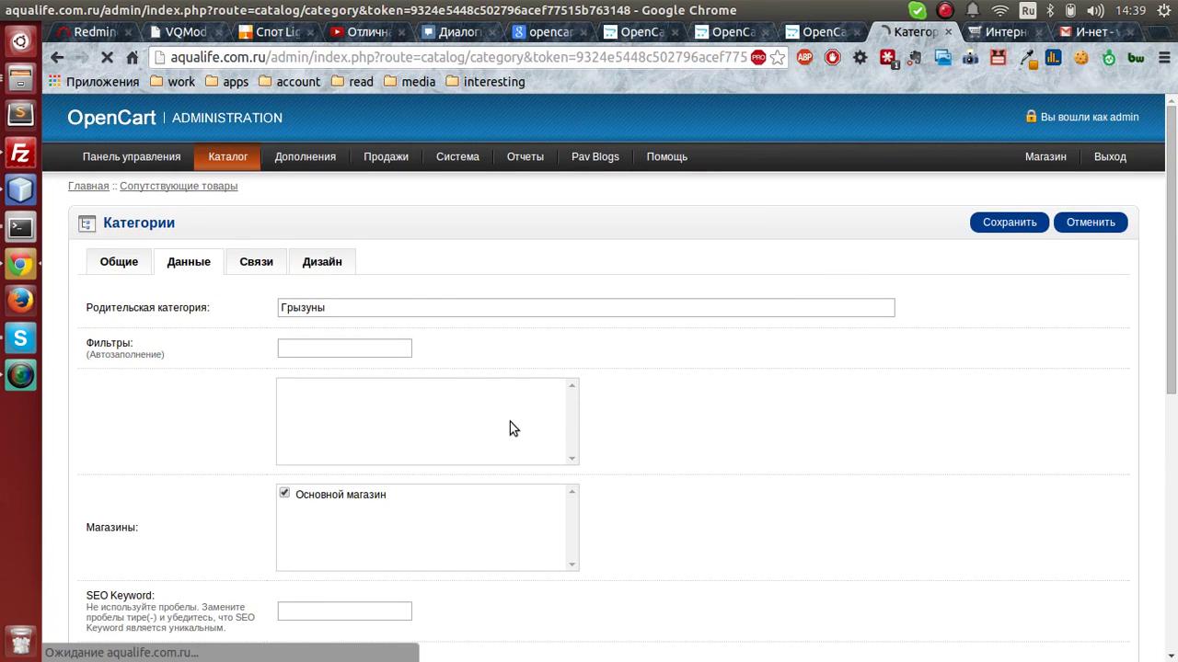
# Step: Find the Тест subcategory under Грызуны on page 2 of the category list and delete it
pyautogui.scroll(-5, 313, 413)
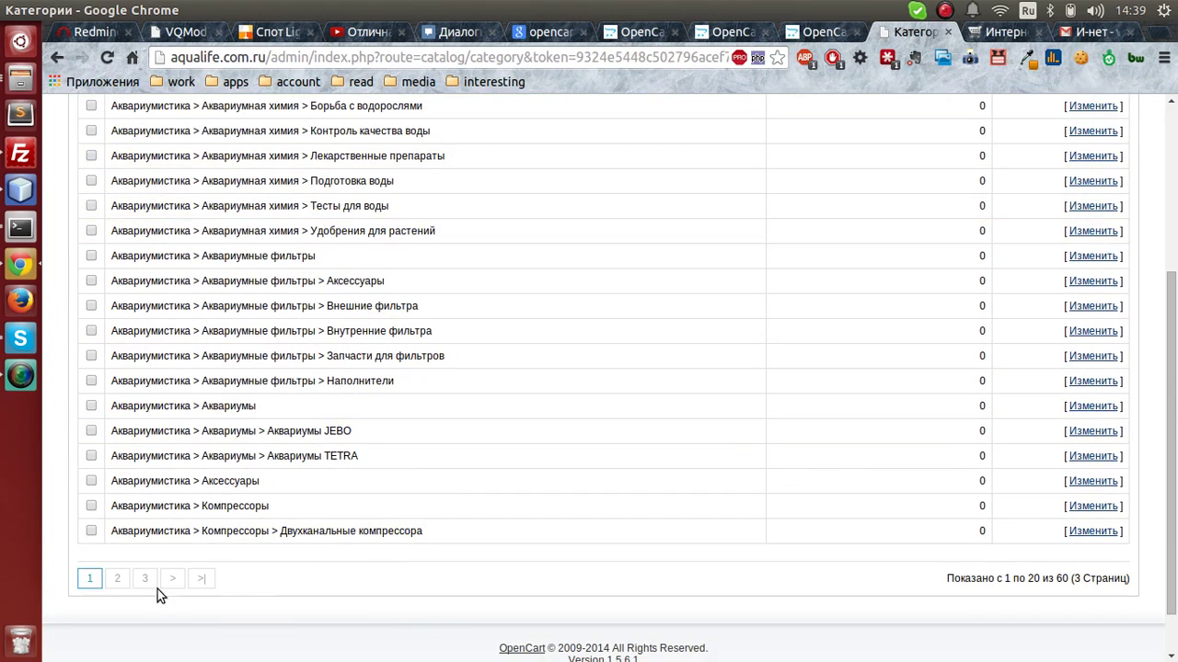
pyautogui.click(119, 578)
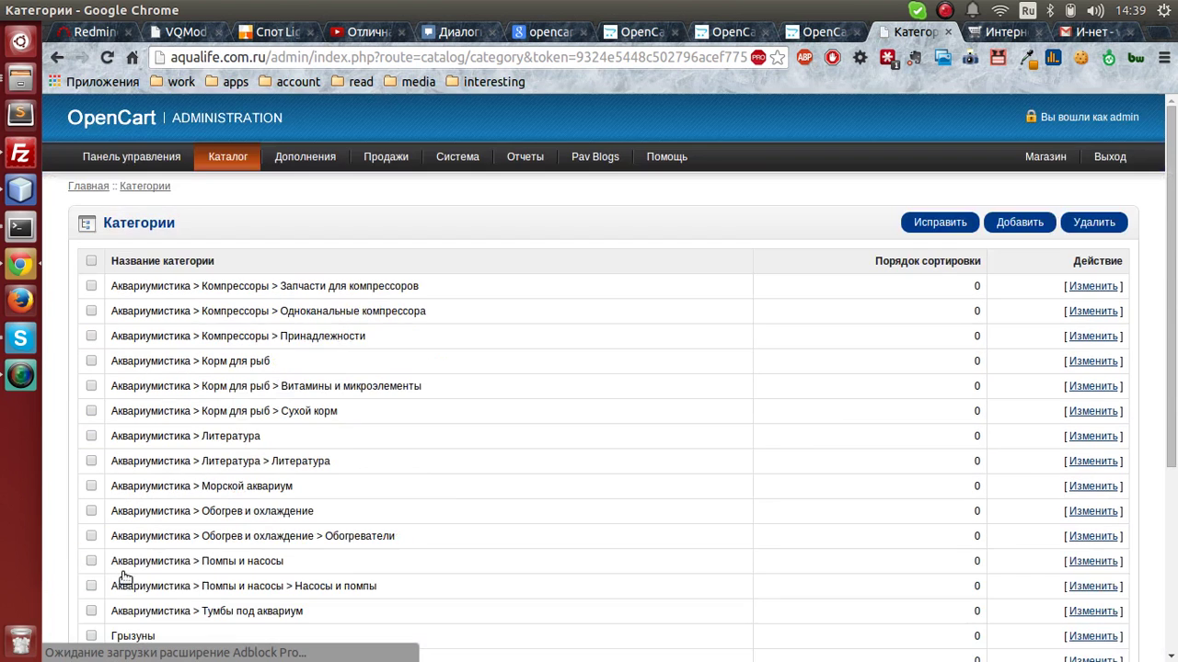
pyautogui.scroll(-5, 272, 432)
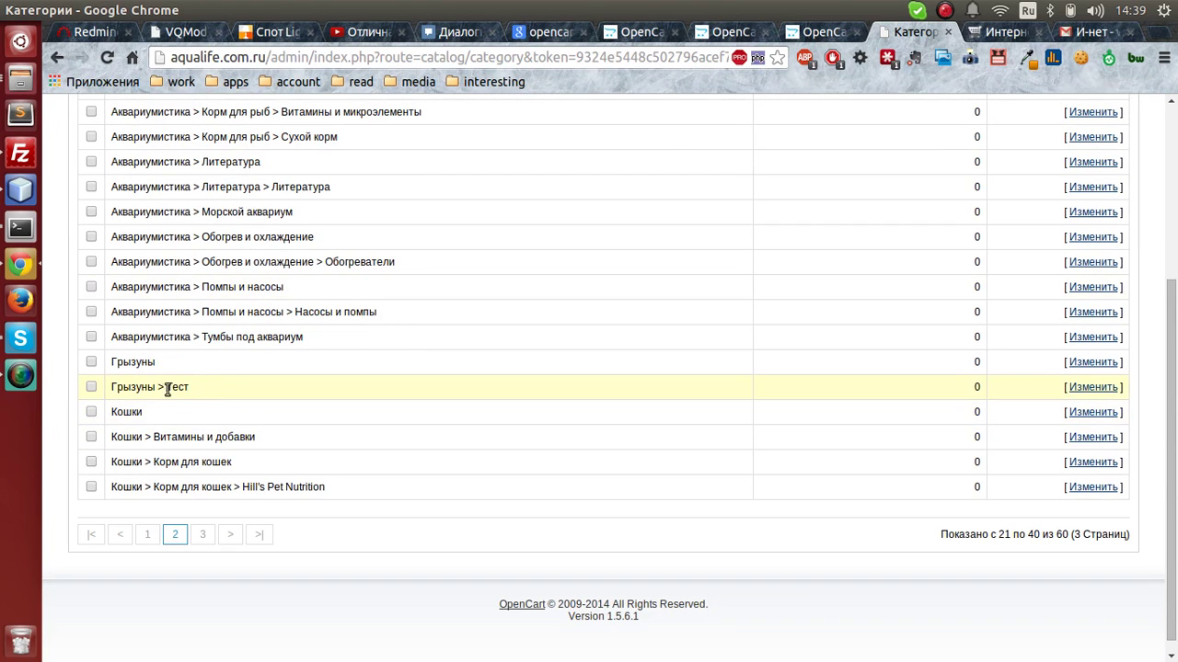
pyautogui.click(91, 387)
pyautogui.scroll(3, 980, 379)
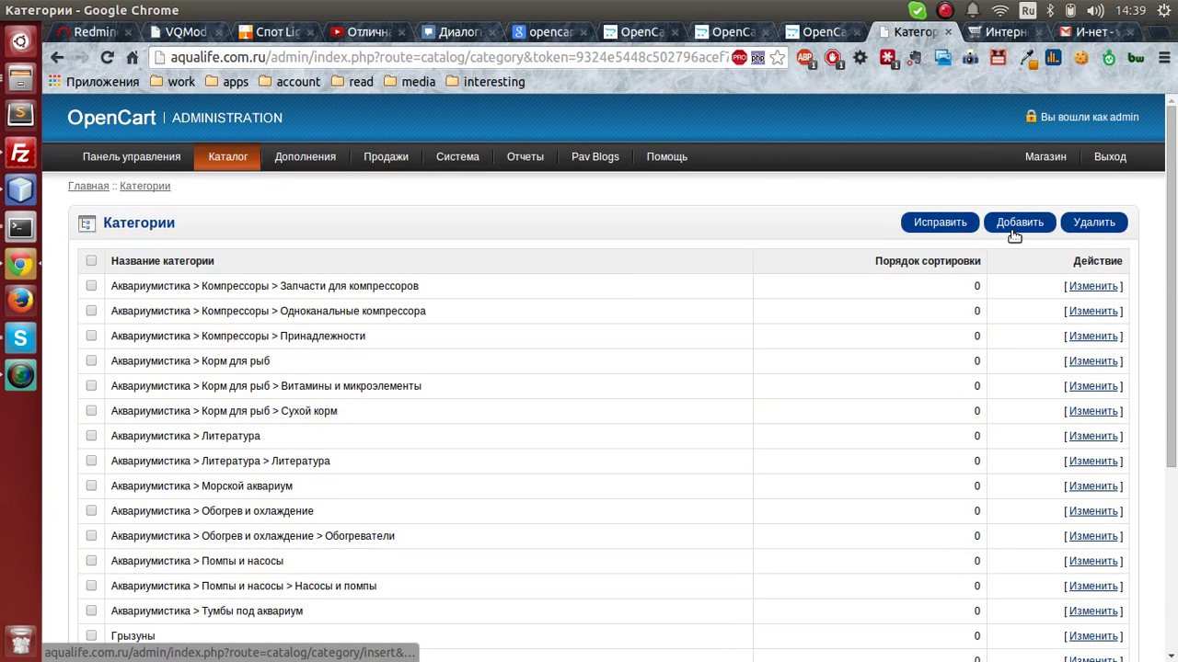
pyautogui.click(1089, 224)
pyautogui.click(726, 182)
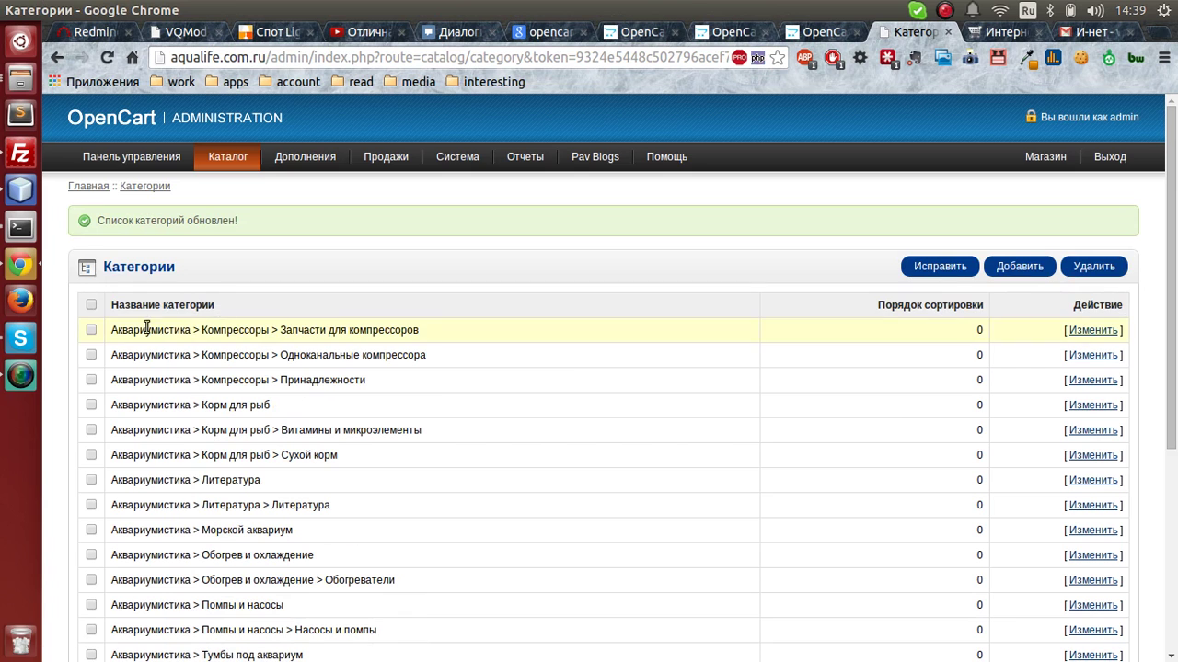
# Step: Go back to page 1 of the category list and open the data settings of the top-level Аквариумистика category
pyautogui.scroll(-3, 387, 420)
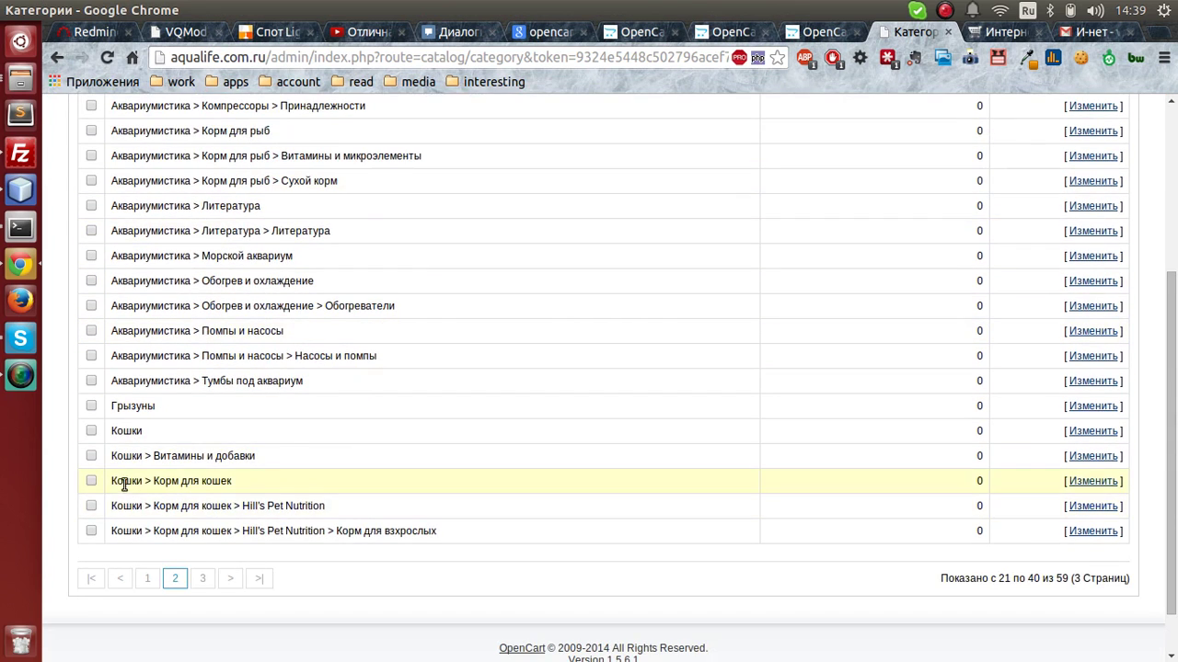
pyautogui.scroll(3, 123, 481)
pyautogui.scroll(-3, 133, 487)
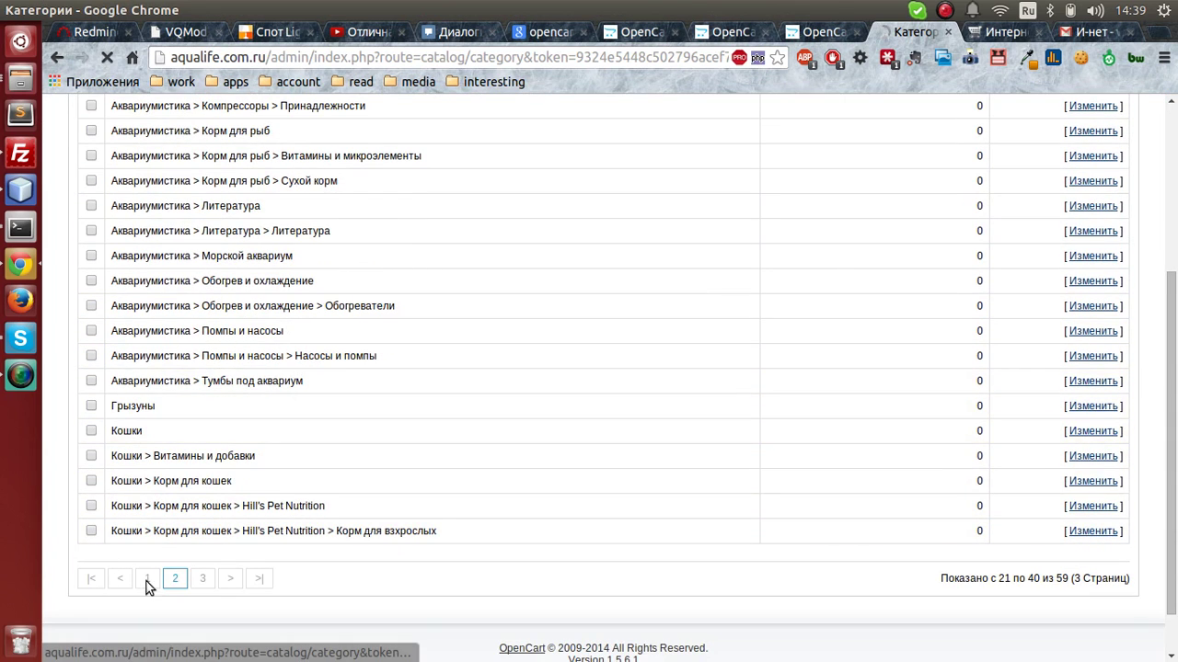
pyautogui.click(147, 580)
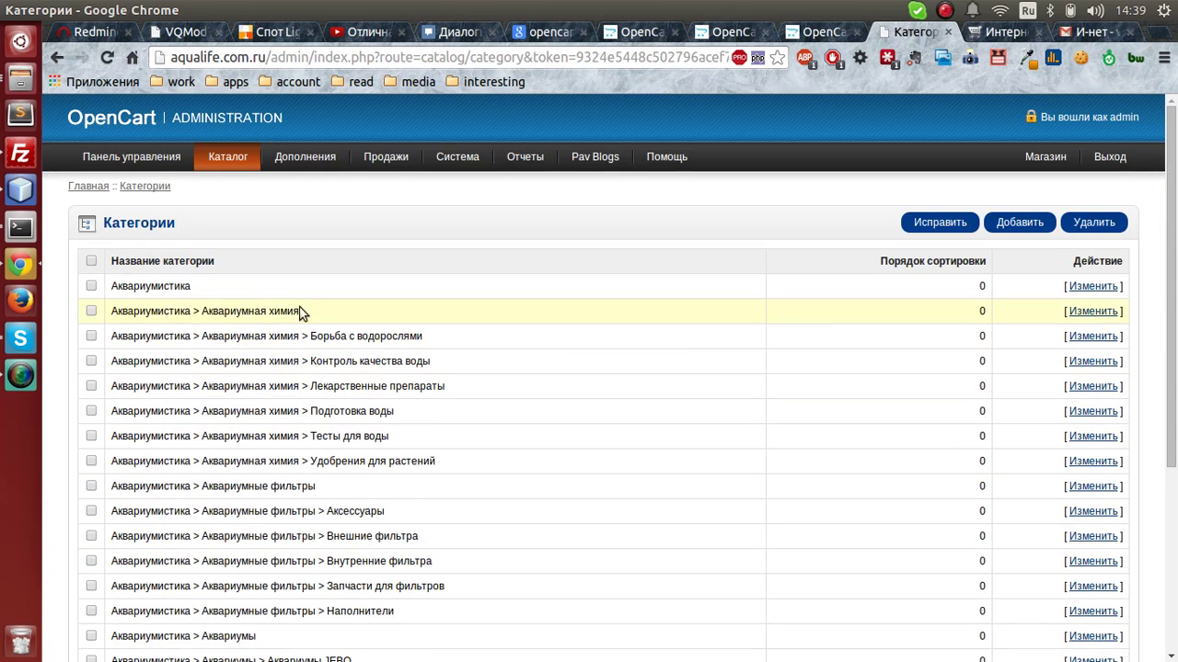
pyautogui.click(1092, 287)
pyautogui.scroll(-2, 295, 377)
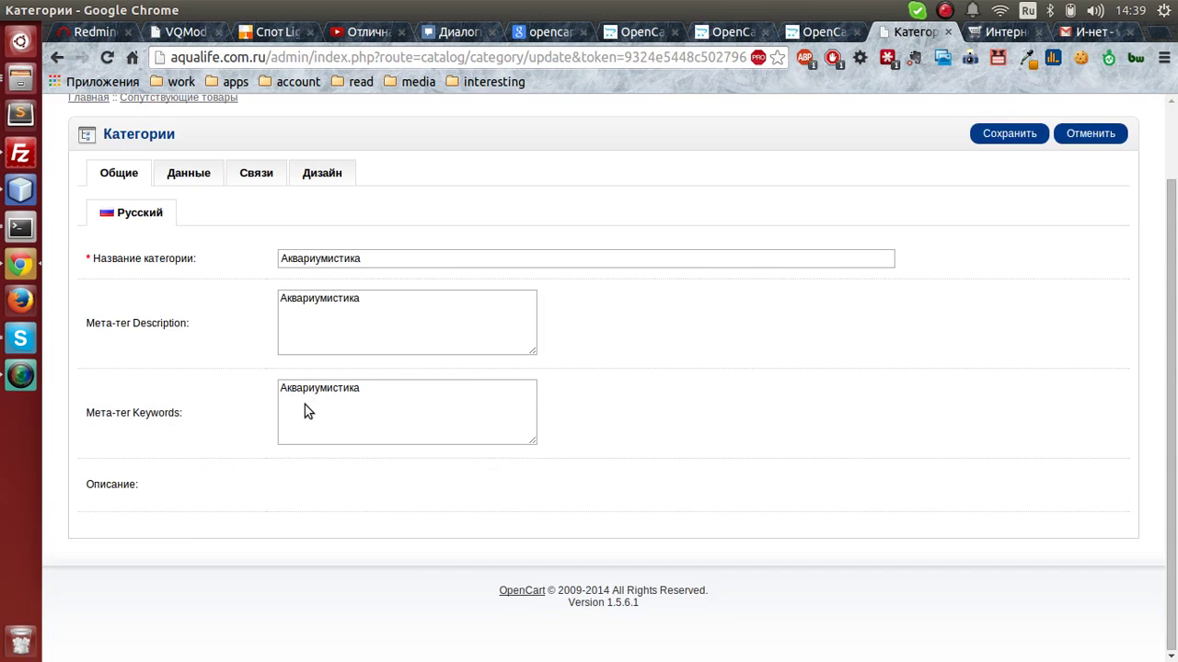
pyautogui.click(198, 199)
pyautogui.scroll(-3, 212, 372)
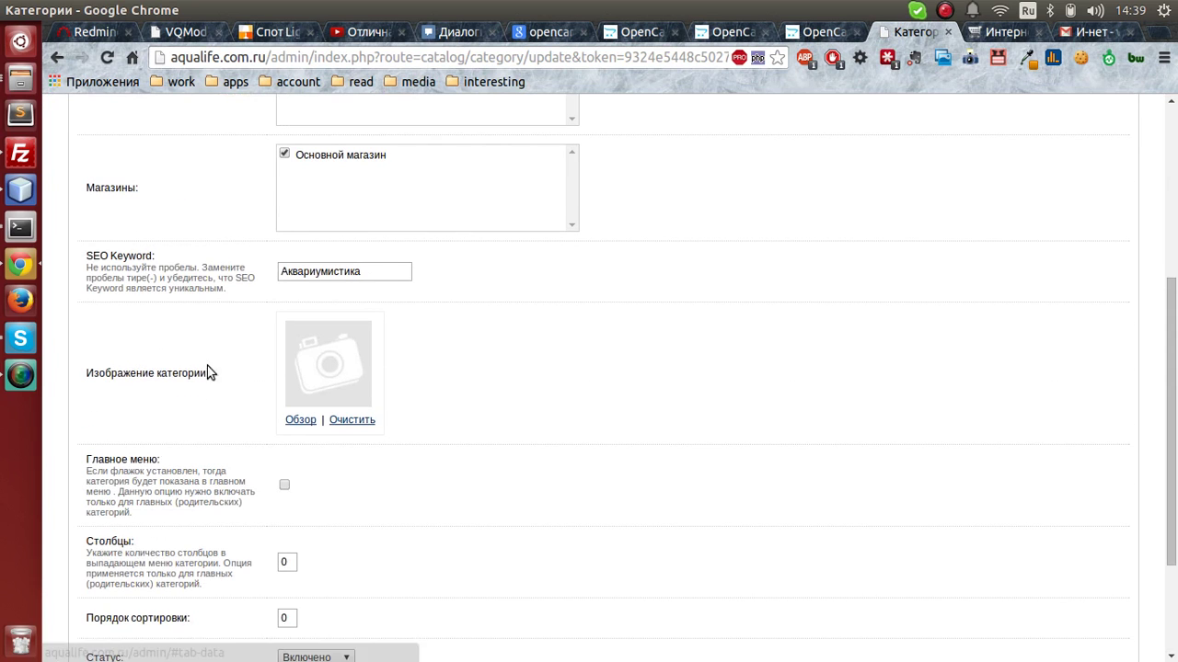
# Step: Choose akvarium_1.jpg from the image folder as the Аквариумистика category image
pyautogui.click(300, 421)
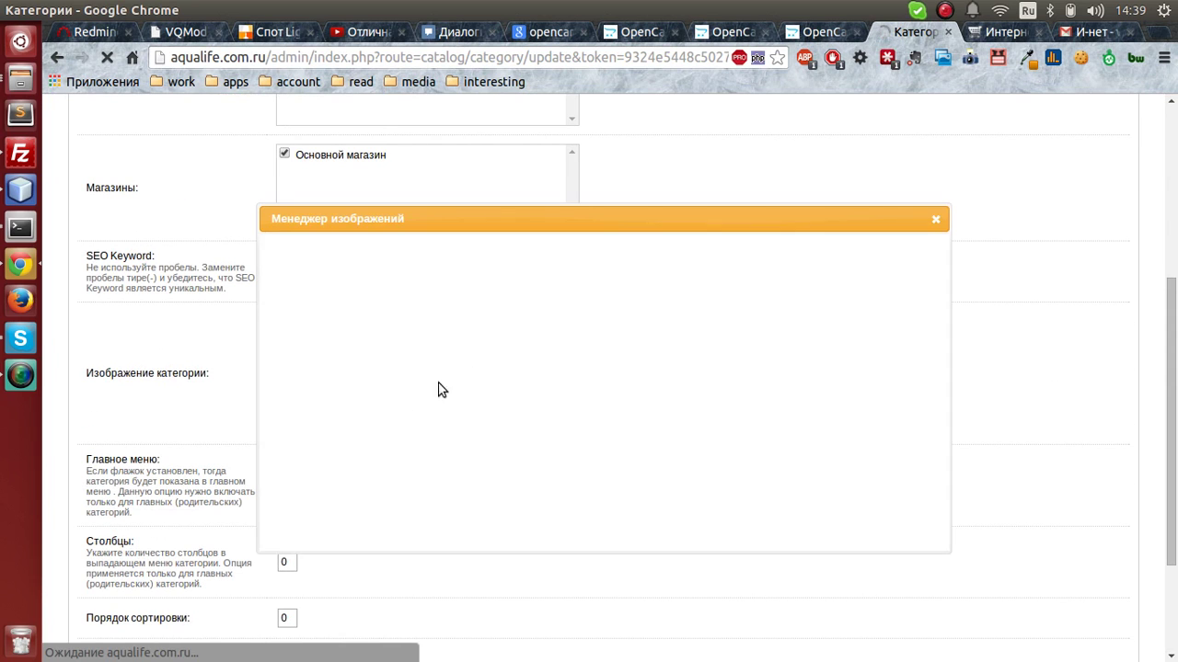
pyautogui.doubleClick(572, 414)
pyautogui.scroll(-2, 700, 402)
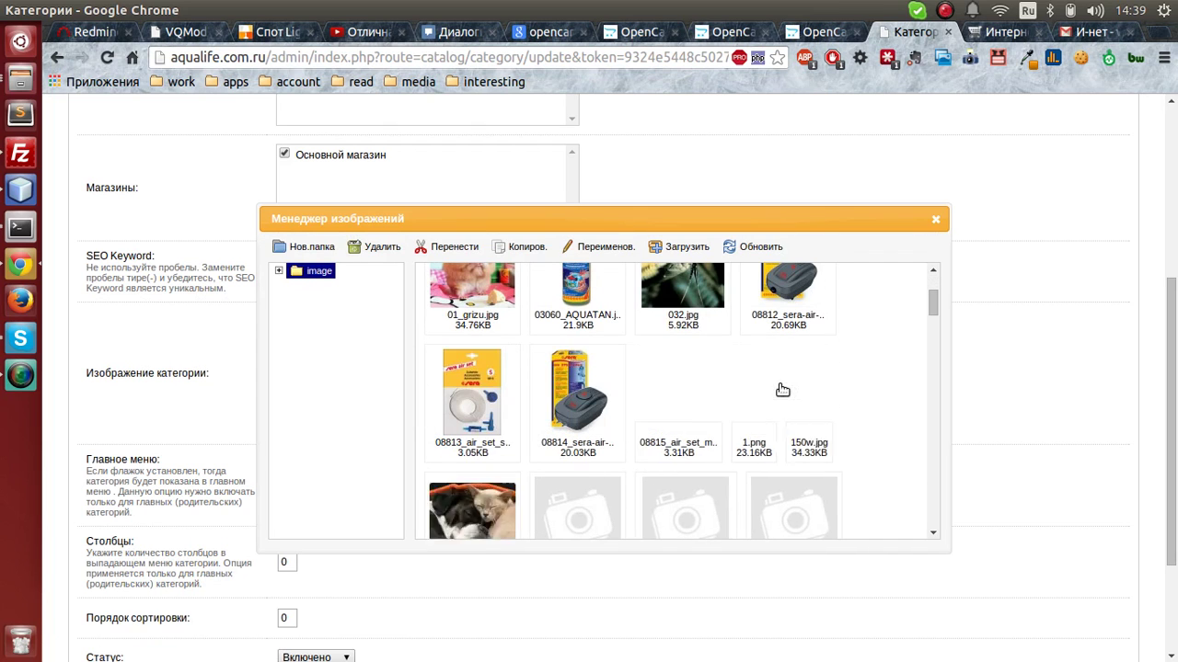
pyautogui.scroll(-5, 789, 387)
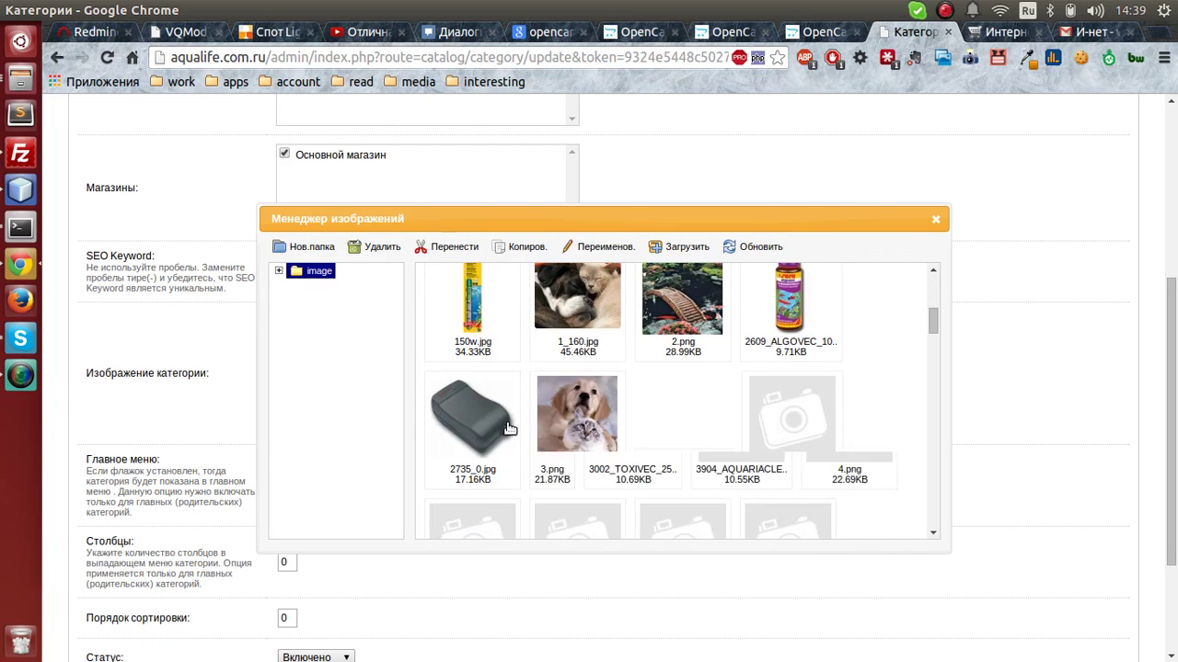
pyautogui.scroll(-5, 831, 416)
pyautogui.scroll(-3, 832, 417)
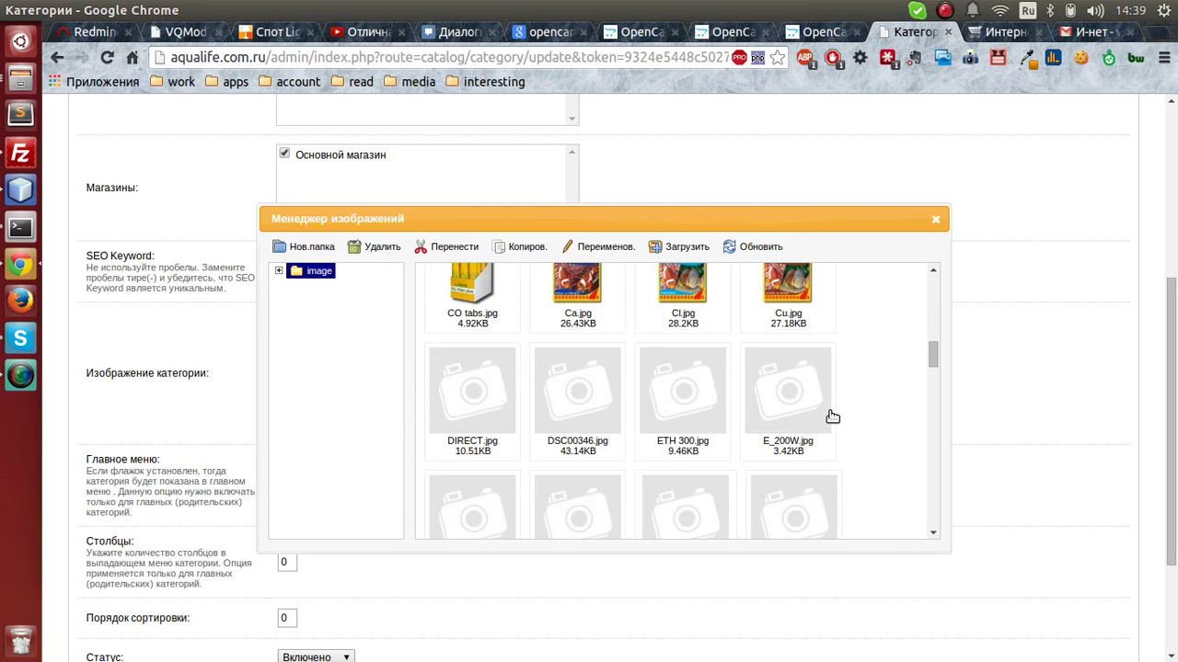
pyautogui.scroll(-4, 831, 416)
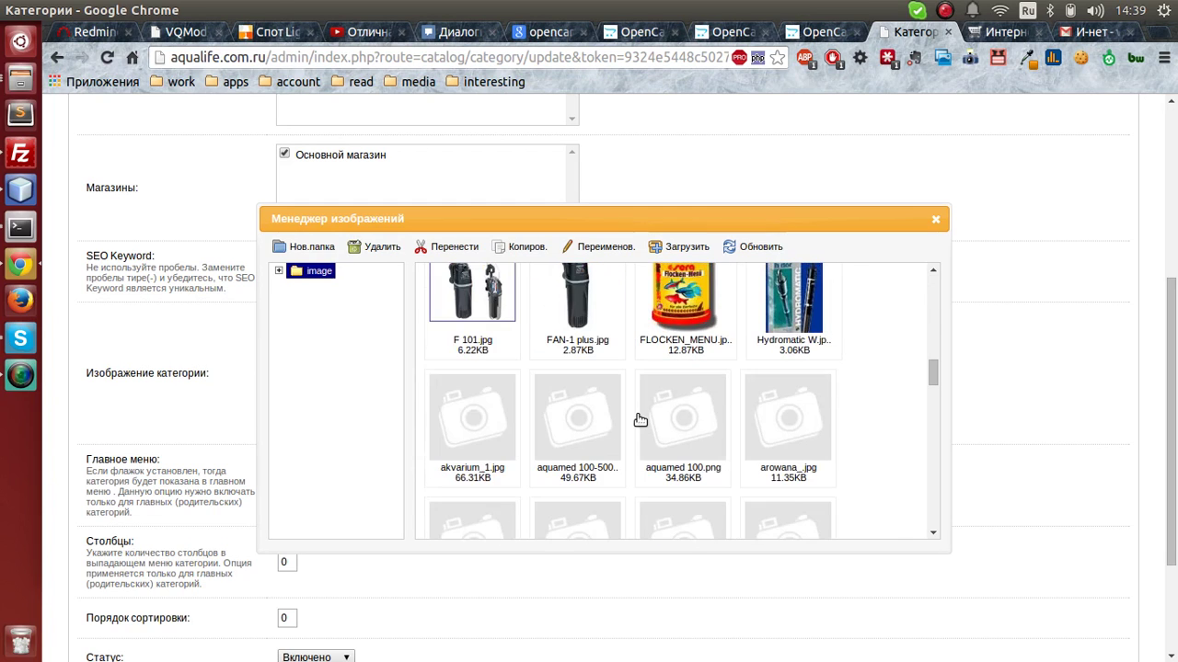
pyautogui.doubleClick(470, 411)
# Step: Enable the Главное меню option for the Аквариумистика category and save the category
pyautogui.scroll(-3, 299, 436)
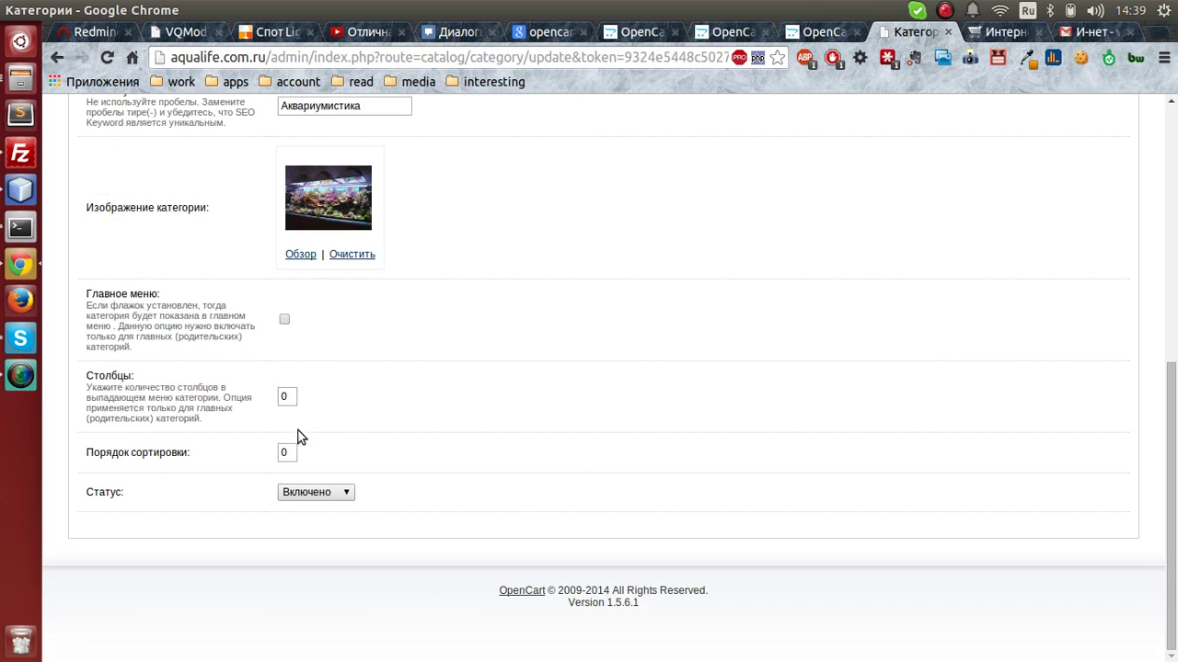
pyautogui.click(283, 318)
pyautogui.scroll(10, 921, 387)
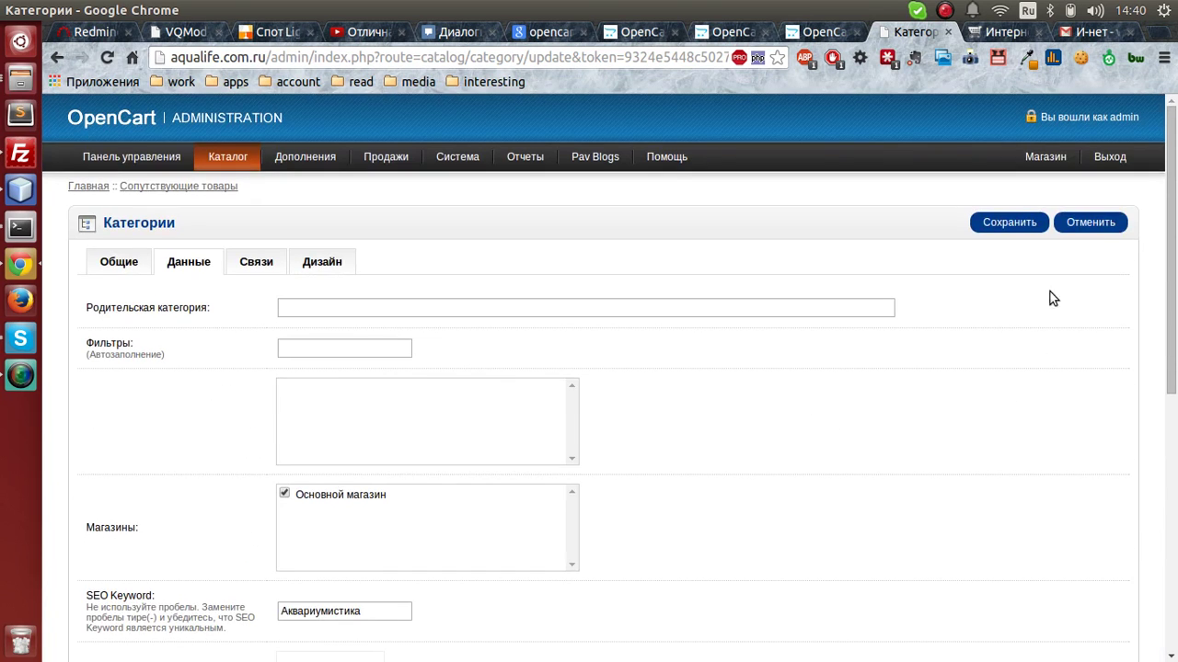
pyautogui.click(1010, 221)
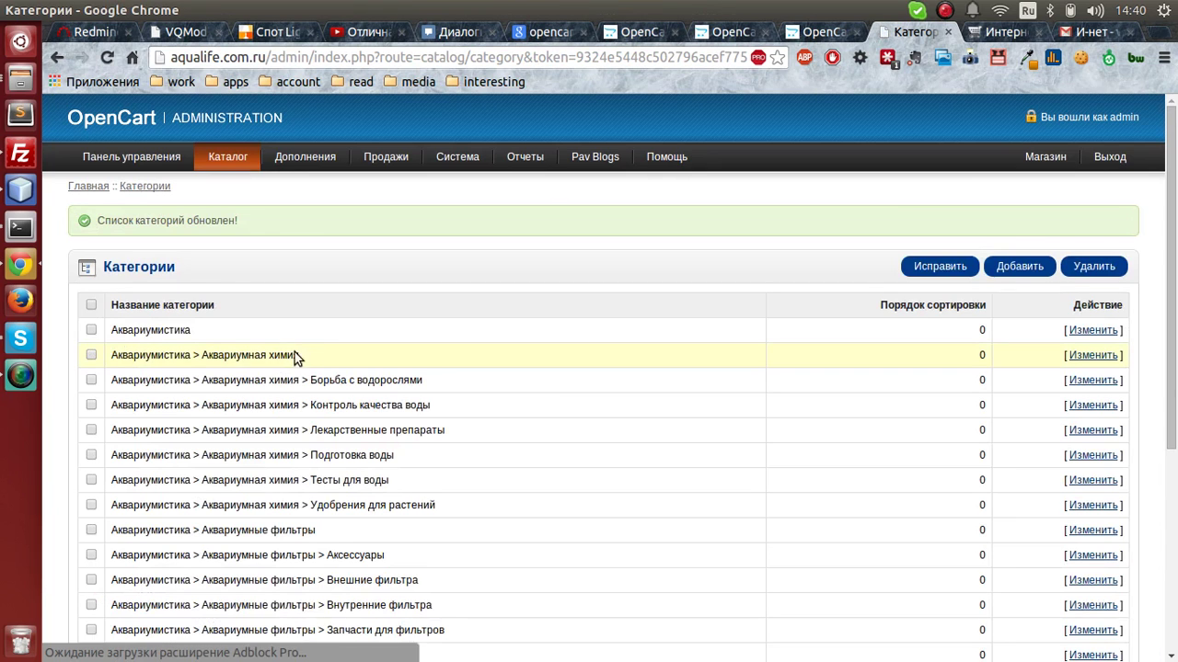
# Step: Open the storefront home page and examine the category tiles and the featured products listed below them
pyautogui.click(1046, 158)
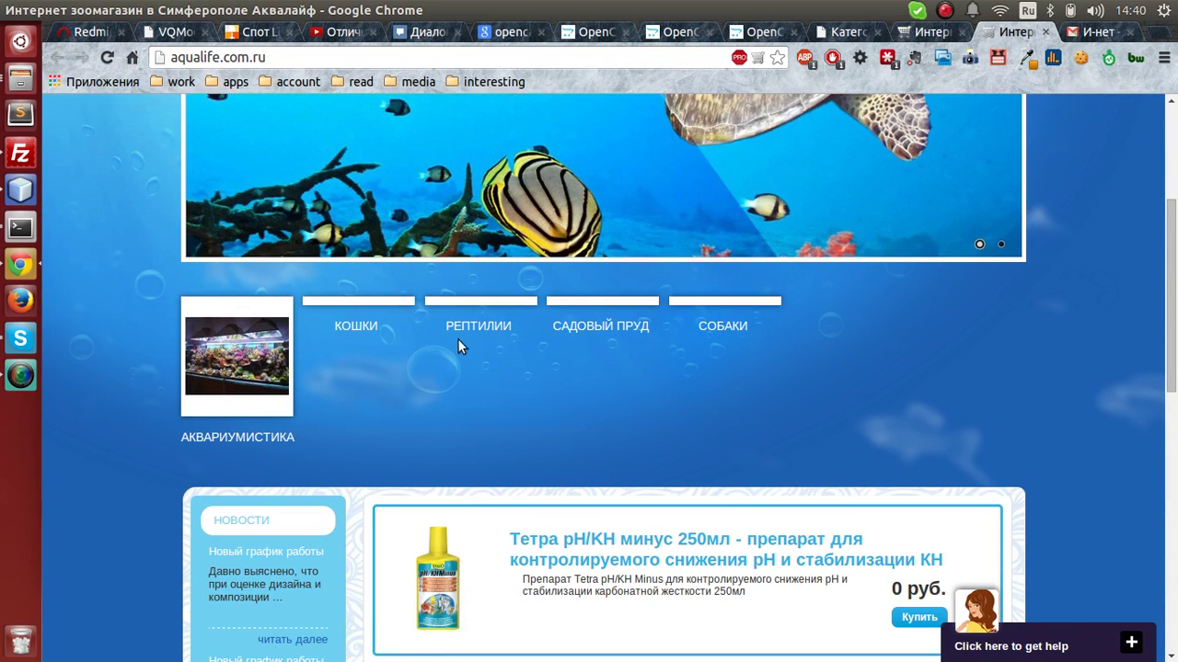
pyautogui.scroll(-5, 788, 330)
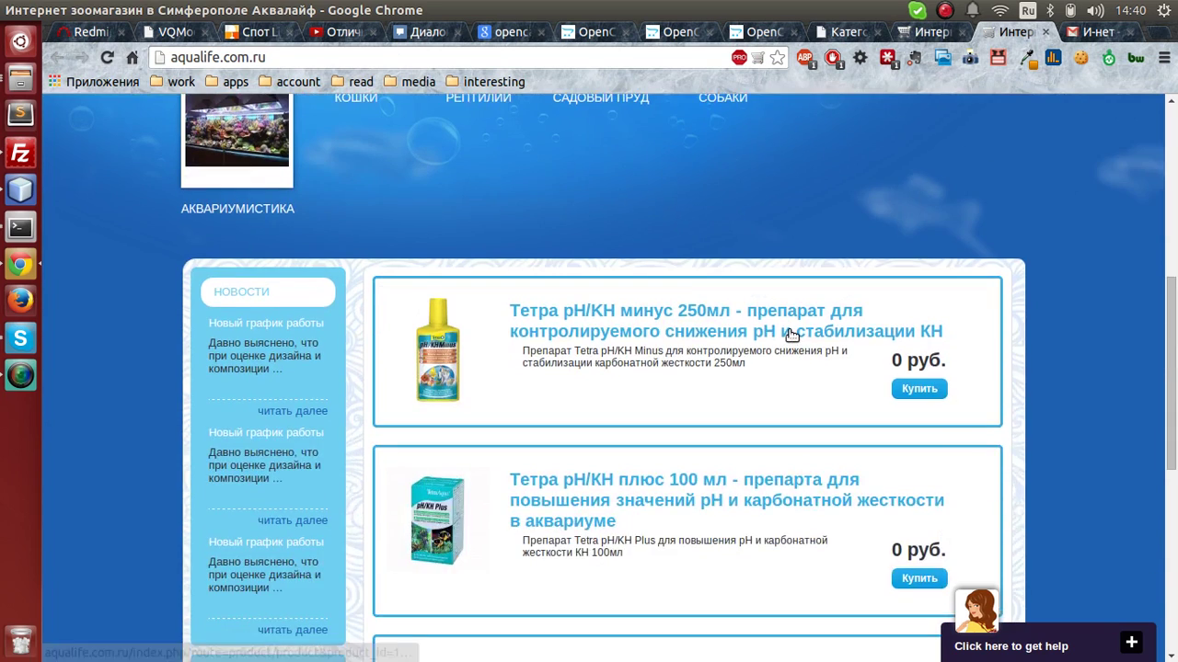
pyautogui.scroll(3, 790, 334)
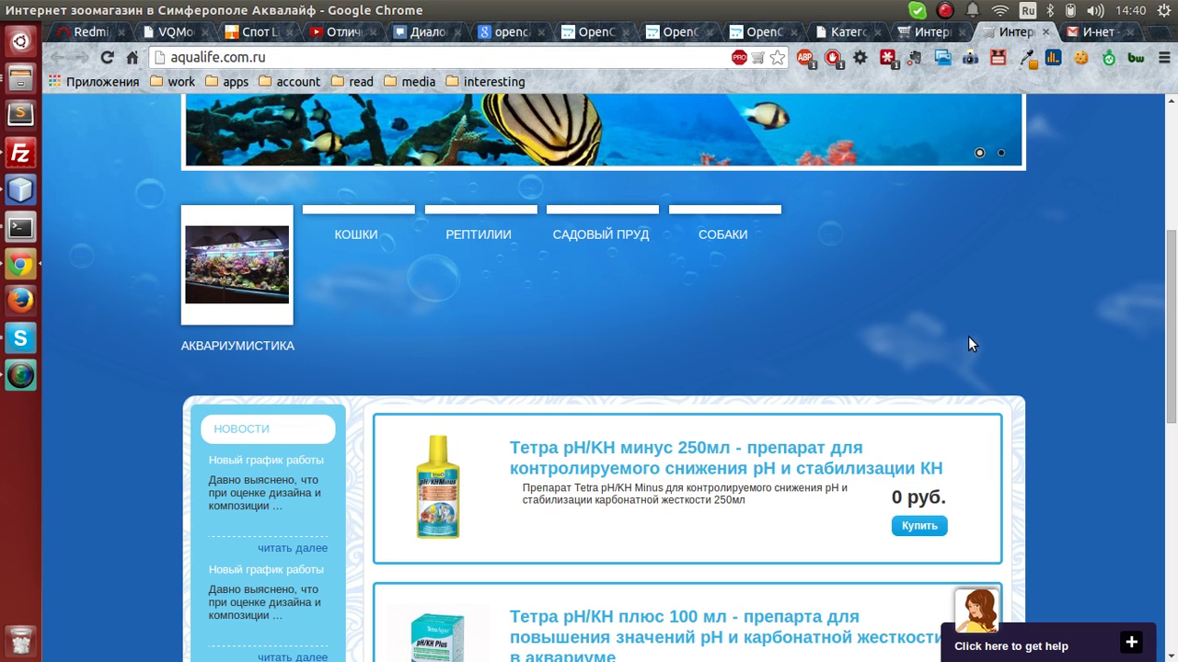
pyautogui.scroll(-3, 618, 380)
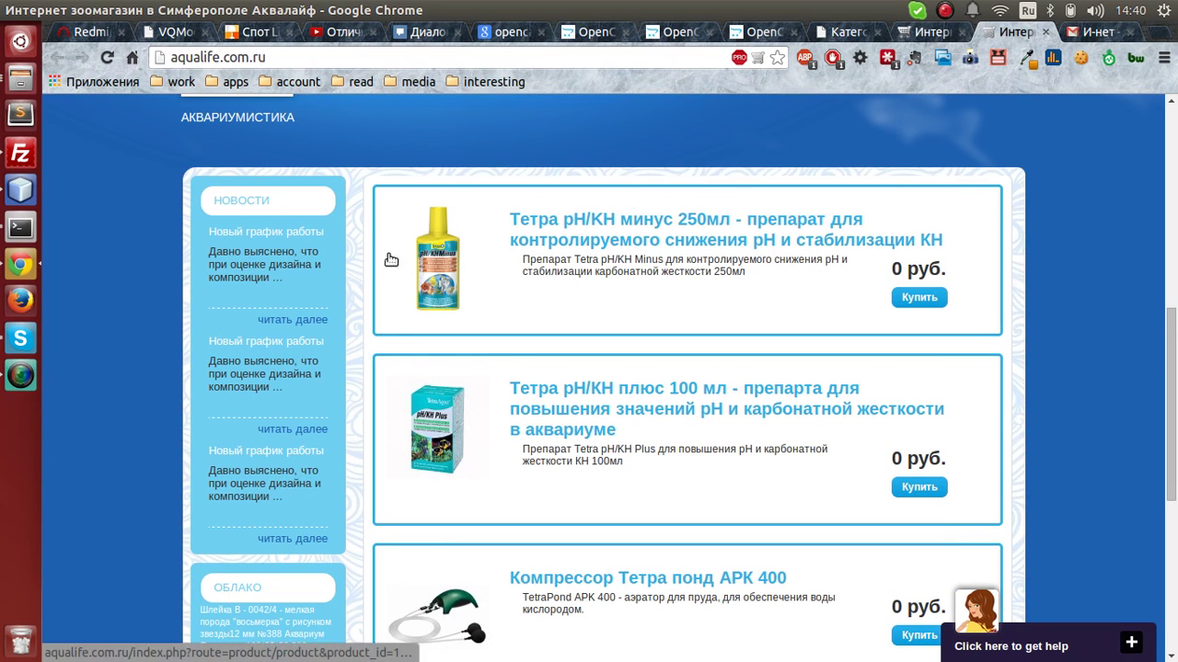
pyautogui.scroll(-5, 376, 303)
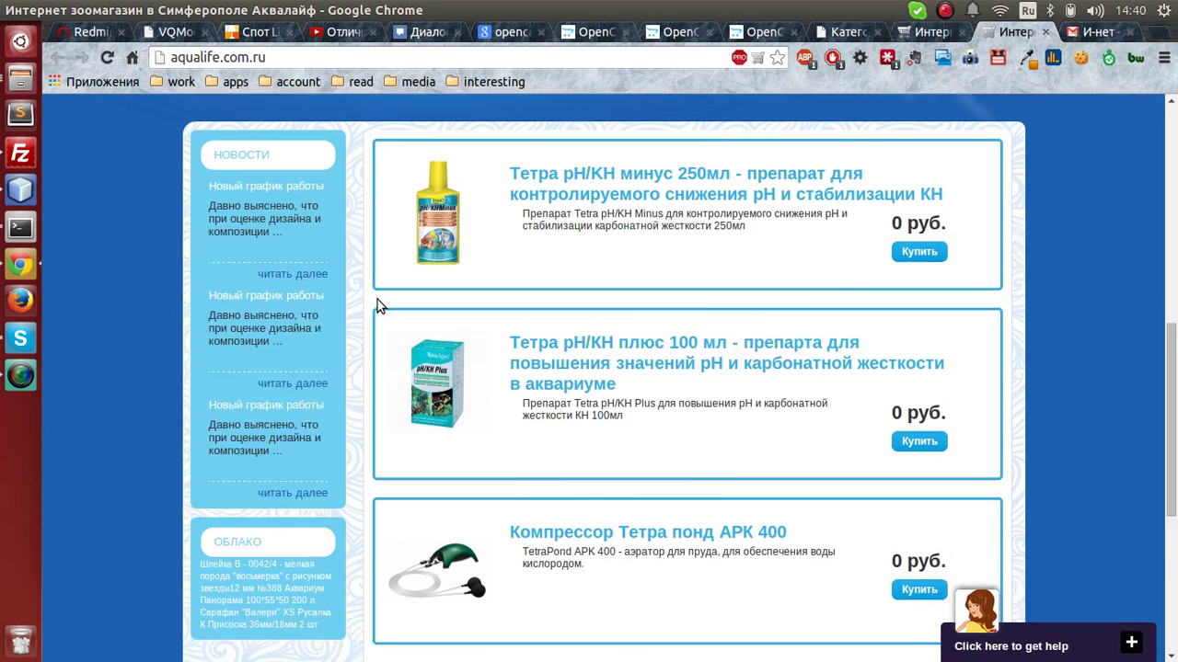
pyautogui.scroll(6, 1003, 468)
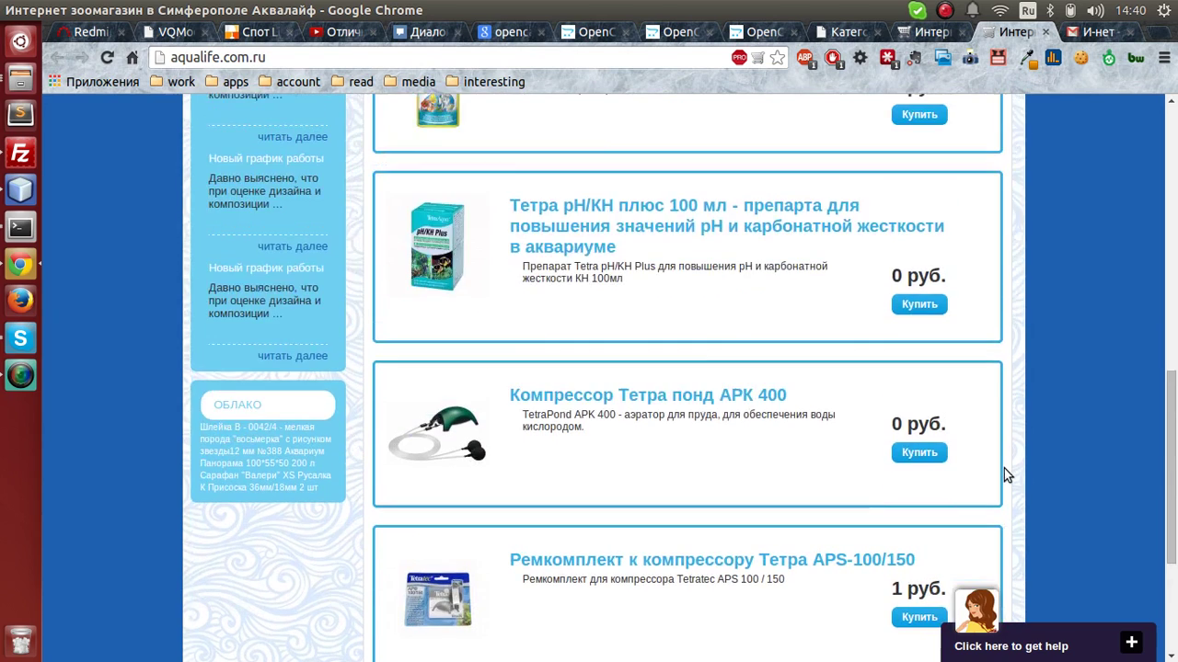
pyautogui.scroll(-5, 528, 399)
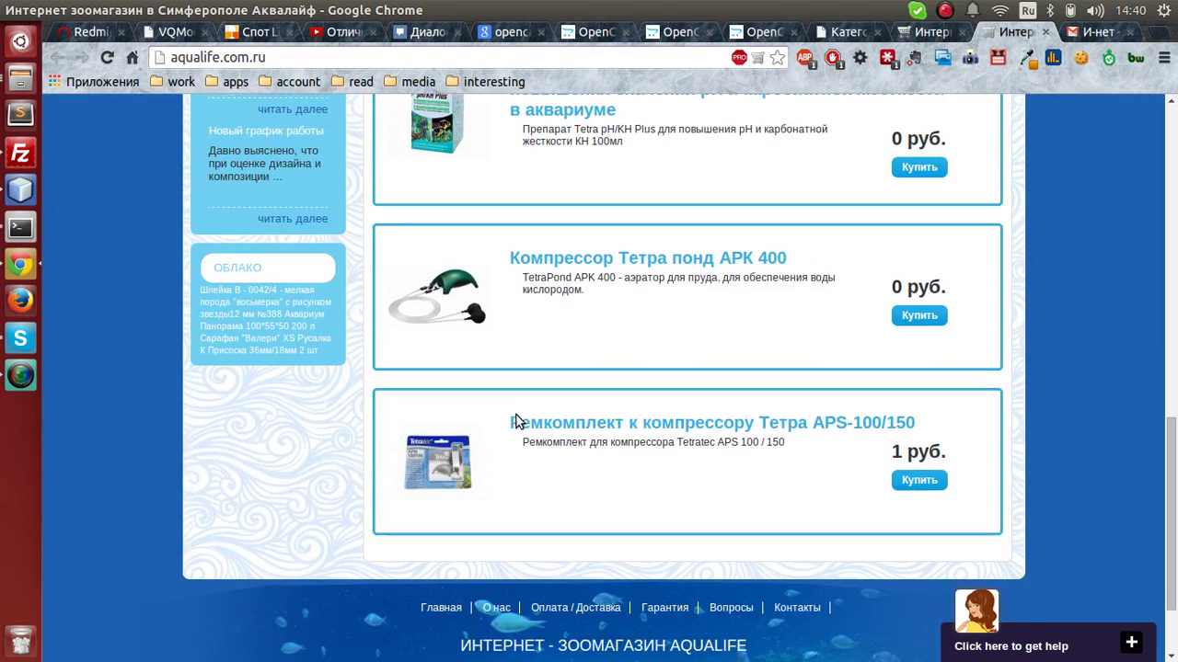
pyautogui.scroll(3, 533, 420)
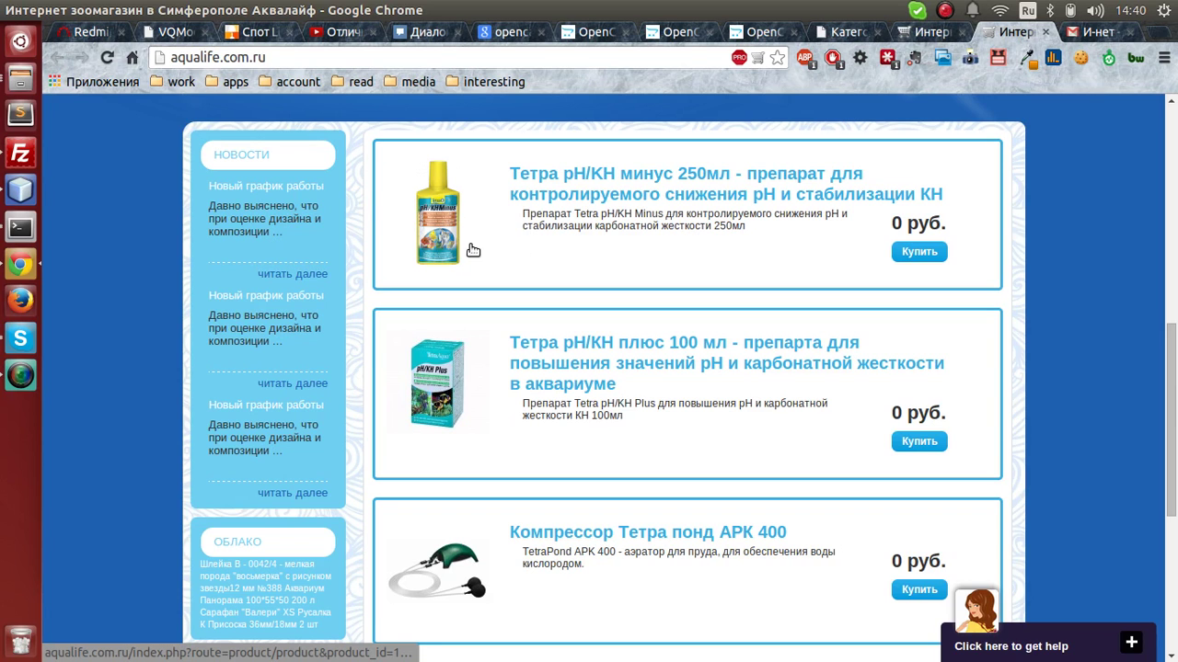
pyautogui.scroll(-4, 527, 565)
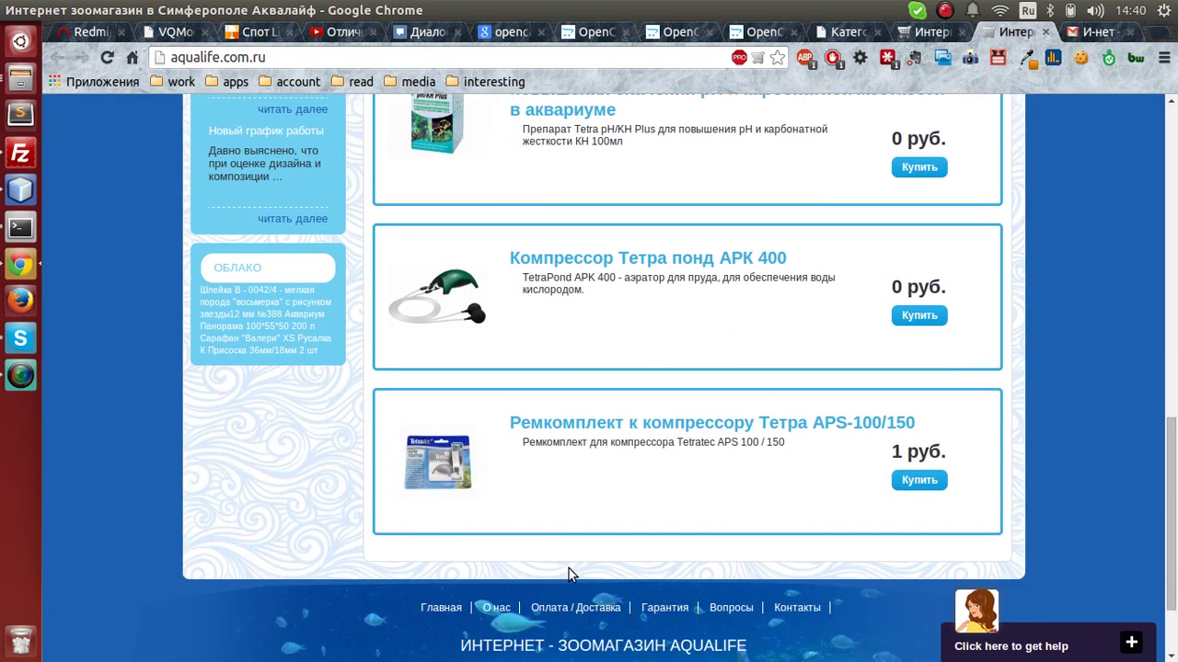
pyautogui.scroll(7, 569, 568)
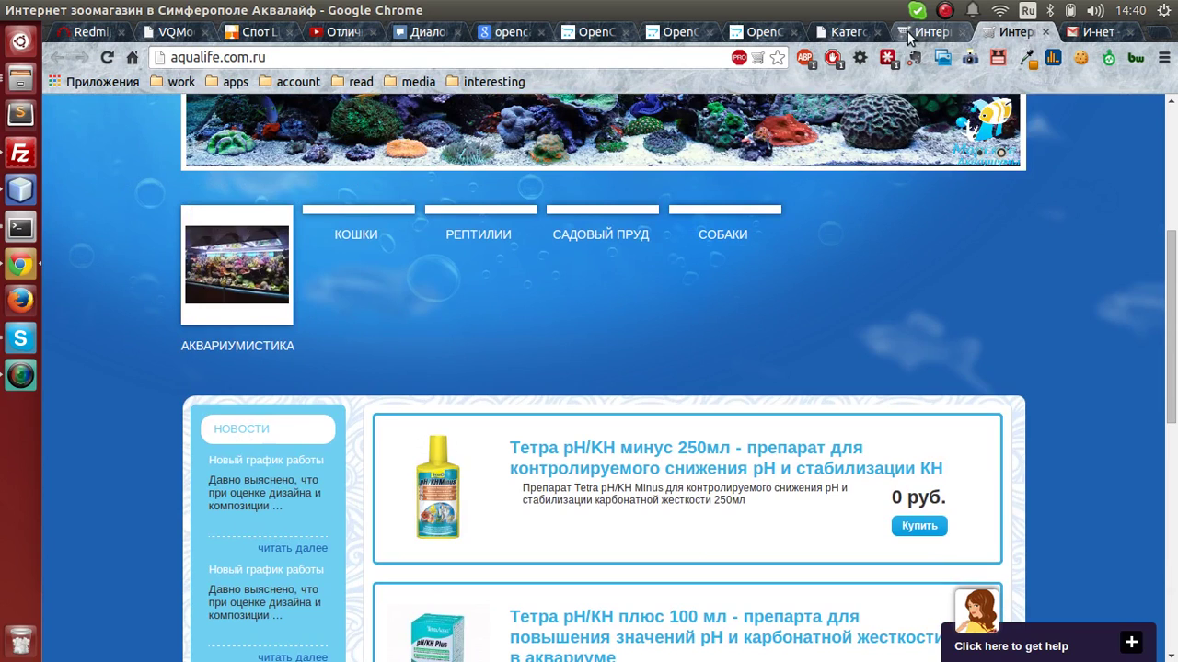
# Step: Return to the store administration and open the Рекомендуемые module for editing
pyautogui.click(831, 35)
pyautogui.moveTo(311, 160)
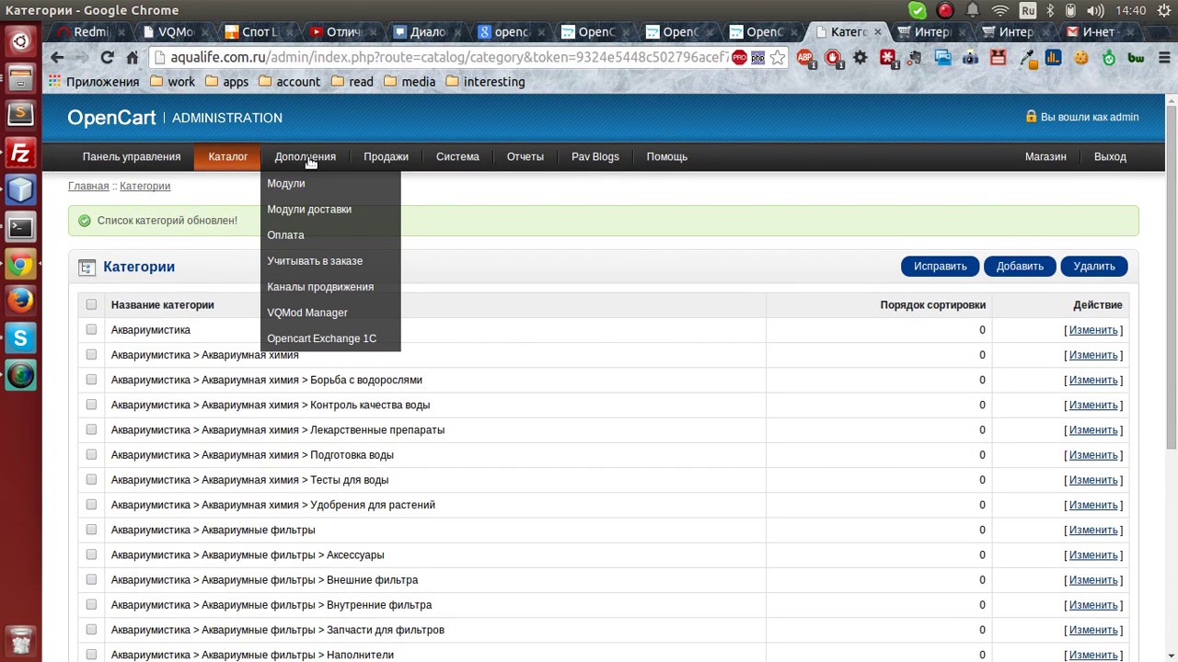
pyautogui.click(296, 189)
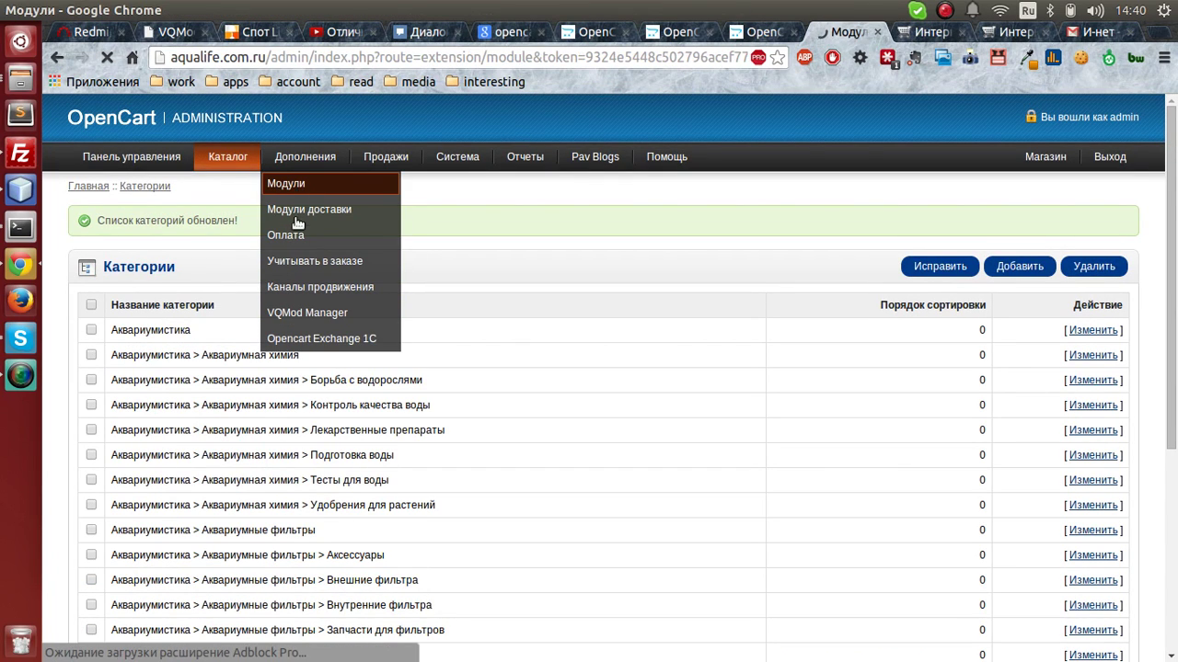
pyautogui.scroll(-5, 126, 380)
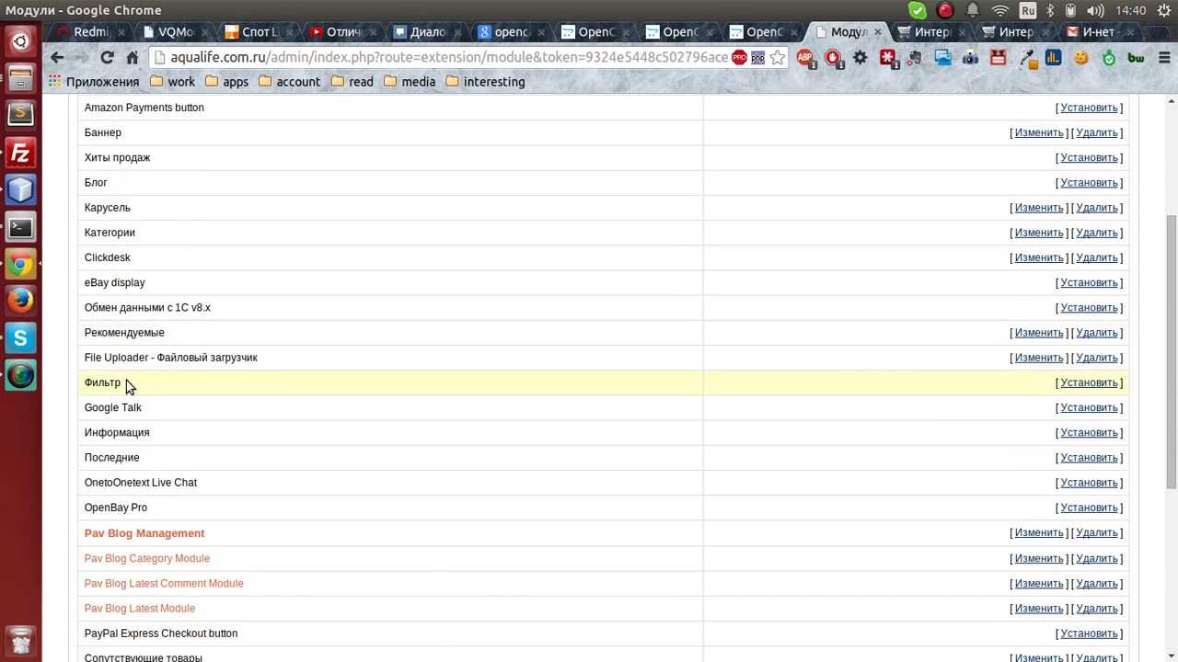
pyautogui.click(1027, 333)
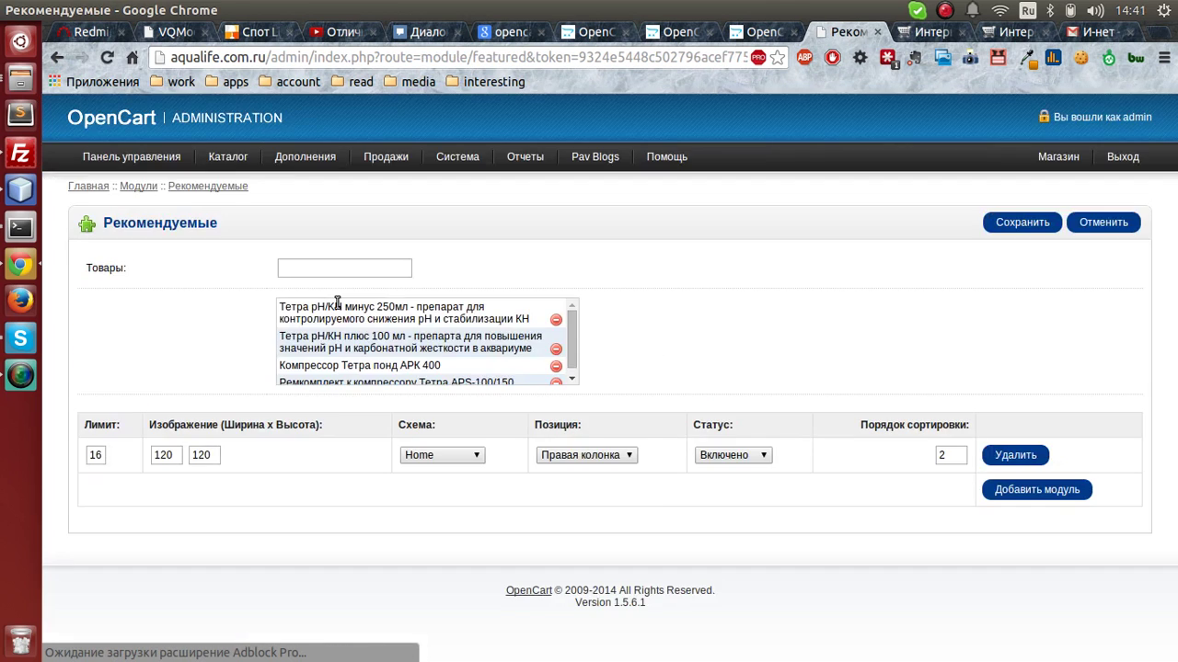
# Step: Remove Ремкомплект к компрессору Тетра APS-100/150 from the featured products and activate the Товары field
pyautogui.scroll(-1, 537, 322)
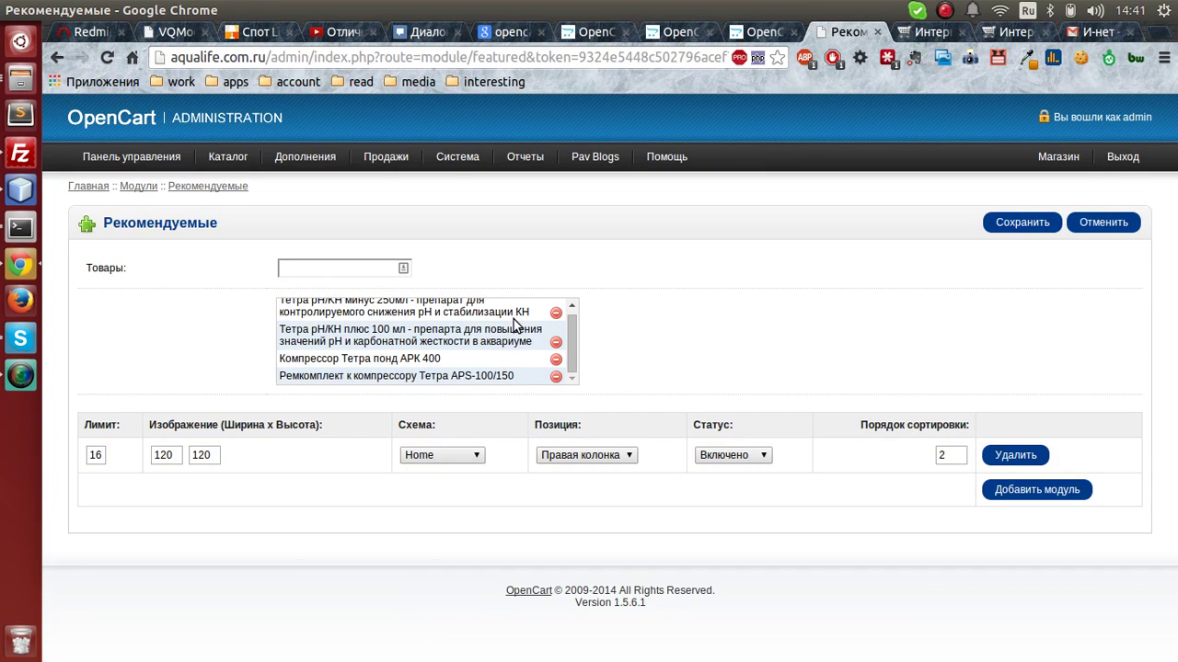
pyautogui.scroll(1, 508, 324)
pyautogui.scroll(-1, 505, 338)
pyautogui.click(556, 377)
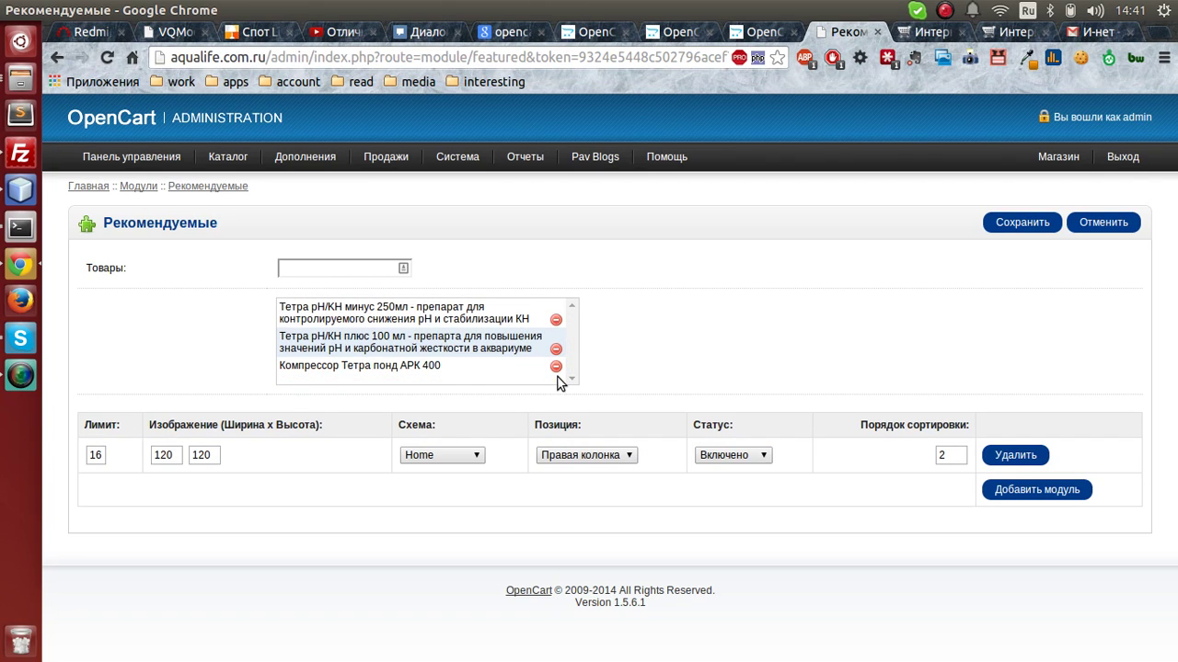
pyautogui.click(307, 270)
pyautogui.click(21, 373)
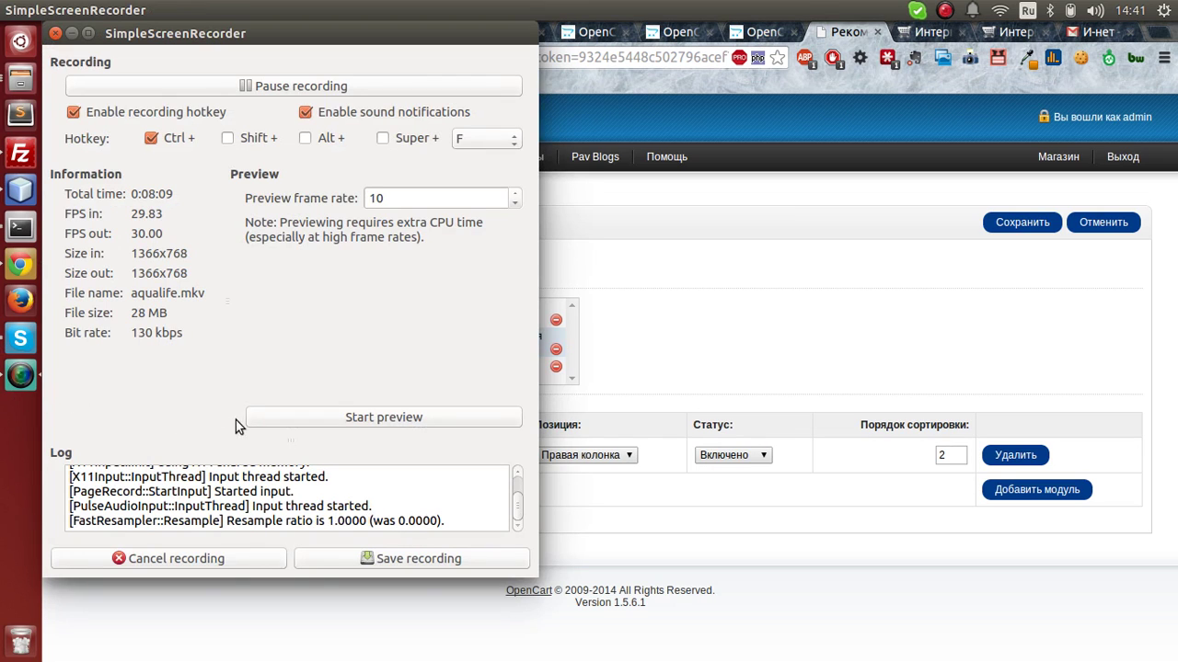
pyautogui.click(291, 88)
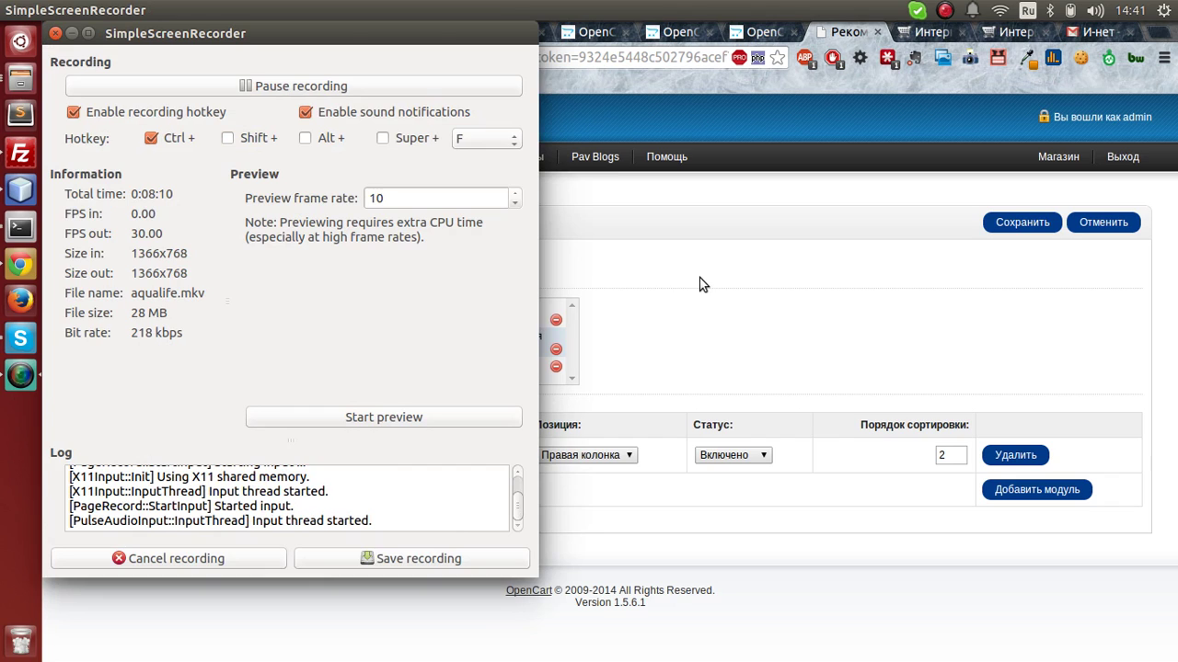
# Step: Return to the Рекомендуемые module form in the browser and bring up product suggestions for the Товары field
pyautogui.click(700, 285)
pyautogui.click(329, 266)
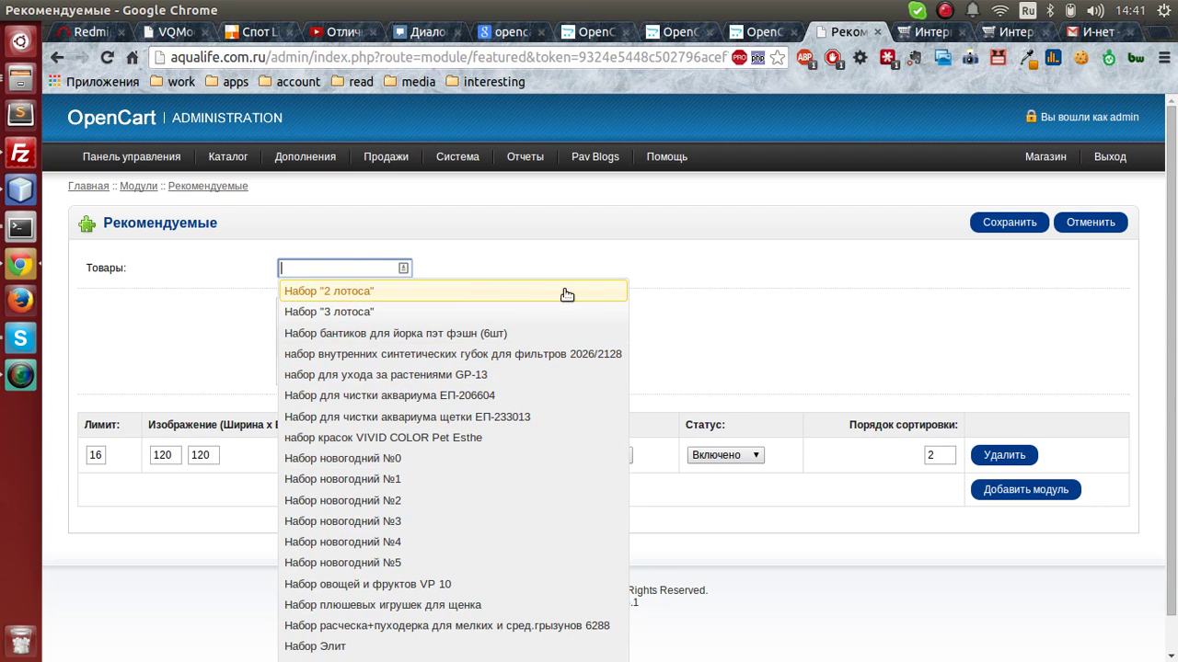
# Step: Switch to the storefront and open the Запчасти для фильтров subcategory within Аквариумистика, Аквариумные фильтры
pyautogui.click(935, 37)
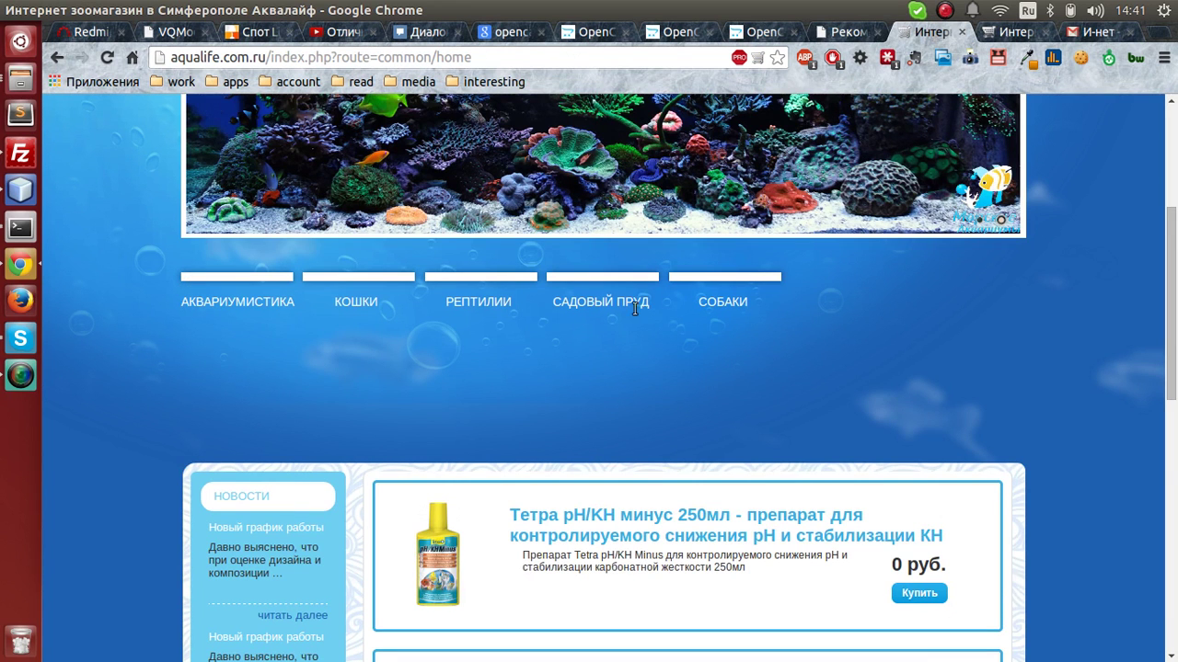
pyautogui.click(241, 290)
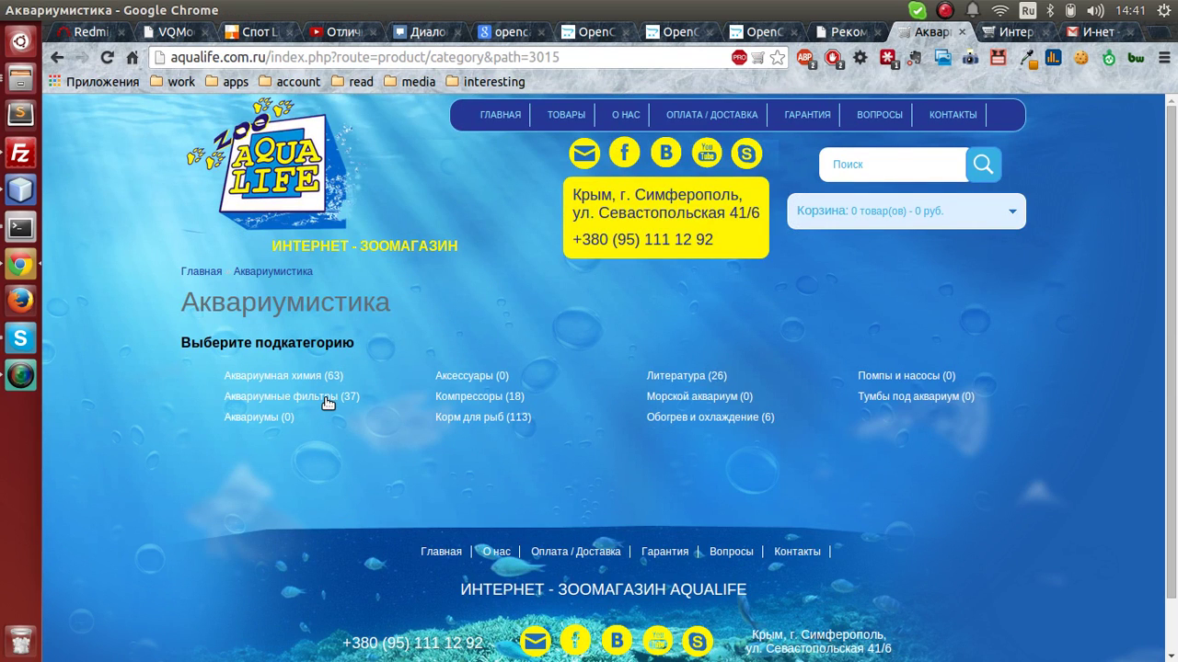
pyautogui.click(326, 402)
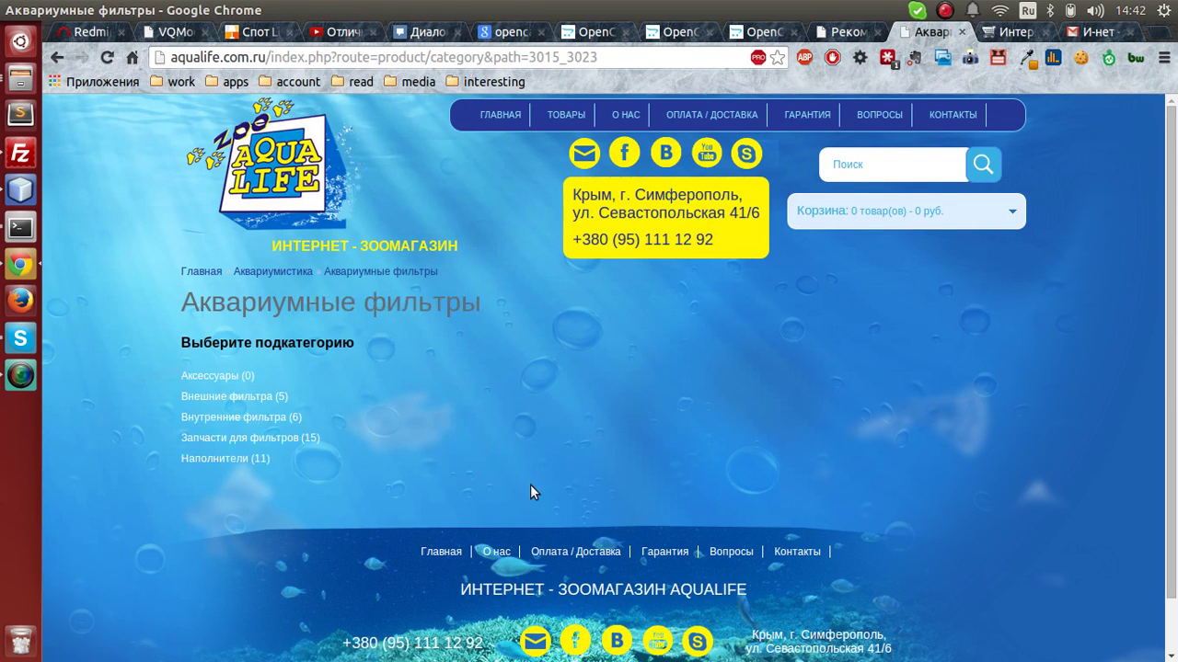
pyautogui.click(297, 439)
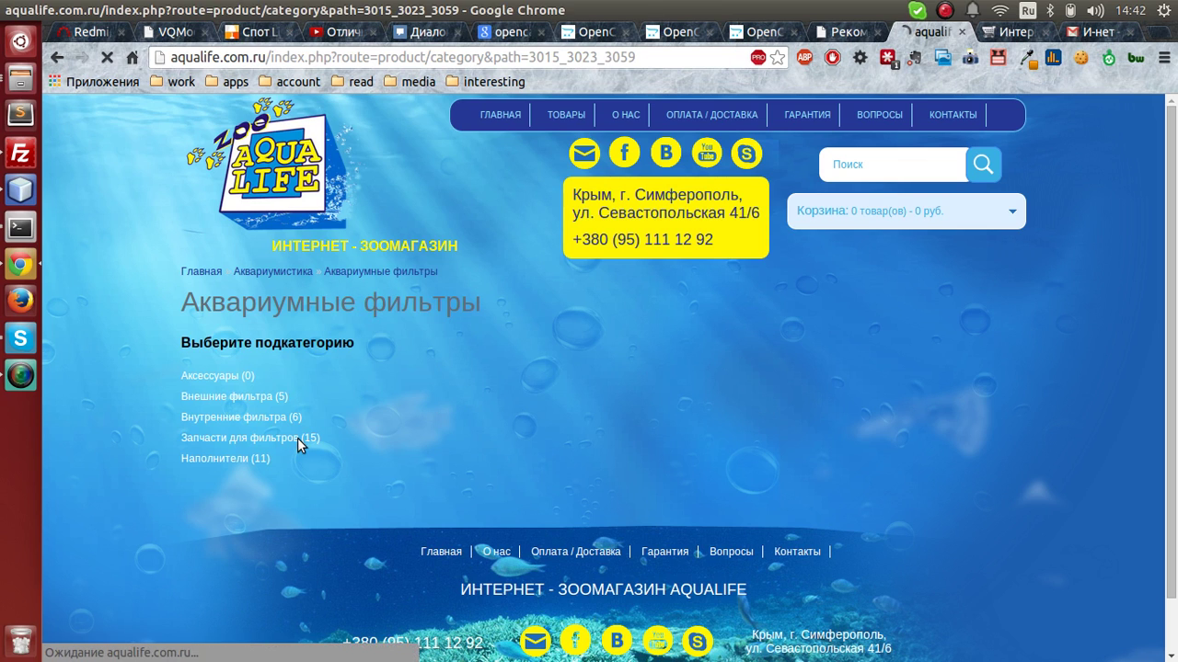
# Step: Copy the product name Кран к внешнему фильтру Тетра EX 1200 from the product list
pyautogui.scroll(-3, 266, 446)
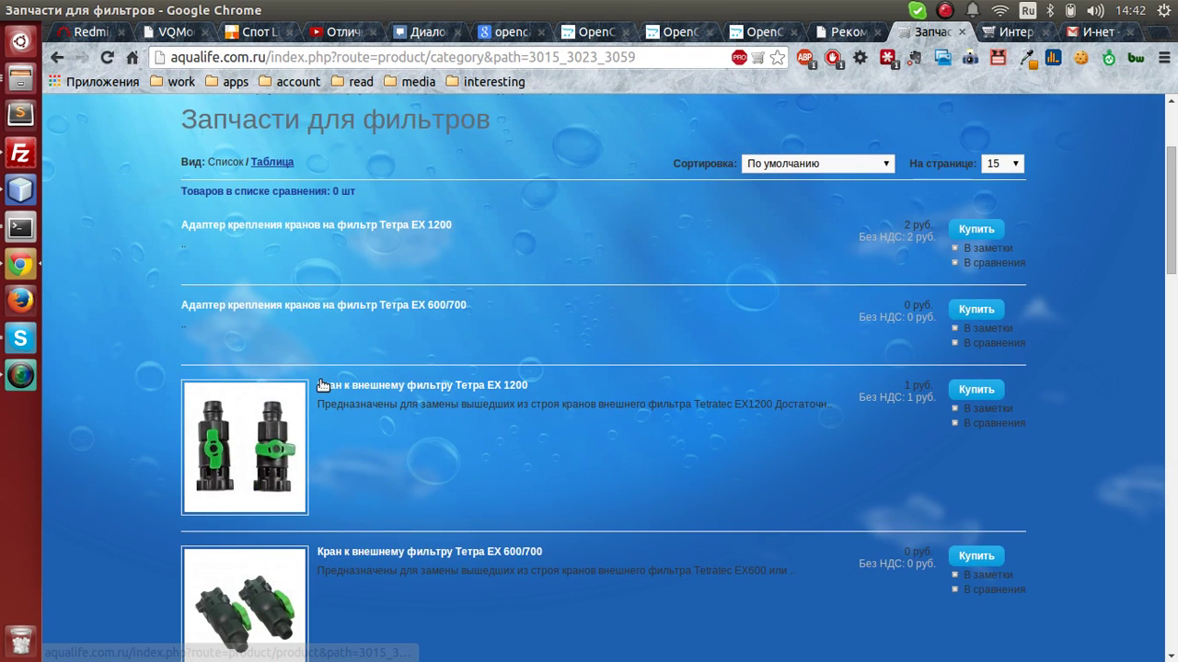
pyautogui.moveTo(538, 385); pyautogui.dragTo(317, 383)
pyautogui.hotkey('ctrl', 'c')
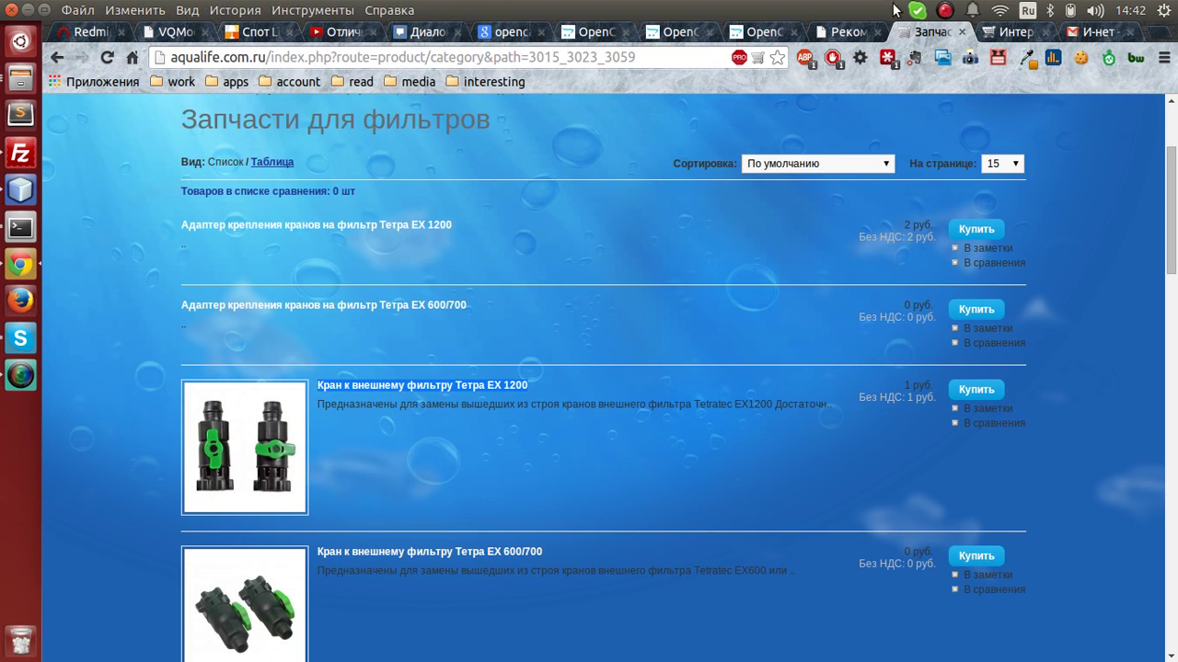
# Step: Paste the copied product name into the Товары field of the Рекомендуемые module and shorten it to Кран к внешнему фильтру Тет
pyautogui.click(839, 32)
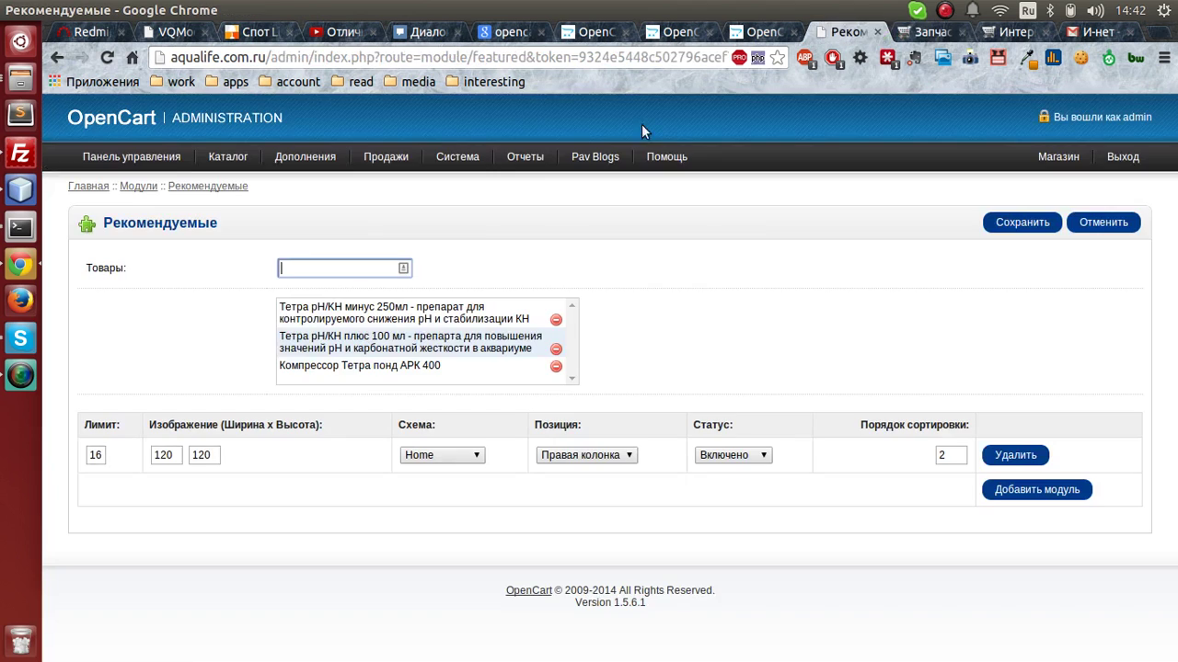
pyautogui.hotkey('ctrl', 'v')
pyautogui.press('BackSpace')
pyautogui.press('BackSpace')
pyautogui.press('BackSpace')
pyautogui.press('BackSpace')
pyautogui.press('BackSpace')
pyautogui.press('BackSpace')
pyautogui.press('BackSpace')
pyautogui.press('BackSpace')
pyautogui.press('BackSpace')
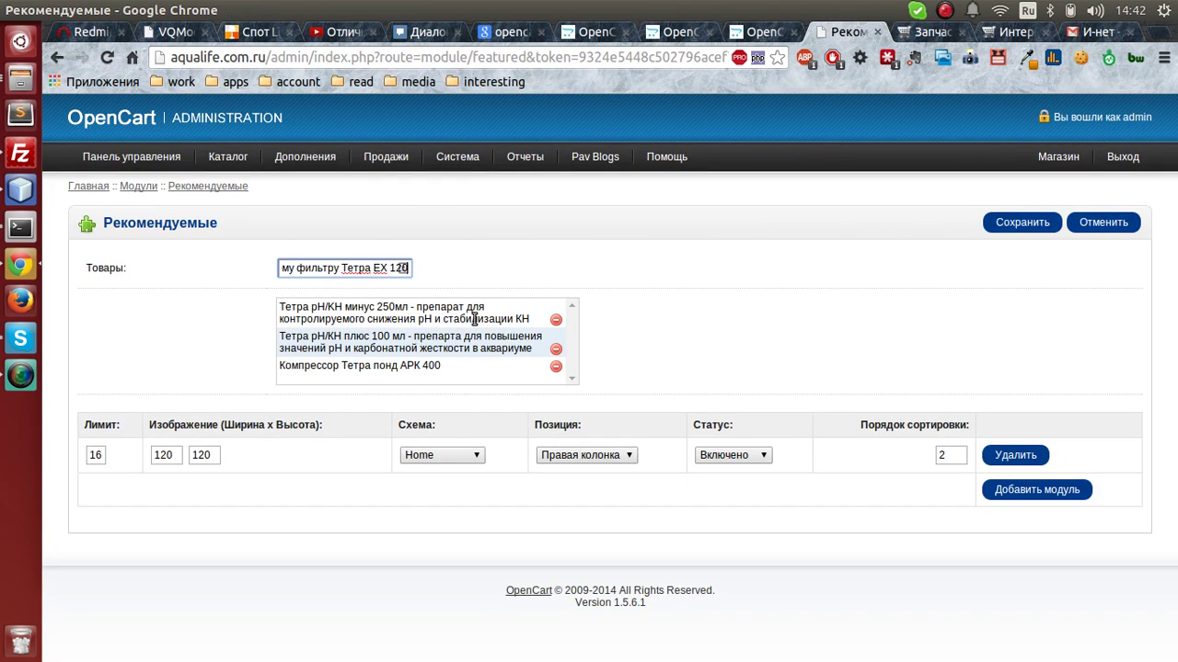
pyautogui.press('BackSpace')
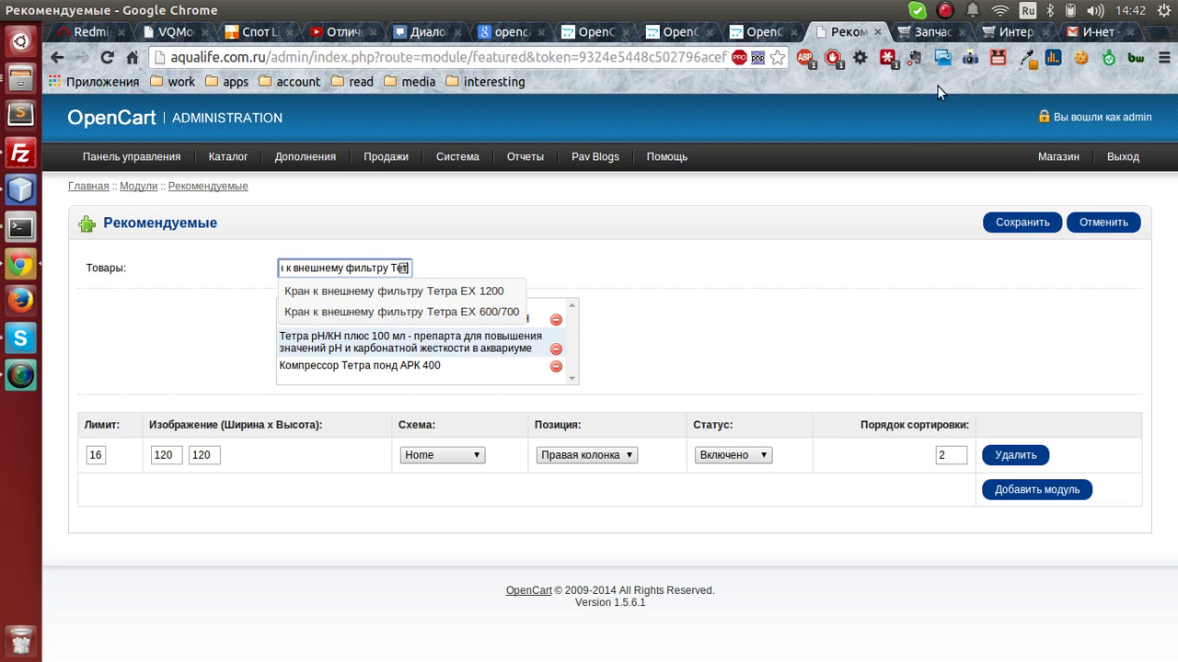
# Step: Add Кран к внешнему фильтру Тетра EX 1200 to the featured products using the search text Кран к внешнему фильтру Те, and save the module
pyautogui.click(927, 32)
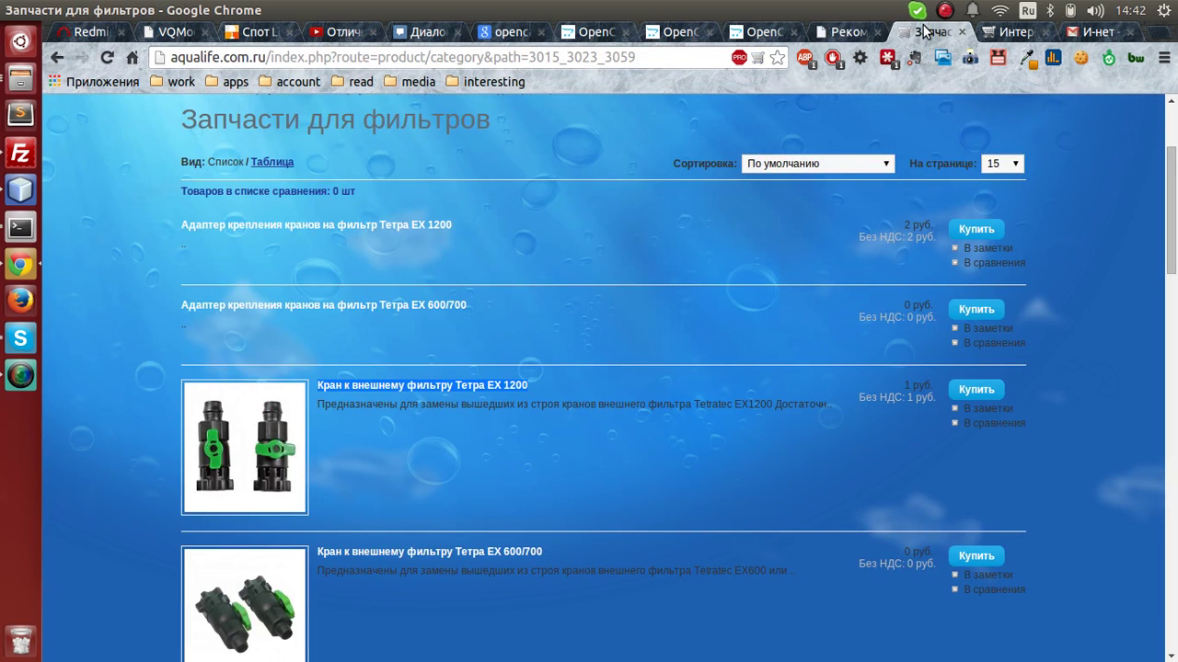
pyautogui.click(847, 32)
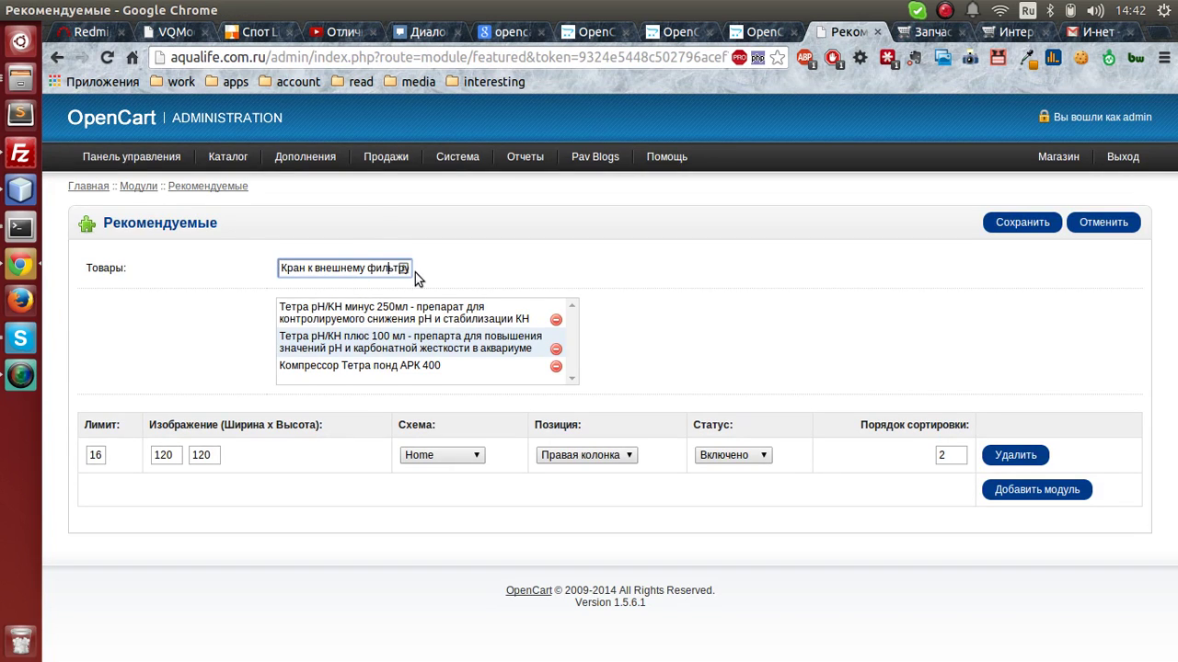
pyautogui.write('тру Те')
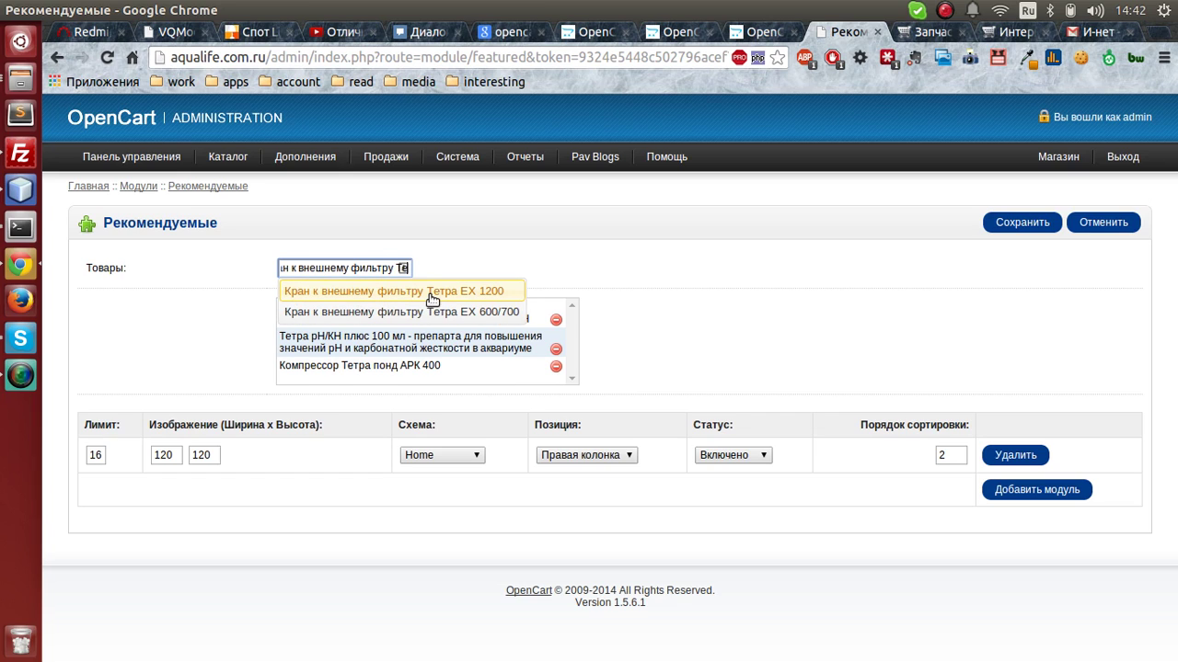
pyautogui.click(430, 295)
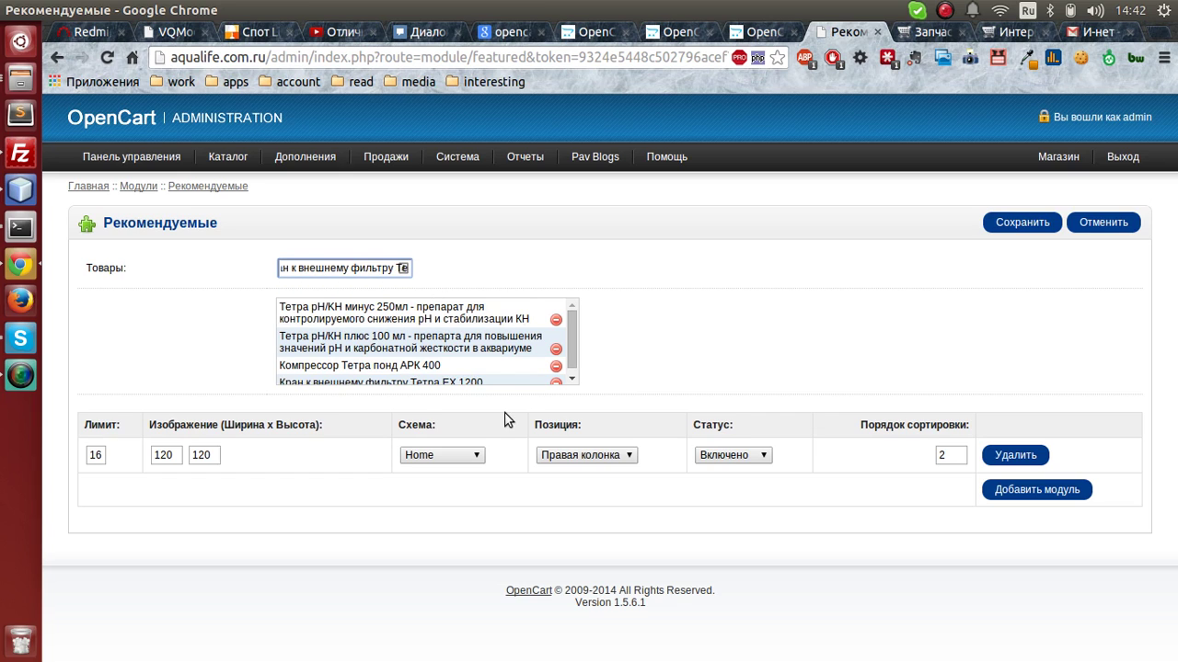
pyautogui.scroll(-1, 570, 357)
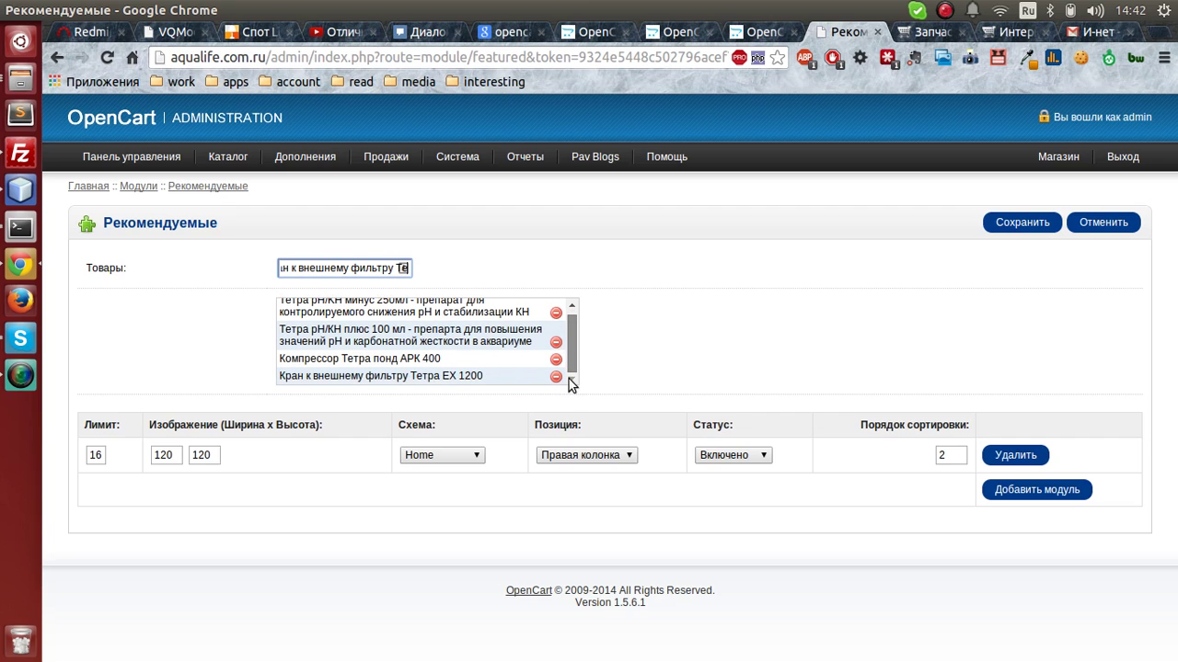
pyautogui.click(1022, 232)
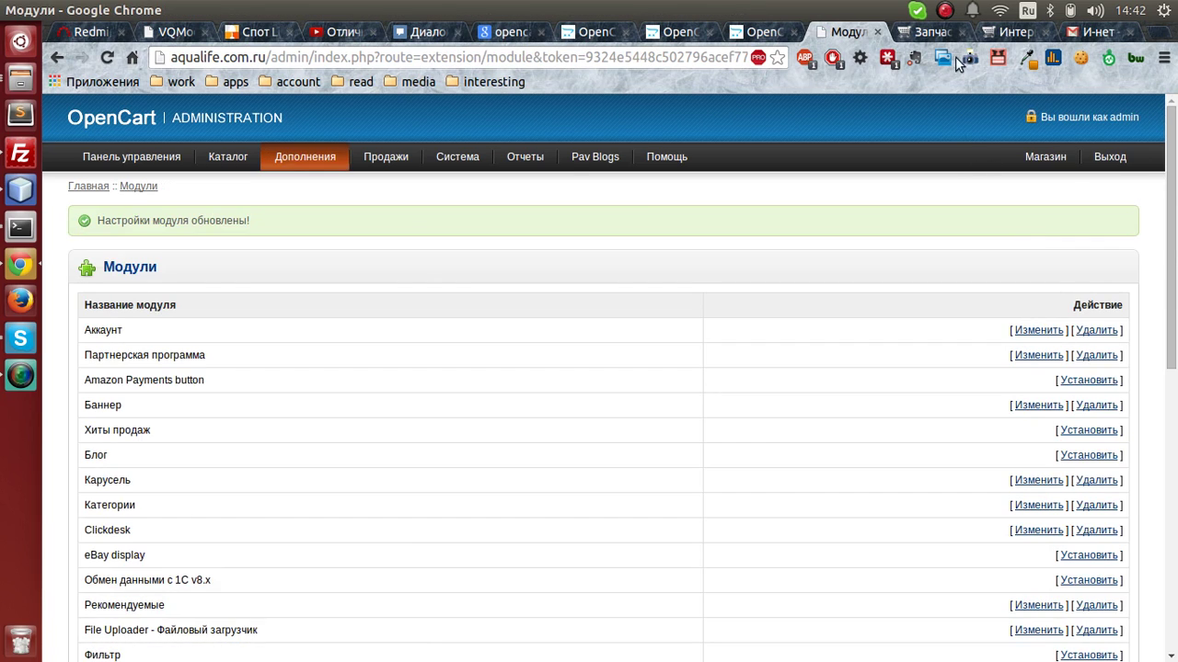
# Step: Return to the storefront, load the home page and examine the category tiles and the updated list of featured products
pyautogui.click(929, 32)
pyautogui.press('F5')
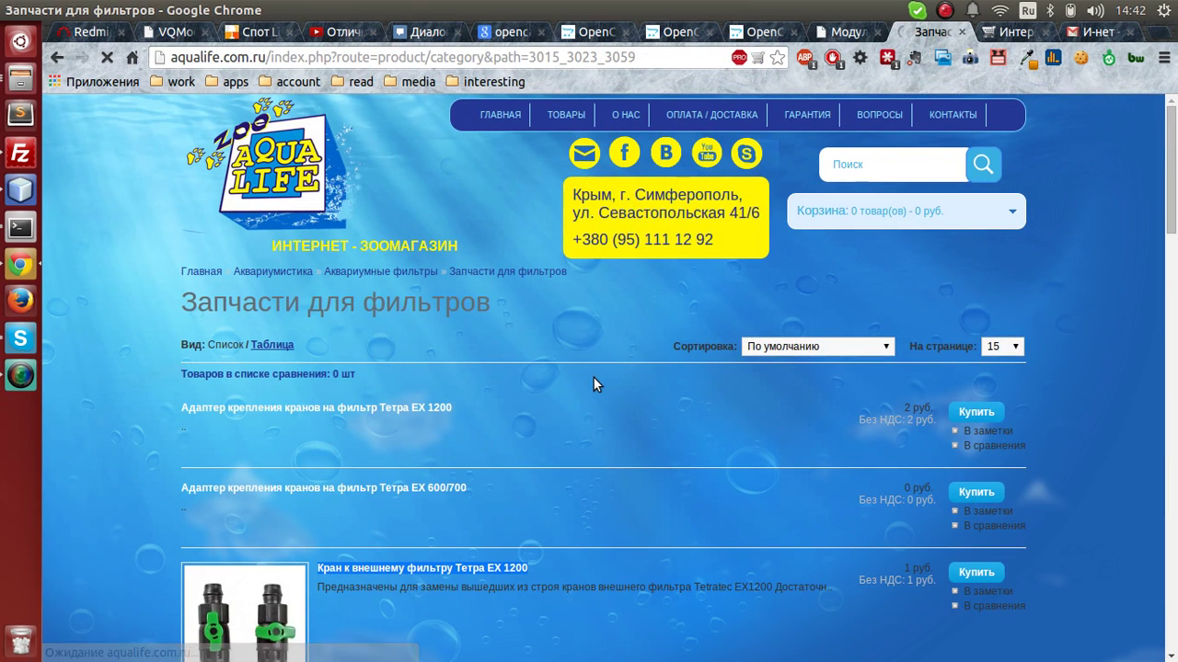
pyautogui.scroll(-3, 593, 377)
pyautogui.scroll(-10, 593, 377)
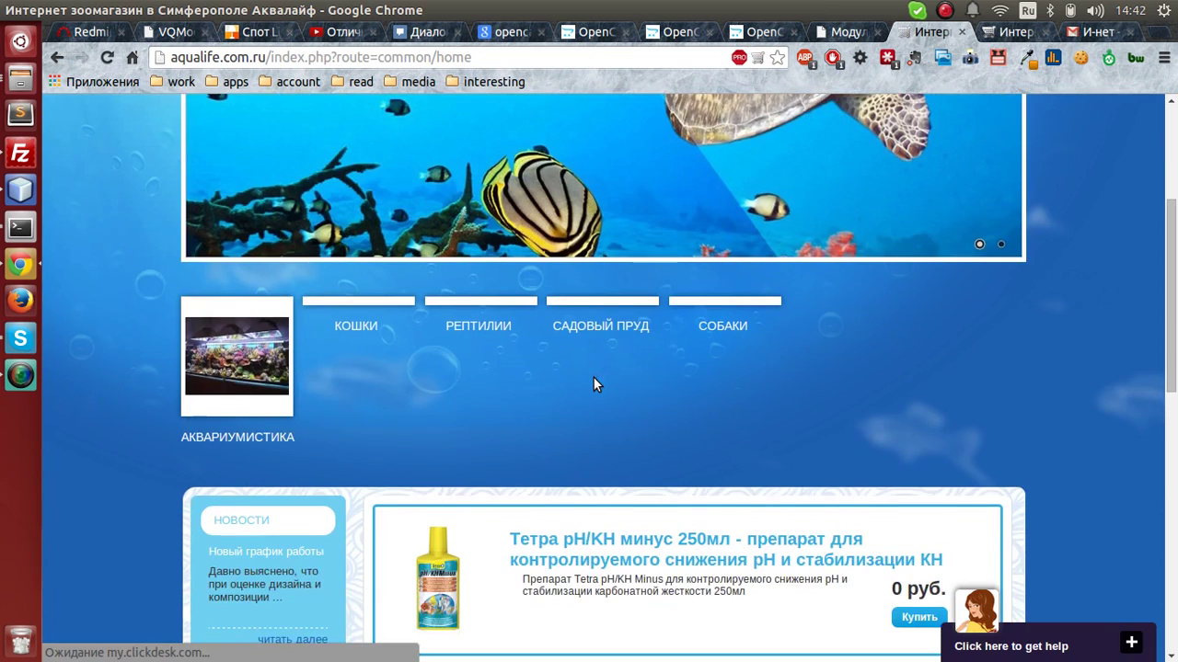
pyautogui.scroll(-2, 476, 437)
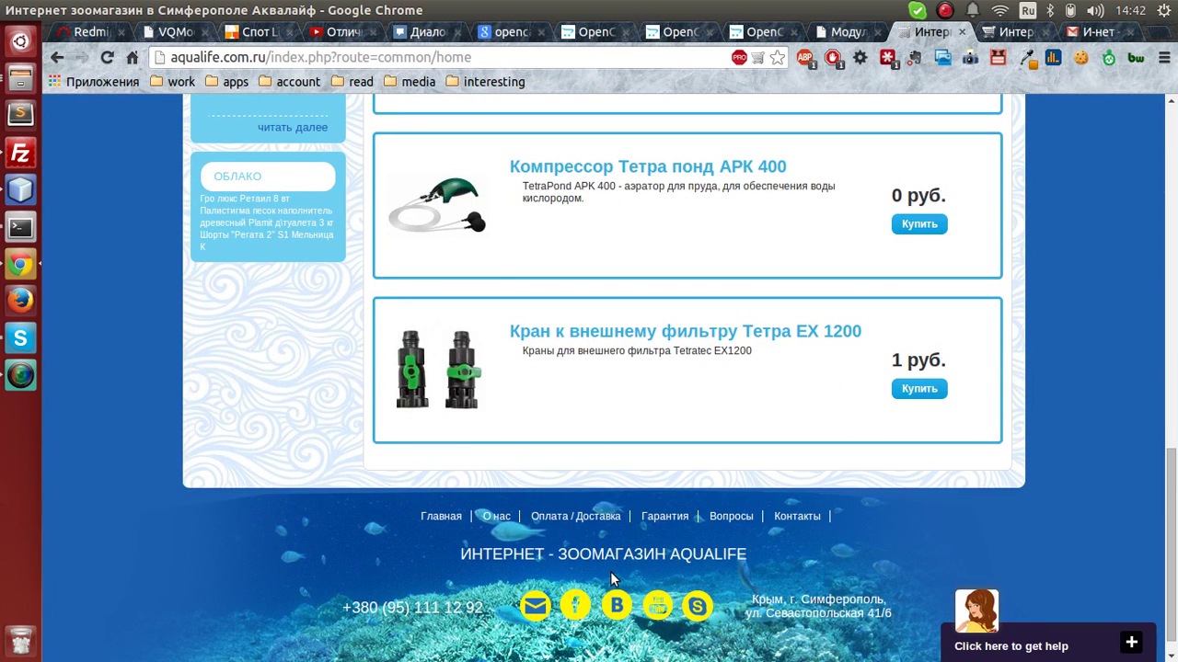
pyautogui.scroll(2, 1005, 407)
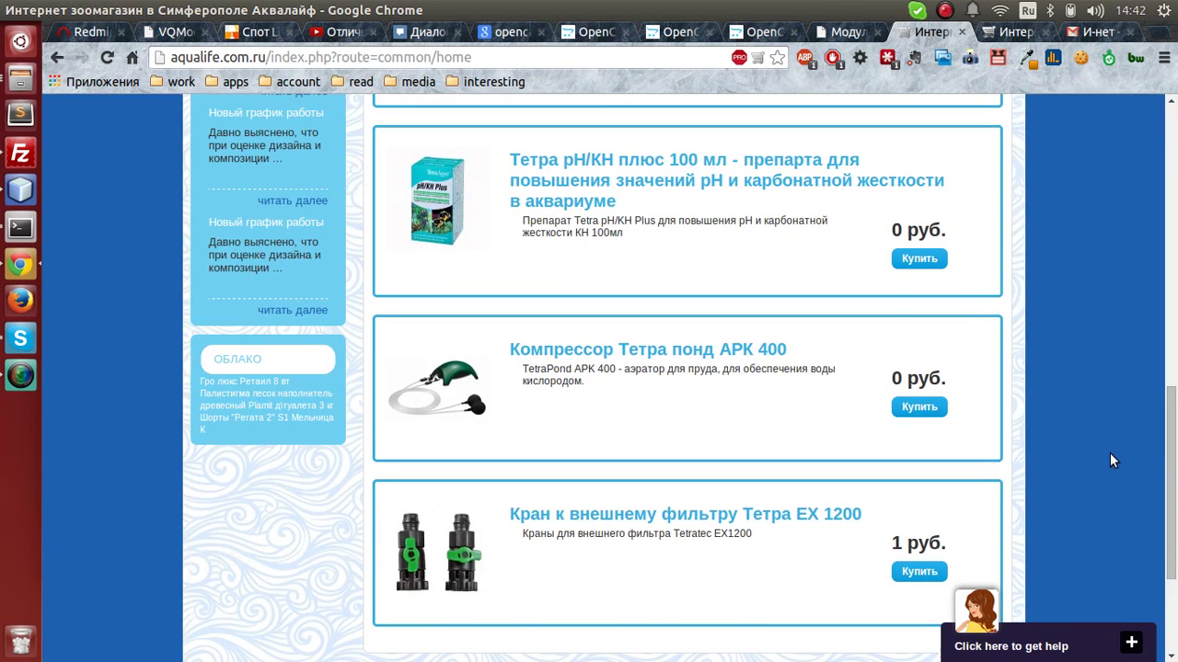
pyautogui.scroll(3, 1095, 470)
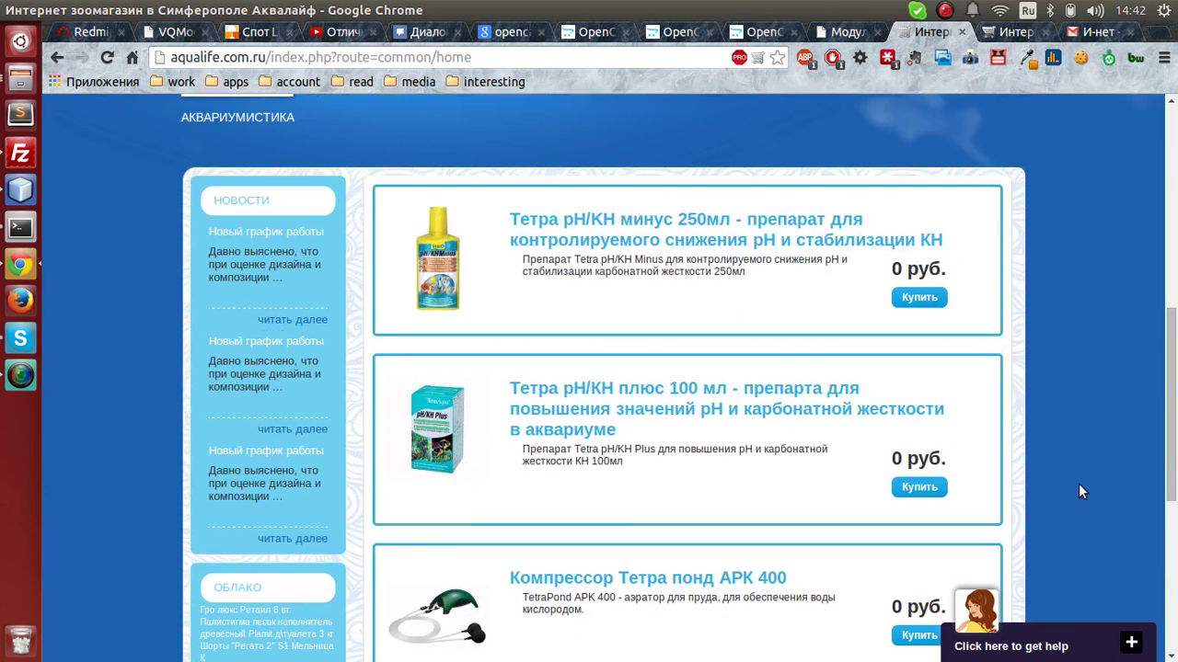
pyautogui.click(24, 377)
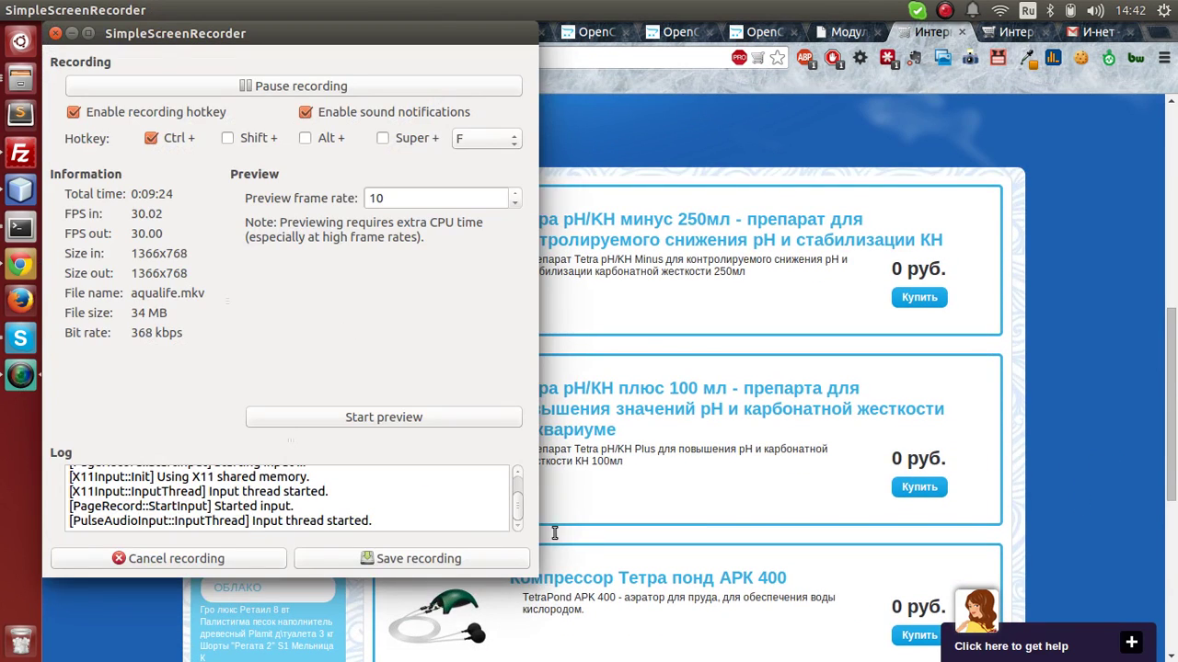